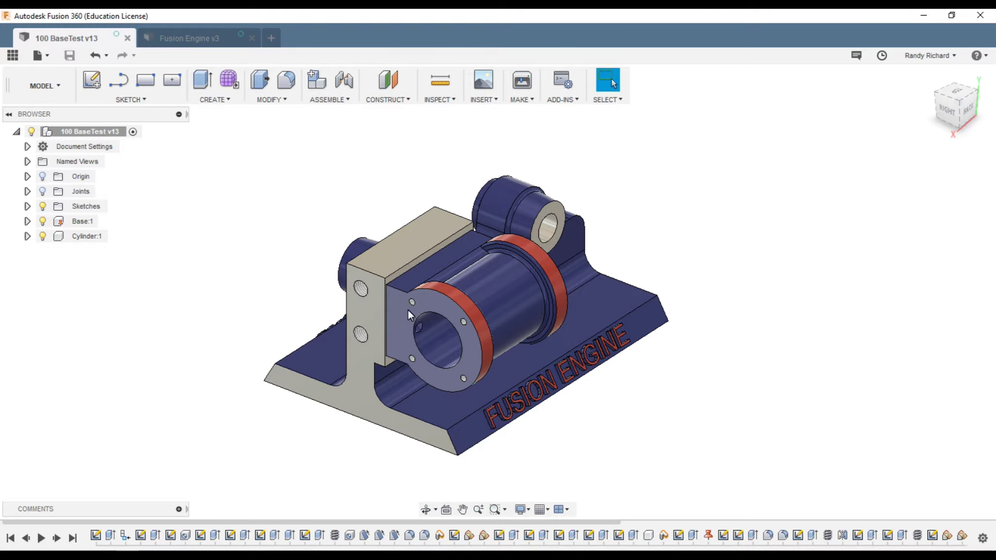
# - Switch to the Fusion Engine document and inspect the base model from its front and rear sides
pyautogui.moveTo(408, 310); pyautogui.dragTo(423, 291)
pyautogui.moveTo(400, 318); pyautogui.dragTo(404, 341)
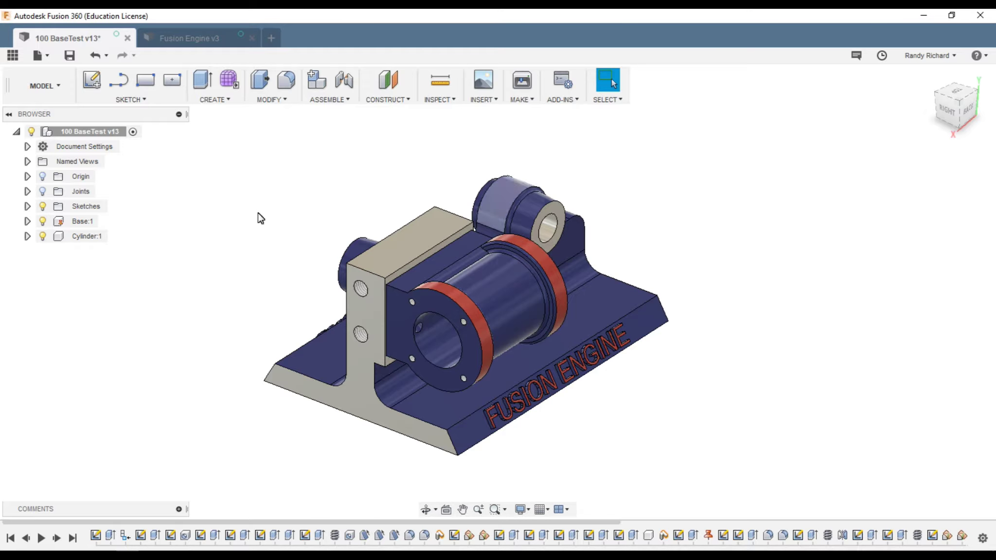
pyautogui.click(197, 39)
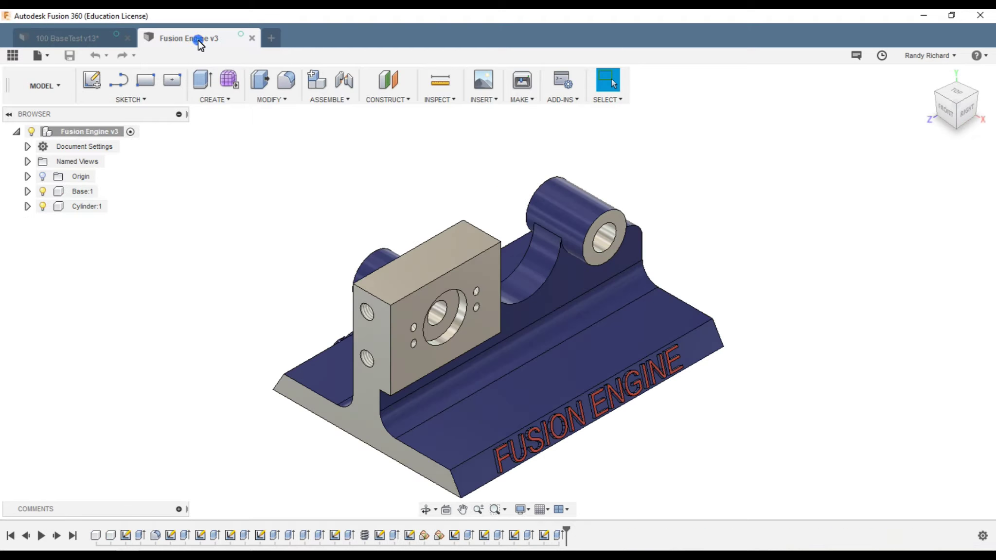
pyautogui.scroll(-1, 236, 312)
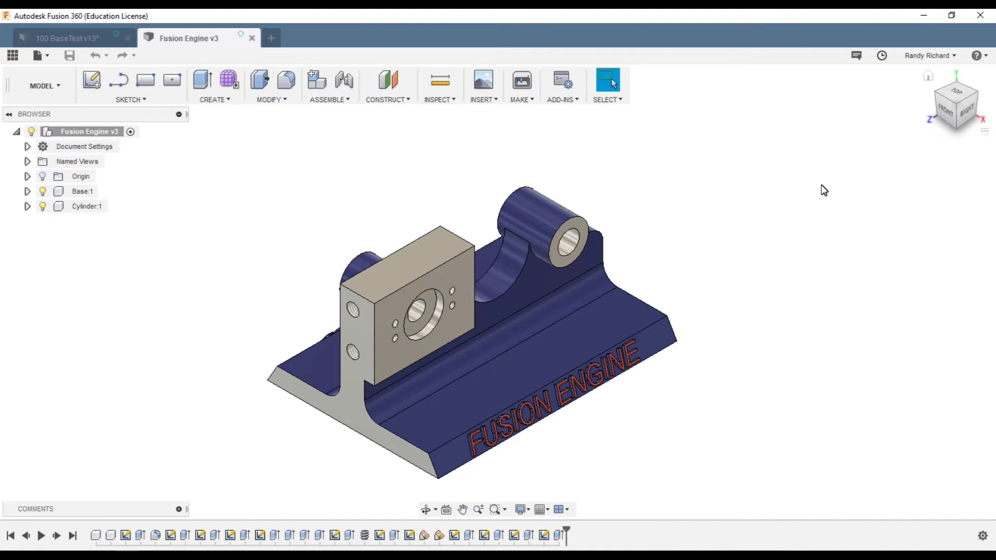
pyautogui.click(952, 110)
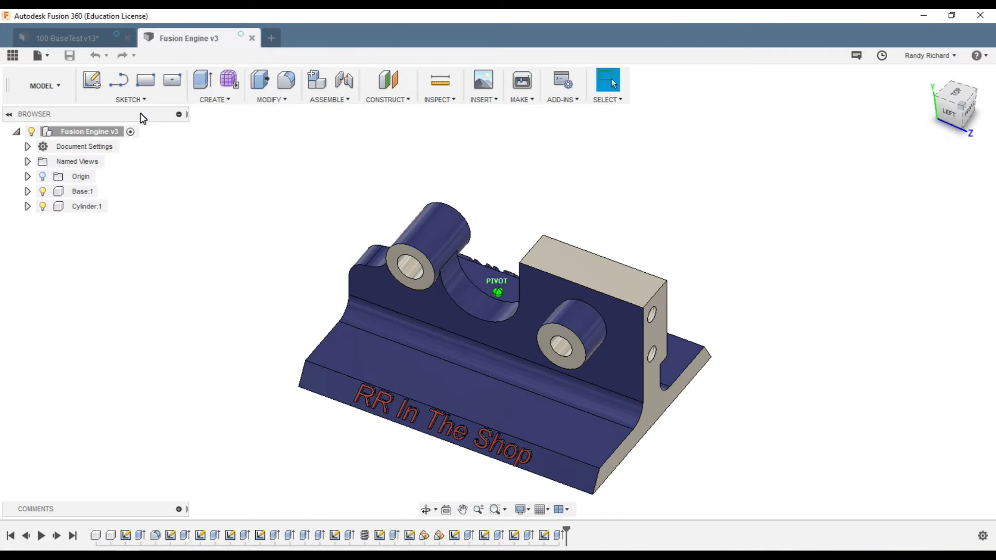
pyautogui.moveTo(140, 113); pyautogui.dragTo(921, 129)
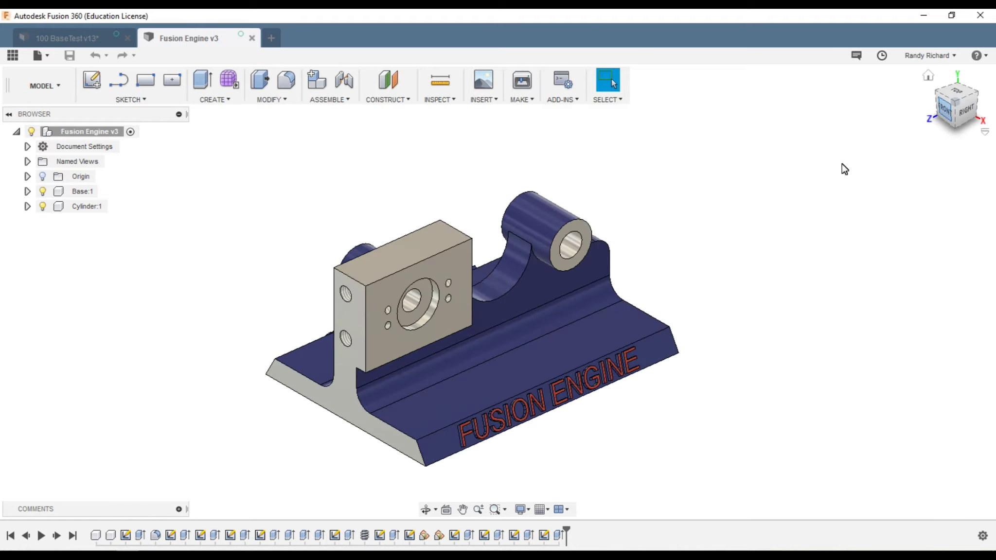
pyautogui.scroll(2, 608, 345)
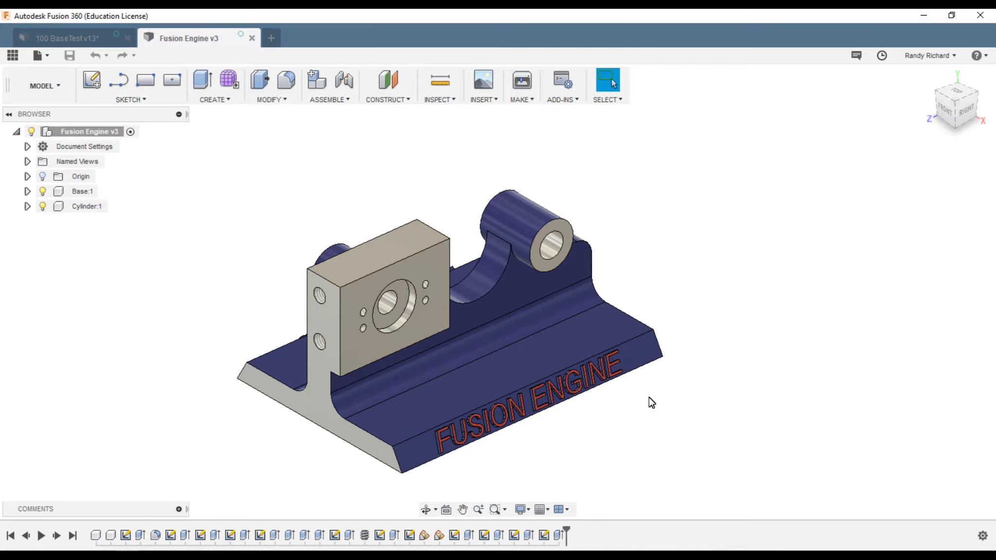
# - Show the origin of the Base component
pyautogui.click(28, 191)
pyautogui.click(53, 206)
pyautogui.click(27, 192)
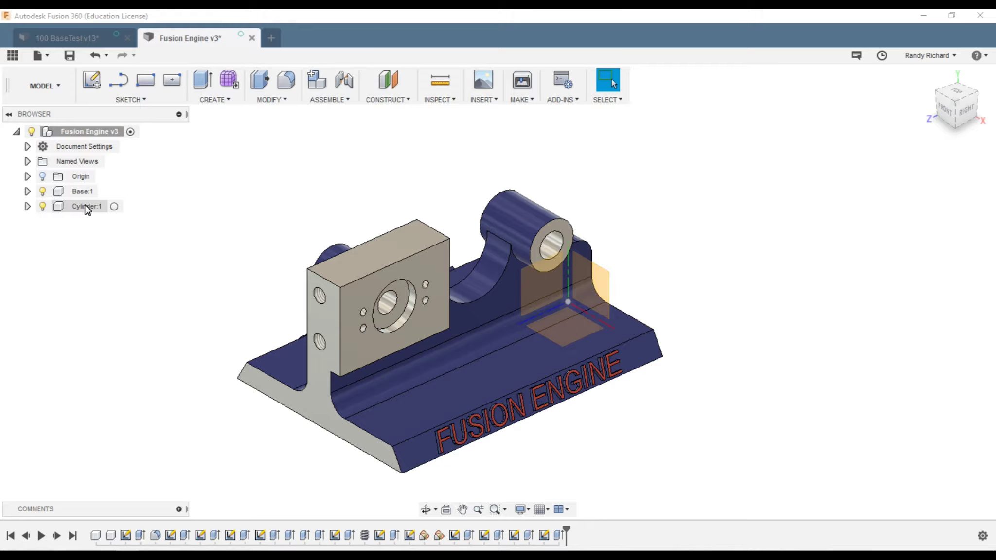
# - Hide the origins of the Cylinder component and the Base component
pyautogui.click(105, 132)
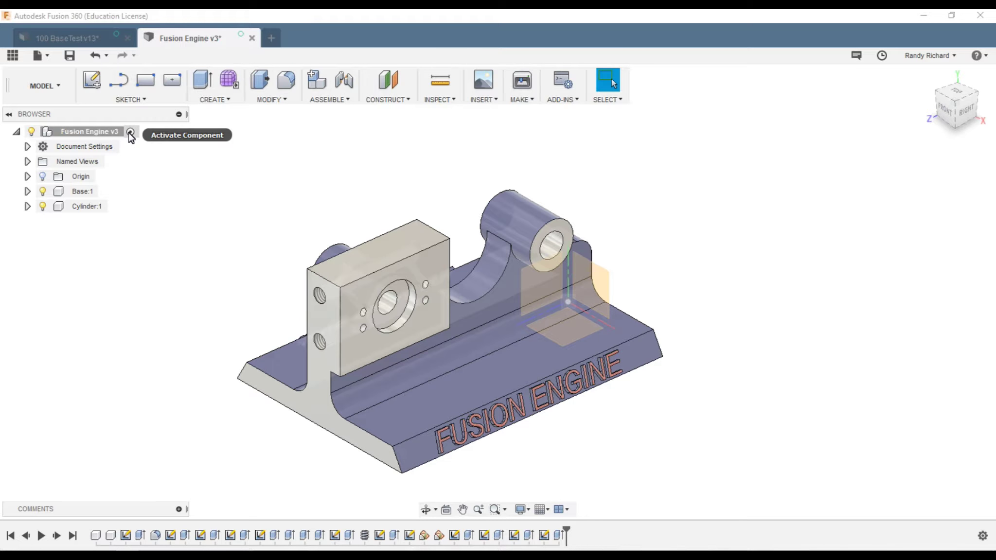
pyautogui.click(58, 207)
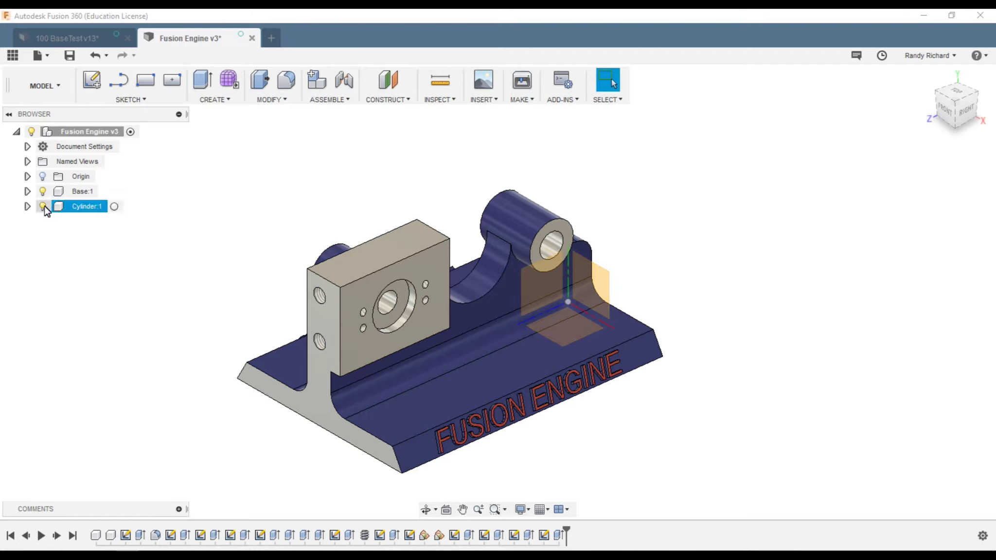
pyautogui.click(27, 206)
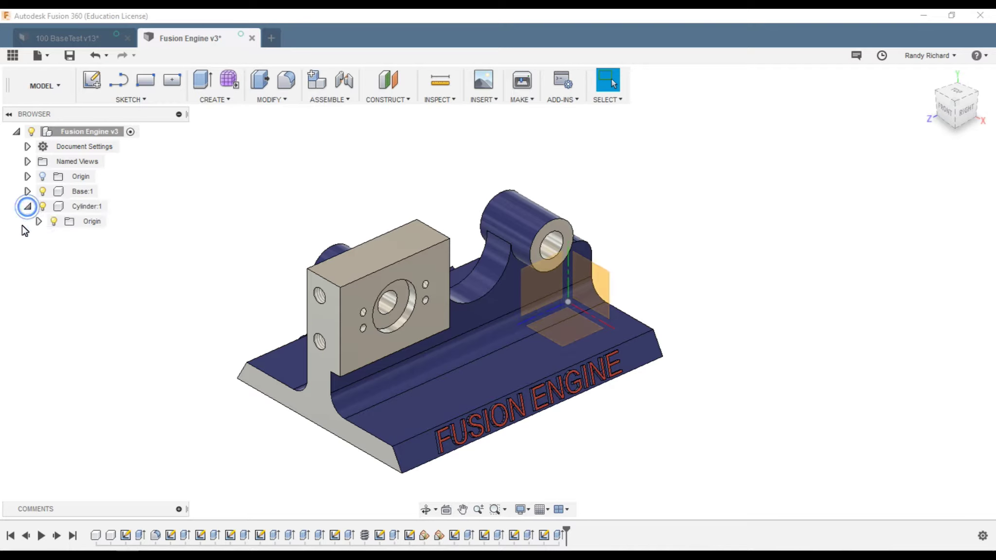
pyautogui.click(53, 222)
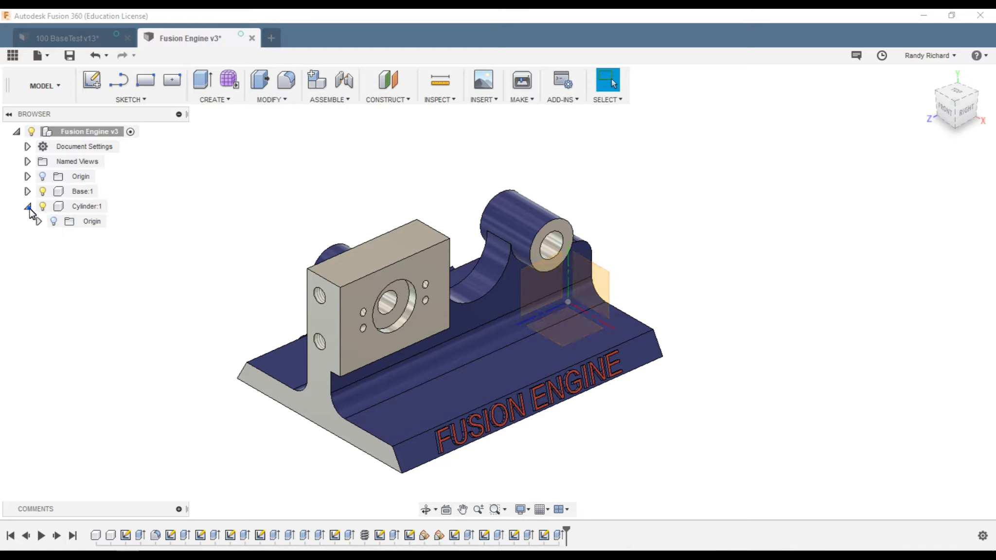
pyautogui.click(28, 207)
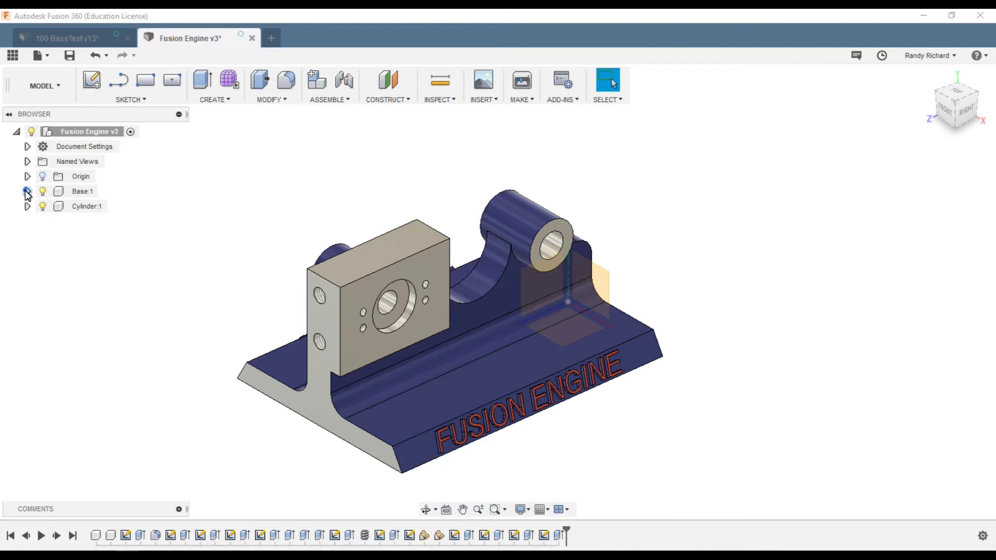
pyautogui.click(26, 191)
pyautogui.click(53, 205)
pyautogui.click(27, 191)
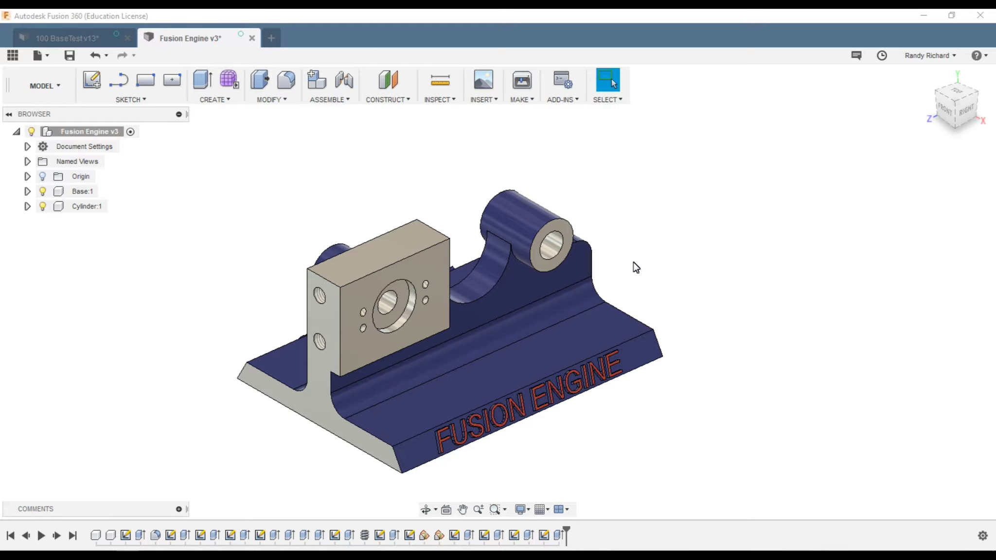
# - Show the top-level assembly origin to examine its planes against the base from several sides, and hide it again
pyautogui.click(42, 177)
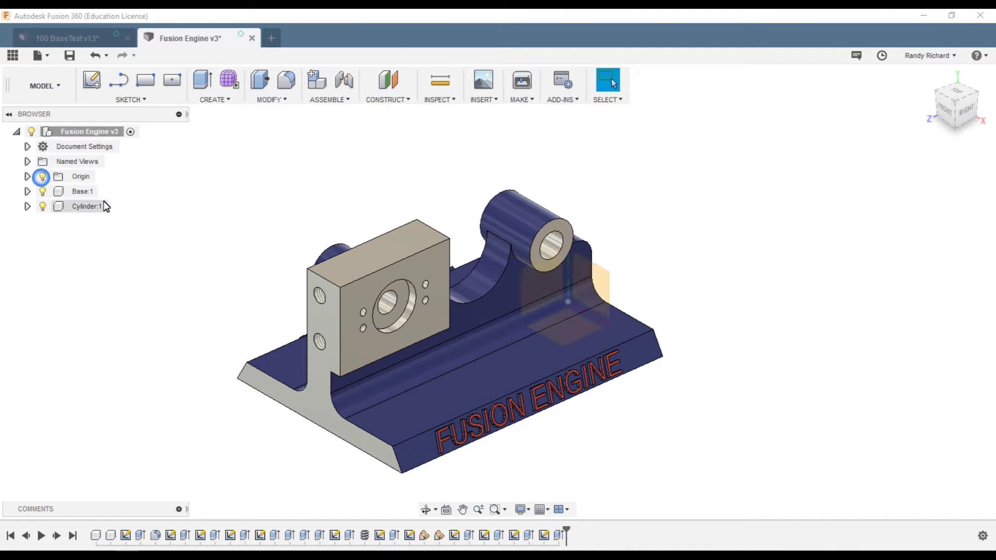
pyautogui.moveTo(625, 294)
pyautogui.keyDown('shift'); pyautogui.mouseDown(button='middle')
pyautogui.moveTo(891, 123)
pyautogui.moveTo(821, 111)
pyautogui.moveTo(712, 72)
pyautogui.moveTo(705, 89)
pyautogui.moveTo(718, 91)
pyautogui.moveTo(609, 83)
pyautogui.moveTo(474, 98)
pyautogui.moveTo(678, 289)
pyautogui.mouseUp(button='middle'); pyautogui.keyUp('shift')
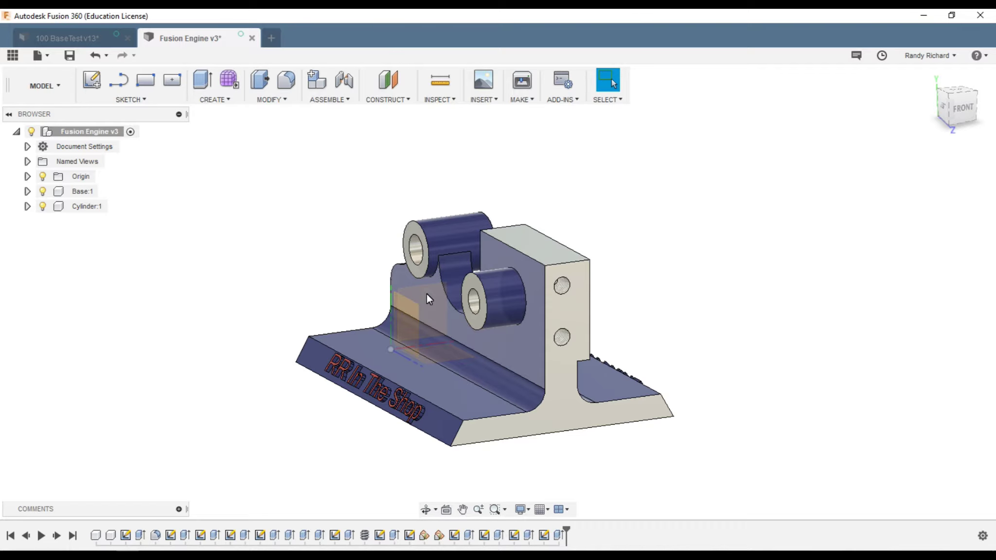
pyautogui.moveTo(956, 108)
pyautogui.keyDown('shift'); pyautogui.mouseDown(button='middle')
pyautogui.moveTo(994, 114)
pyautogui.moveTo(88, 103)
pyautogui.moveTo(229, 99)
pyautogui.mouseUp(button='middle'); pyautogui.keyUp('shift')
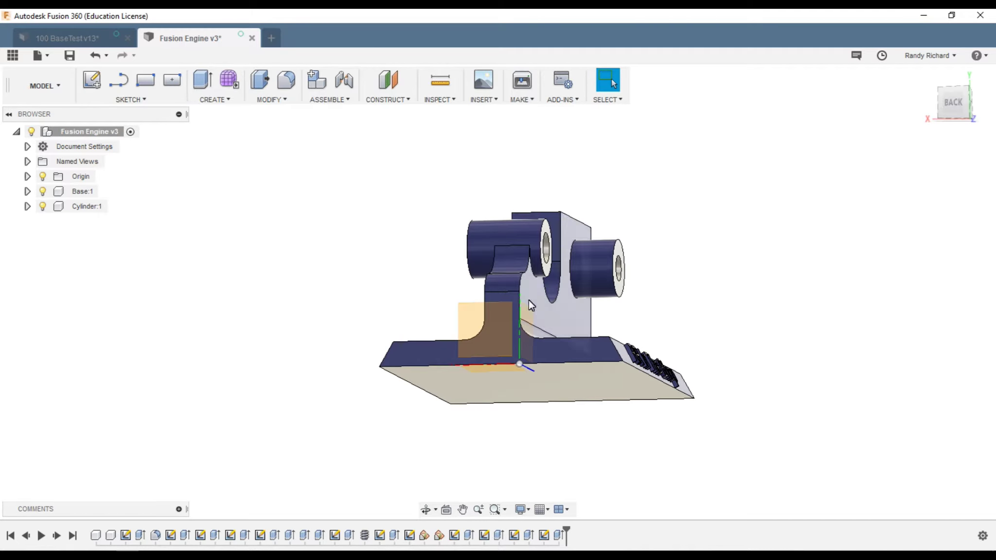
pyautogui.click(43, 176)
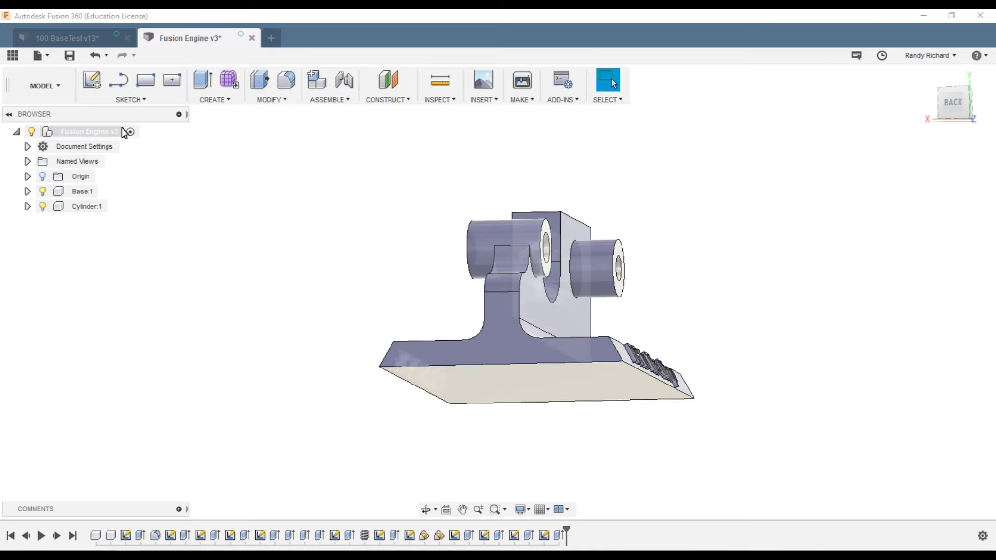
# - Activate the Base component and hide its origin
pyautogui.click(78, 191)
pyautogui.click(105, 192)
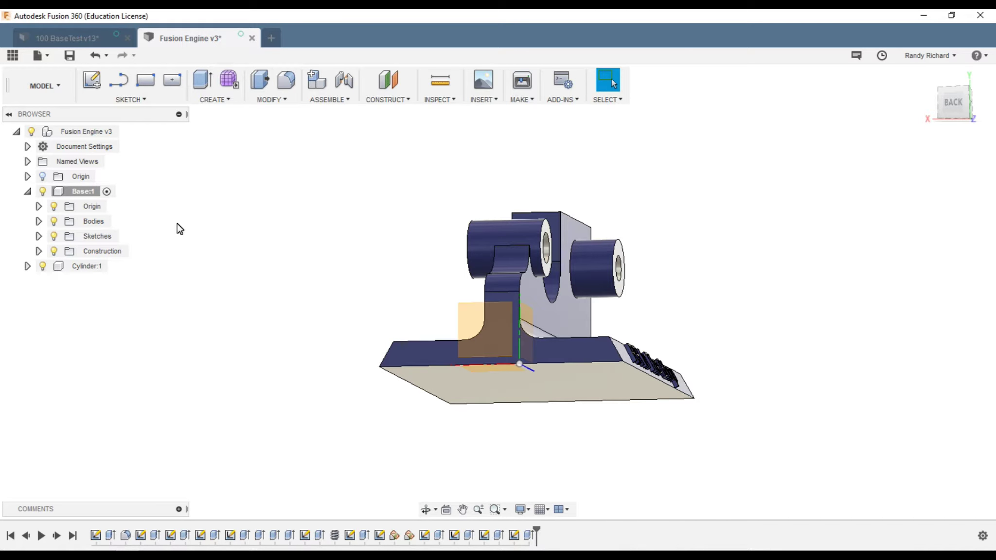
pyautogui.click(54, 206)
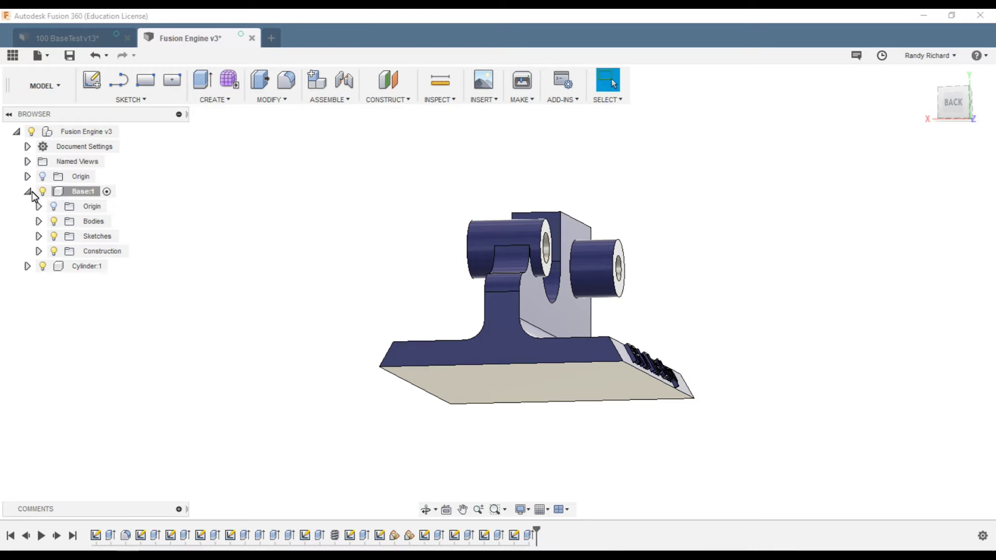
pyautogui.click(27, 192)
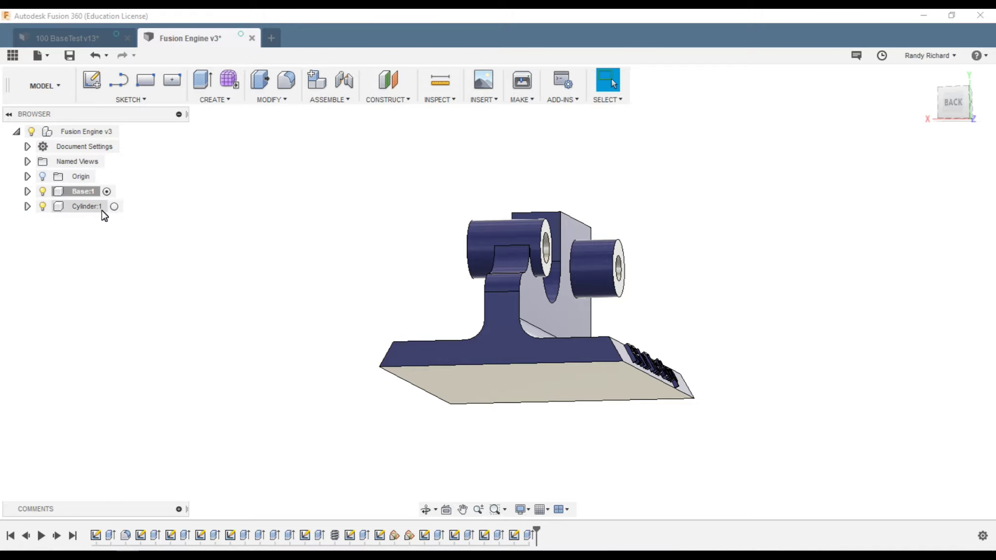
# - Activate the Cylinder component and show its origin
pyautogui.click(118, 206)
pyautogui.click(27, 206)
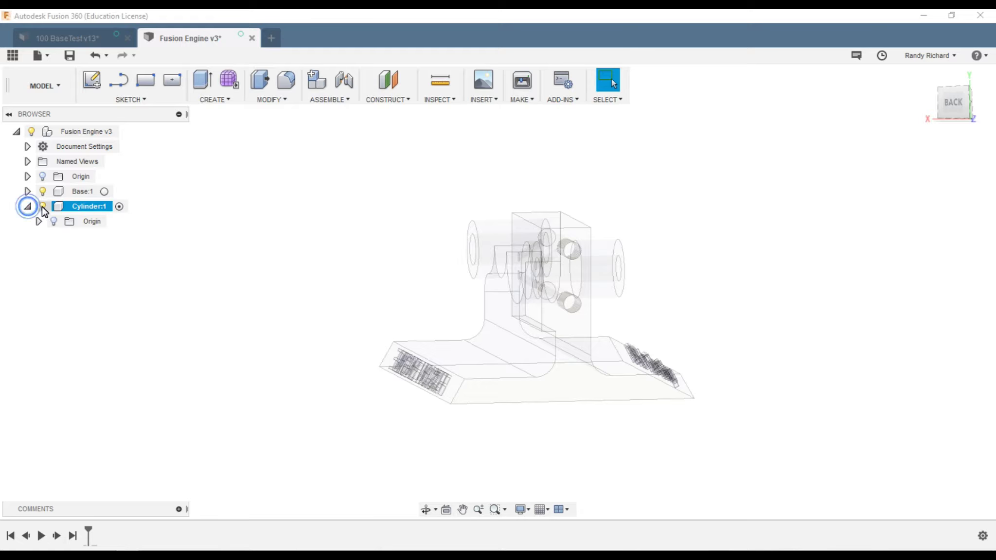
pyautogui.click(53, 222)
pyautogui.click(331, 288)
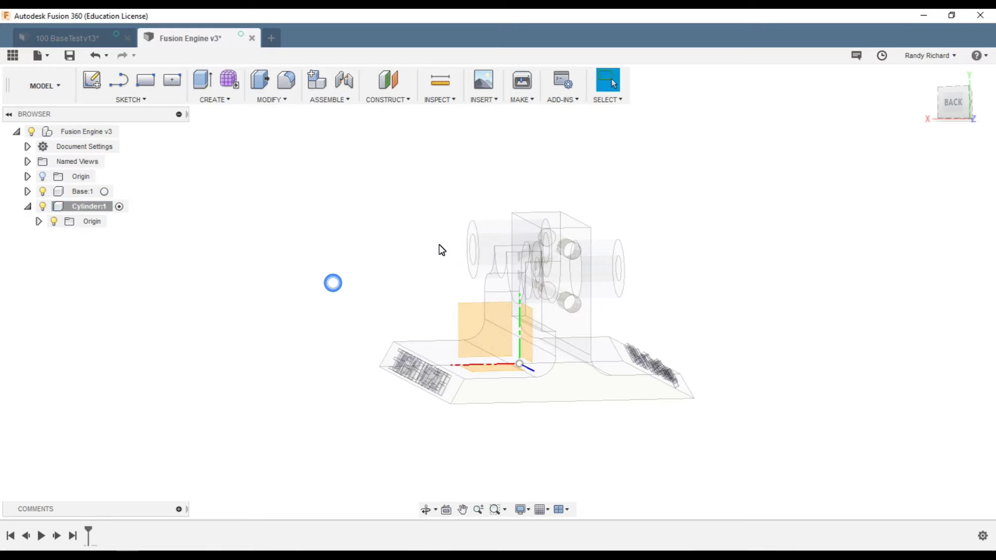
pyautogui.moveTo(956, 108)
pyautogui.mouseDown()
pyautogui.moveTo(922, 133)
pyautogui.moveTo(982, 123)
pyautogui.moveTo(918, 120)
pyautogui.moveTo(923, 132)
pyautogui.mouseUp()
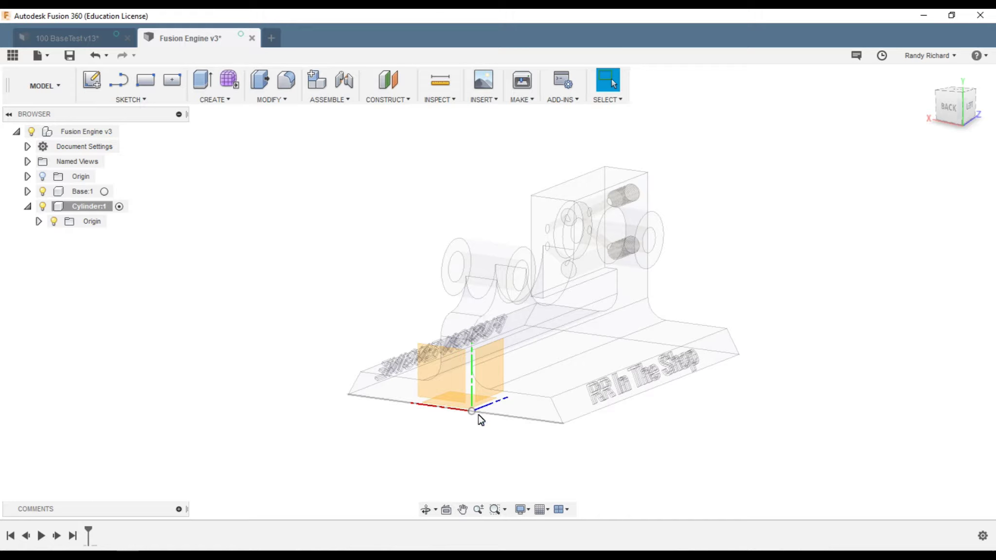
pyautogui.scroll(-3, 327, 366)
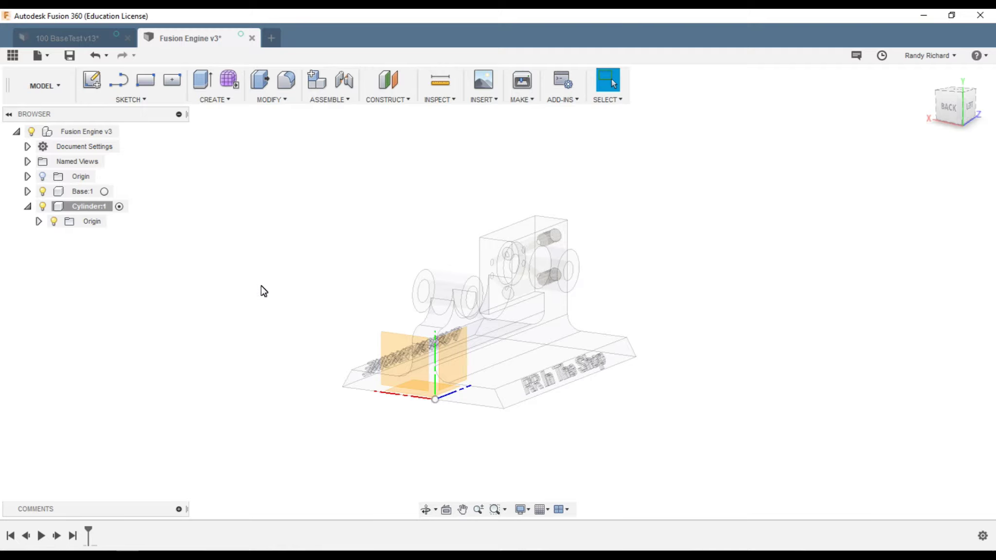
# - Examine where the Cylinder component's origin sits relative to the transparent base, and look through the assembly commands
pyautogui.click(84, 209)
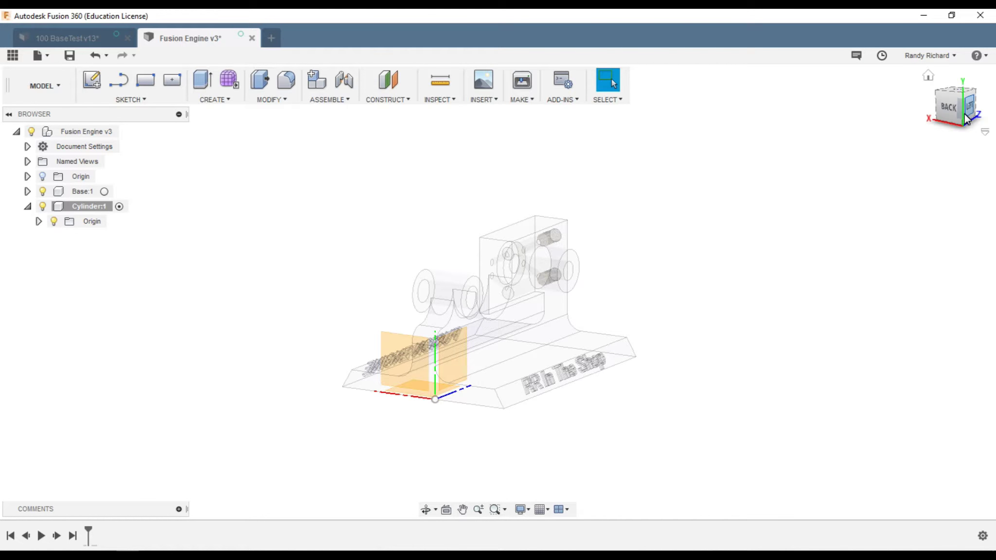
pyautogui.moveTo(965, 119)
pyautogui.mouseDown()
pyautogui.moveTo(892, 106)
pyautogui.moveTo(641, 127)
pyautogui.moveTo(625, 107)
pyautogui.moveTo(751, 248)
pyautogui.mouseUp()
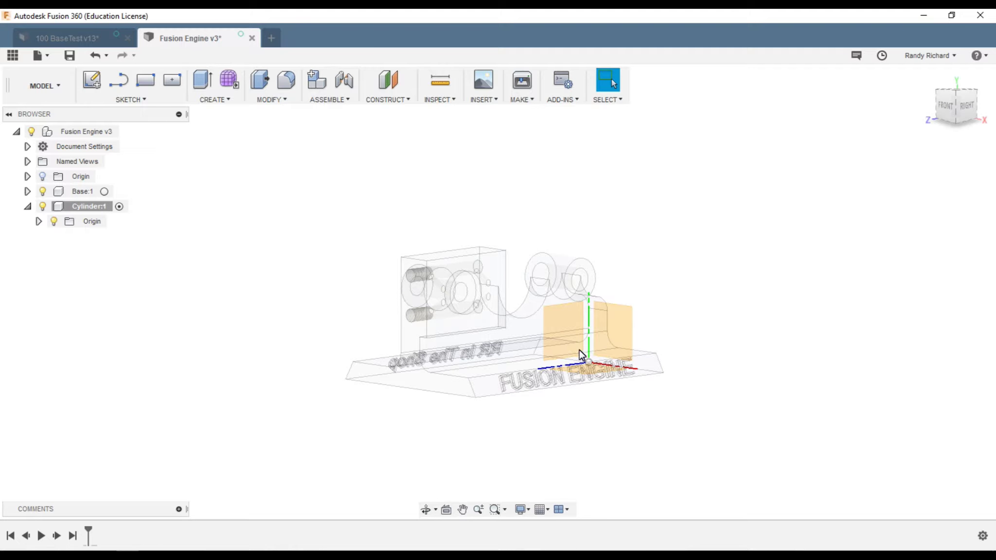
pyautogui.scroll(1, 631, 429)
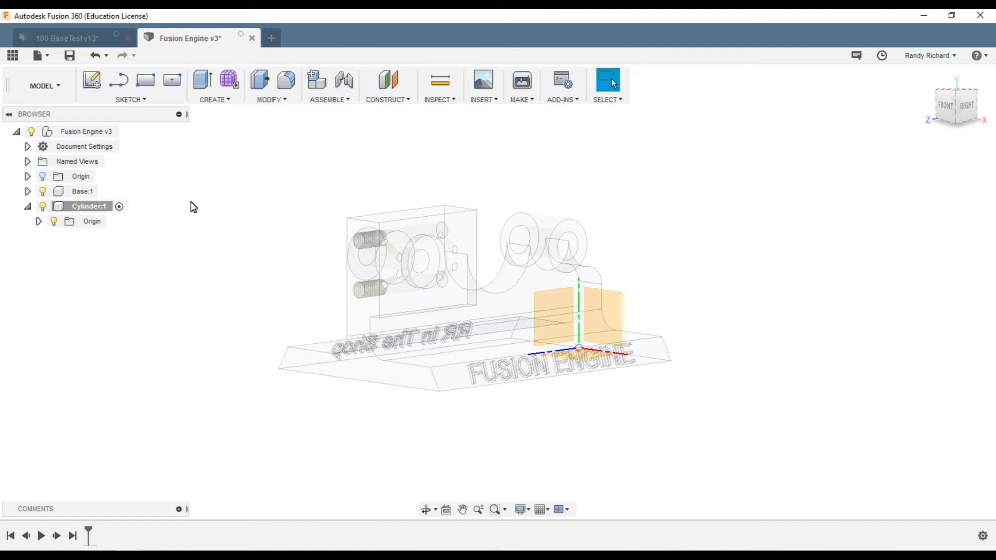
pyautogui.click(342, 99)
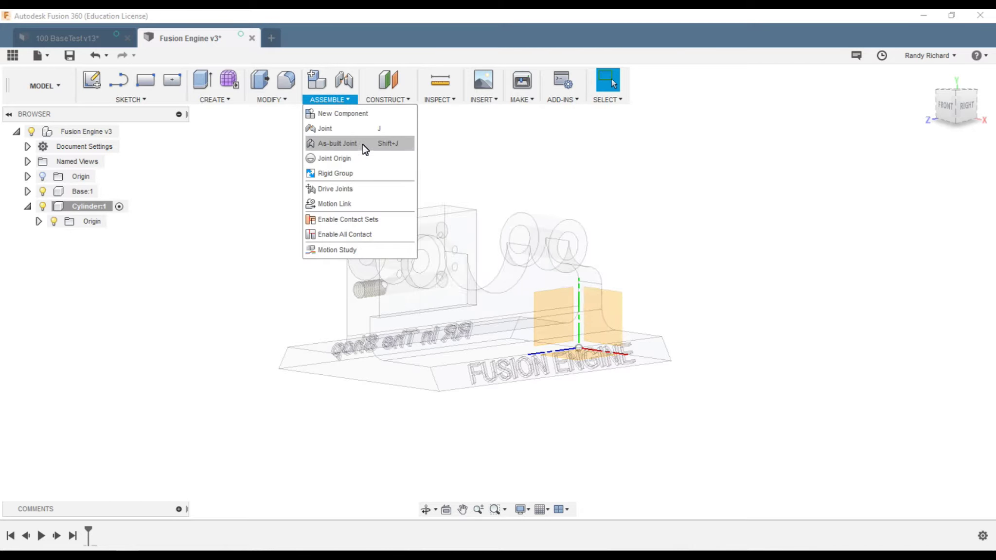
pyautogui.click(275, 211)
pyautogui.scroll(1, 275, 211)
pyautogui.moveTo(943, 103); pyautogui.dragTo(948, 115)
pyautogui.scroll(-1, 283, 246)
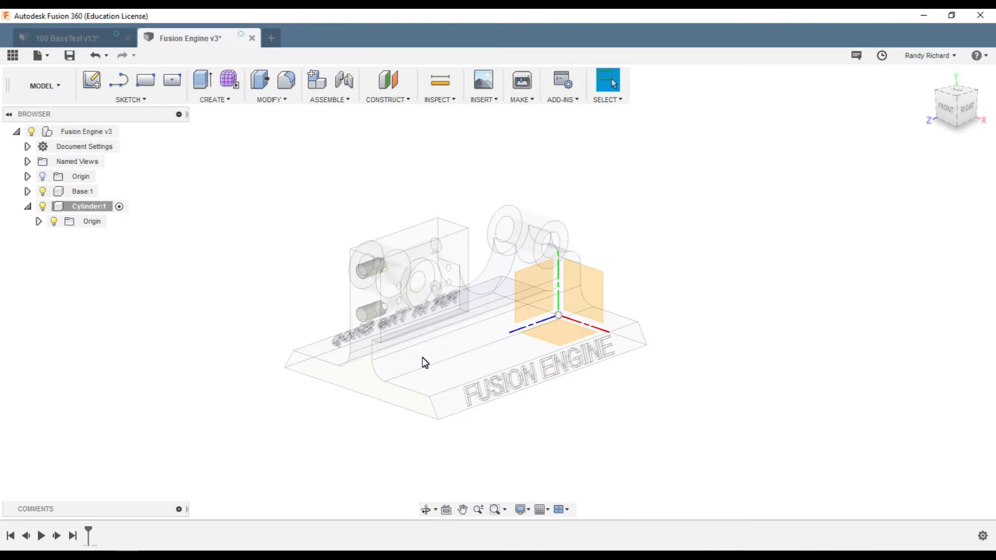
# - Move the ungrounded base away from the Cylinder component's origin and undo the move
pyautogui.moveTo(424, 363); pyautogui.dragTo(251, 334)
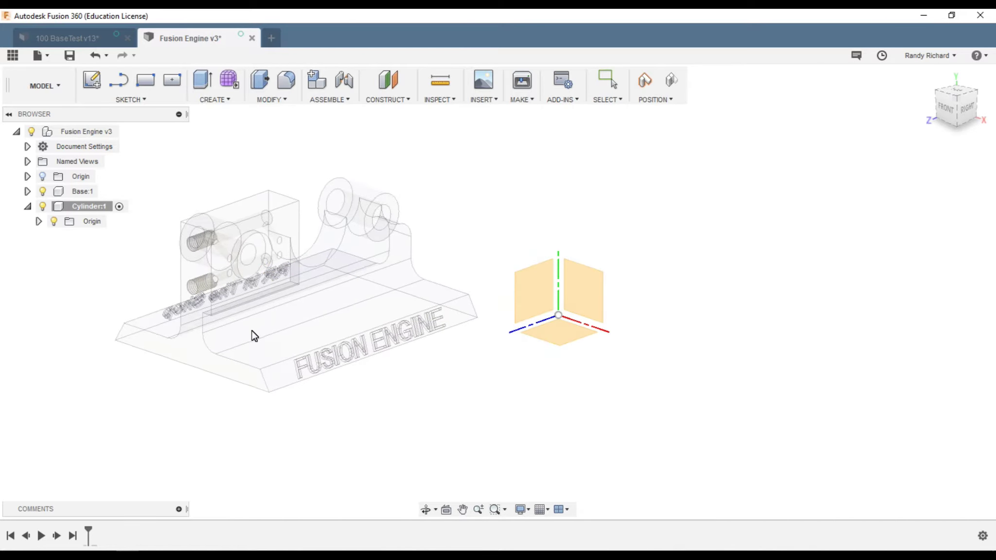
pyautogui.click(96, 55)
pyautogui.click(97, 57)
pyautogui.scroll(-2, 293, 218)
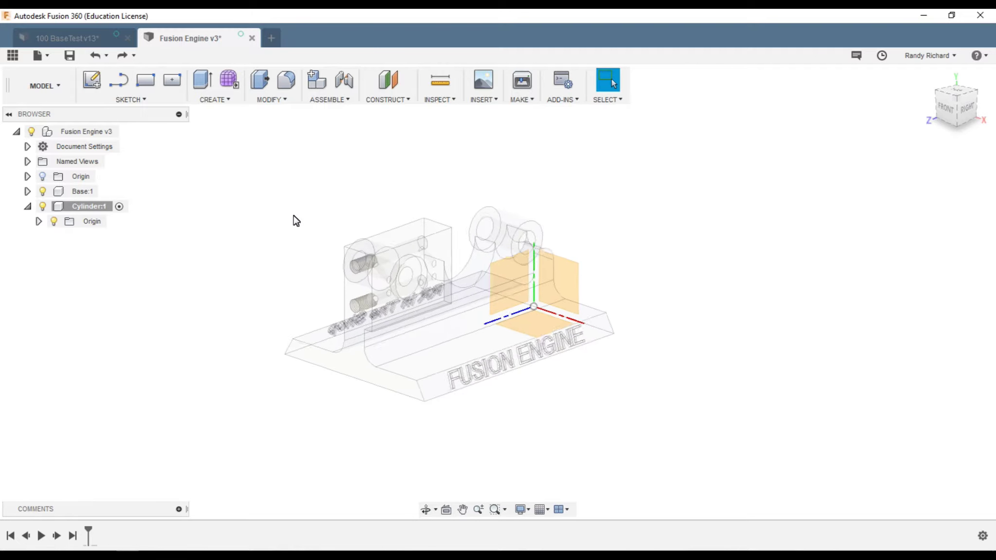
# - Activate the Base component and ground it
pyautogui.scroll(1, 311, 240)
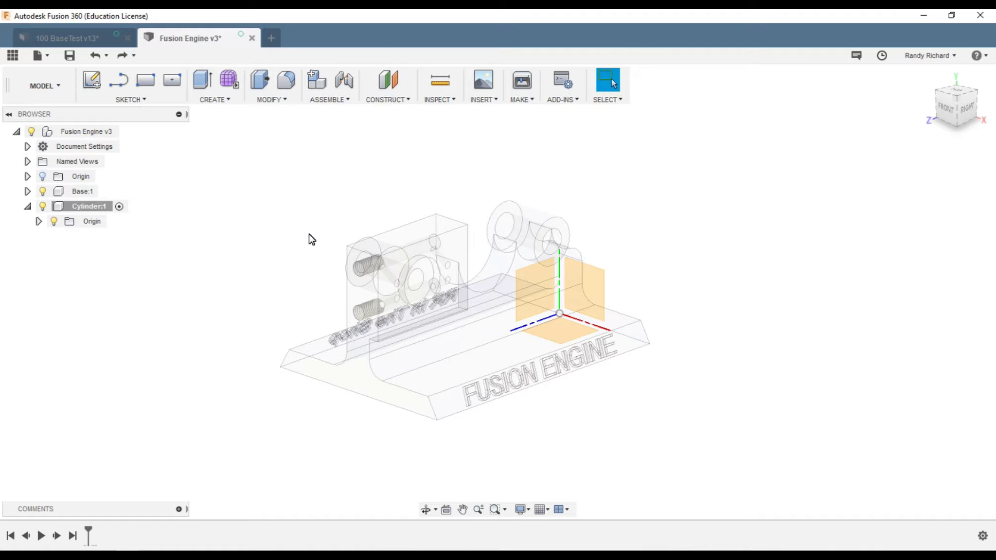
pyautogui.click(70, 192)
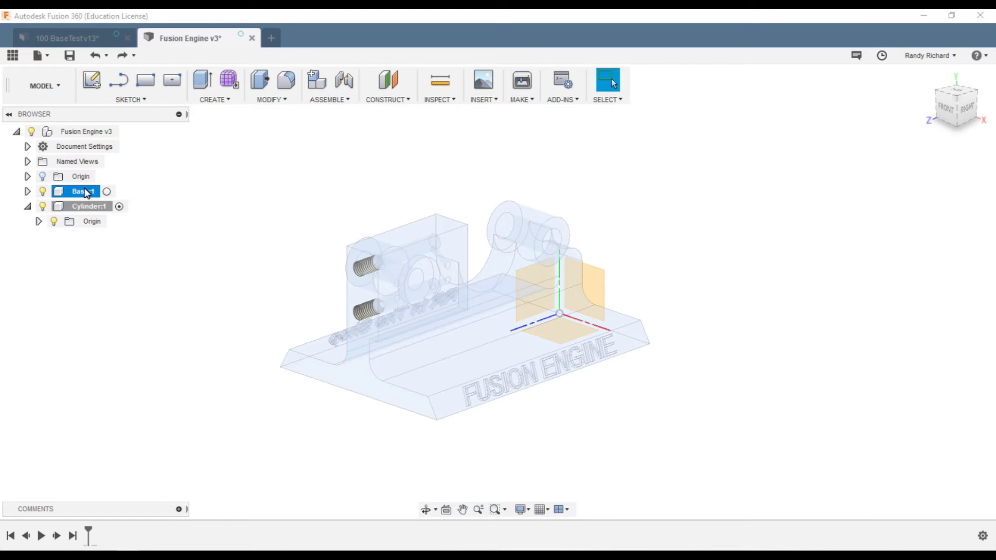
pyautogui.click(107, 191)
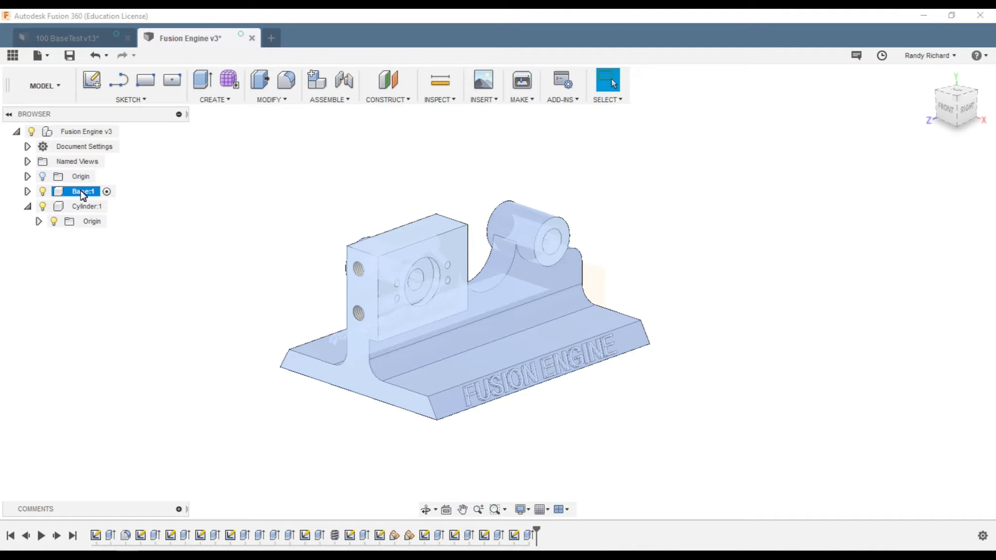
pyautogui.rightClick(83, 194)
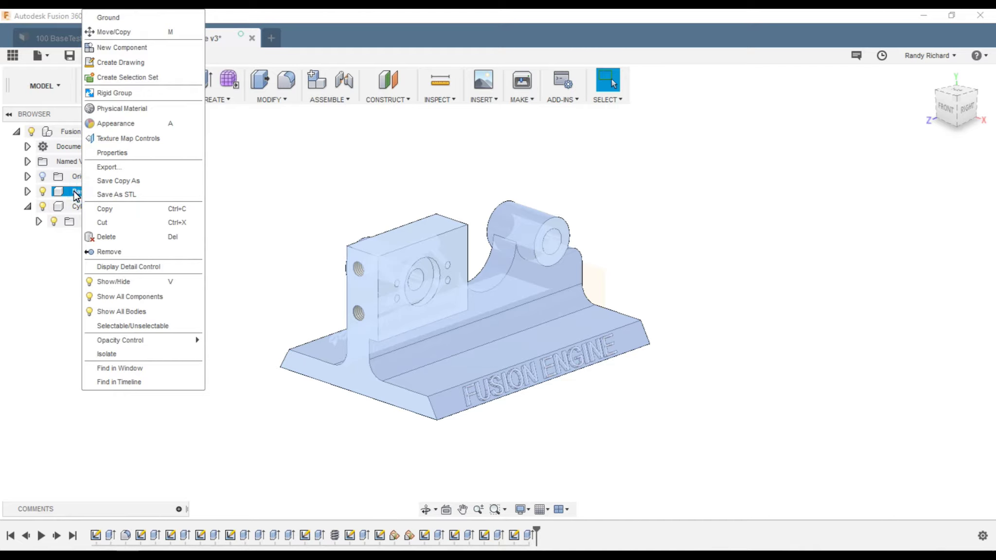
pyautogui.click(112, 19)
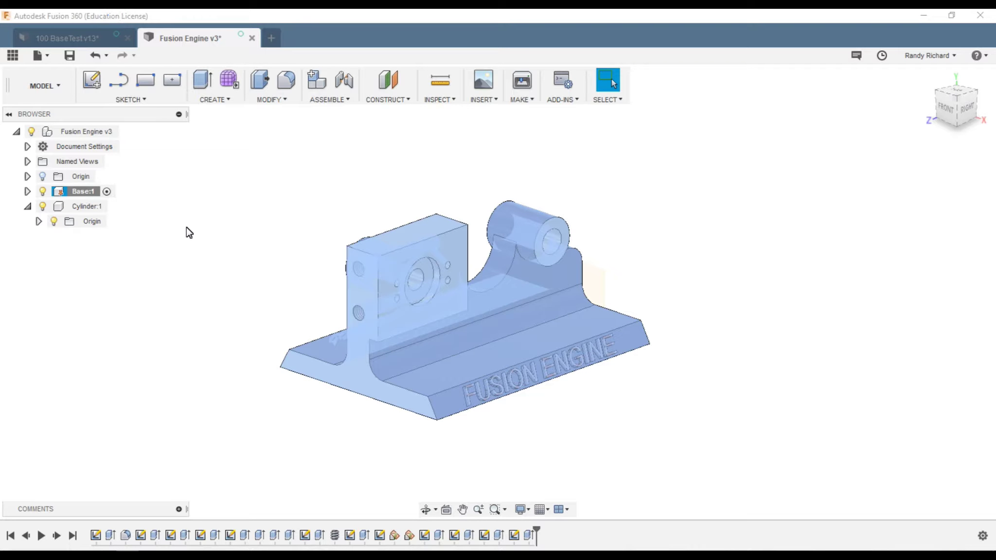
# - Try to move the grounded base out of its position
pyautogui.scroll(-2, 249, 273)
pyautogui.scroll(2, 255, 266)
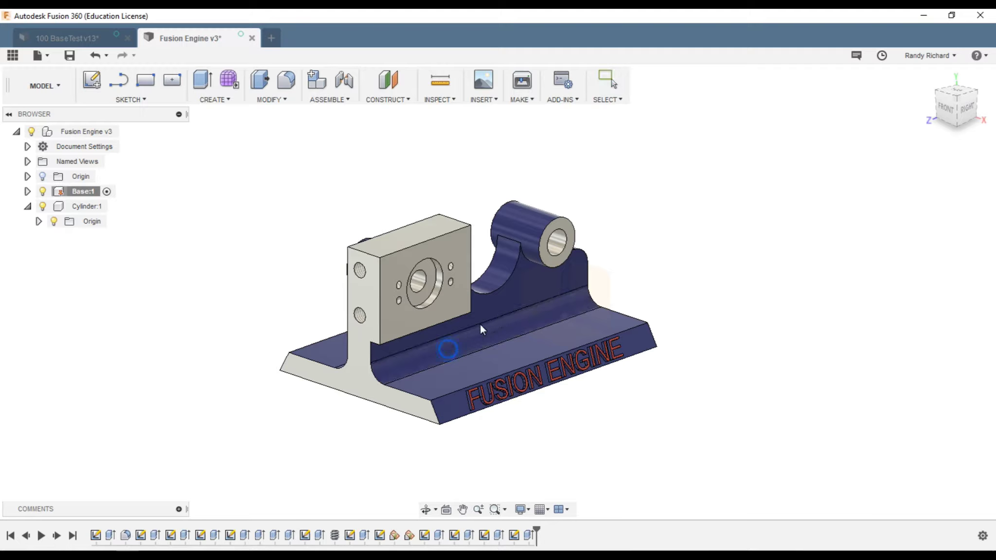
pyautogui.moveTo(468, 339)
pyautogui.mouseDown()
pyautogui.moveTo(531, 325)
pyautogui.moveTo(526, 308)
pyautogui.mouseUp()
pyautogui.scroll(-1, 329, 384)
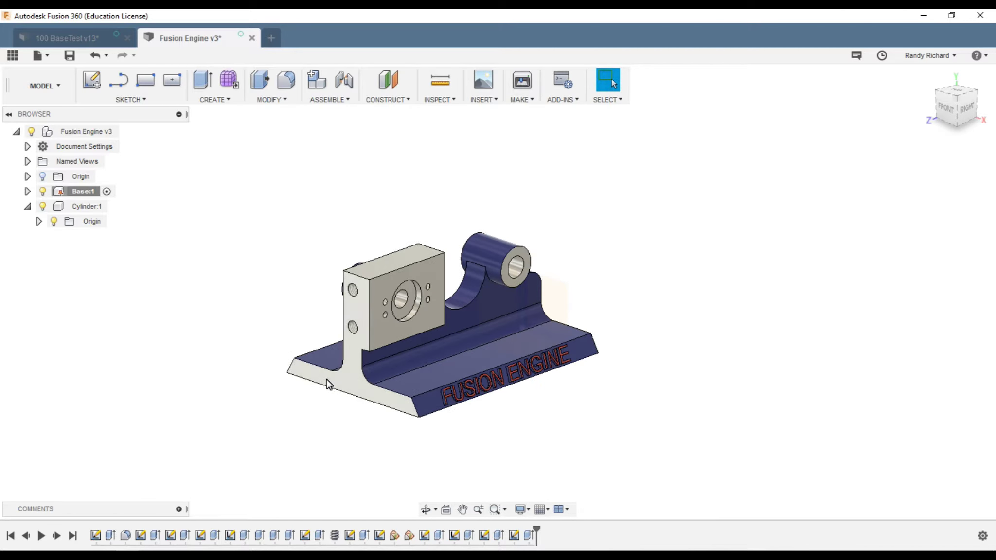
pyautogui.scroll(1, 299, 413)
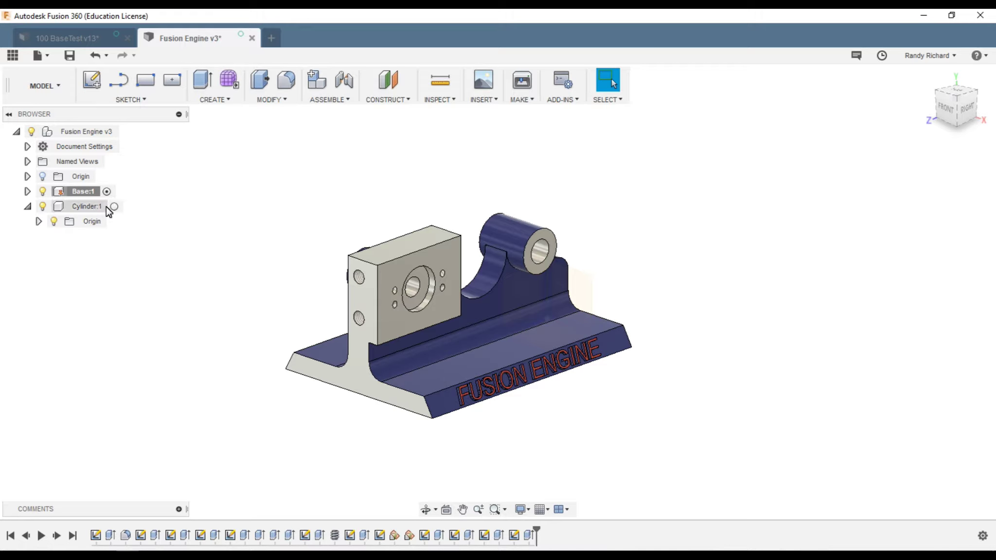
# - Activate the Cylinder component and toggle its origin's visibility off and back on
pyautogui.click(117, 206)
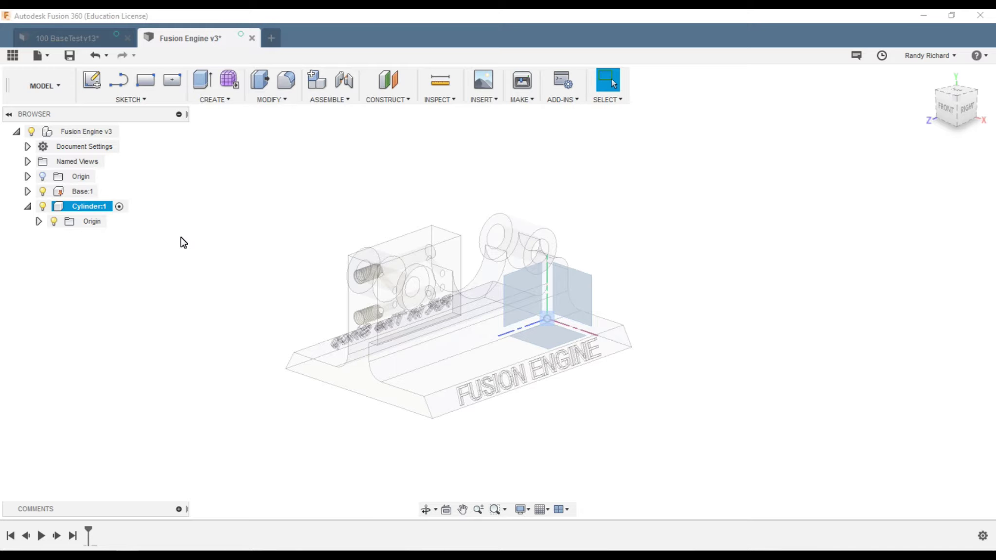
pyautogui.click(68, 221)
pyautogui.click(54, 222)
pyautogui.click(54, 222)
pyautogui.scroll(-1, 191, 288)
pyautogui.scroll(2, 311, 286)
pyautogui.click(306, 289)
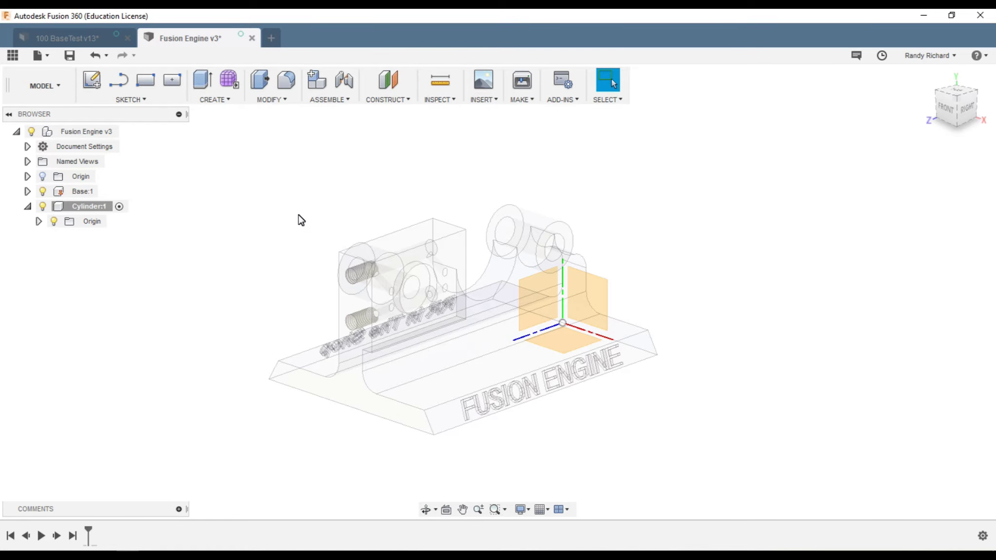
# - Align components from the centre of the round recess's front edge on the base's upright block to the Cylinder component's origin point
pyautogui.click(280, 101)
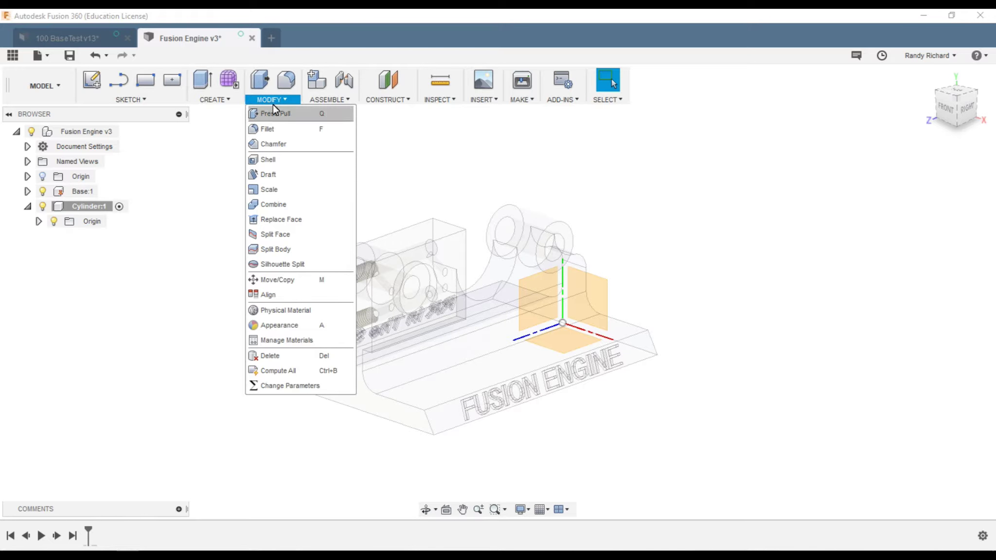
pyautogui.click(268, 297)
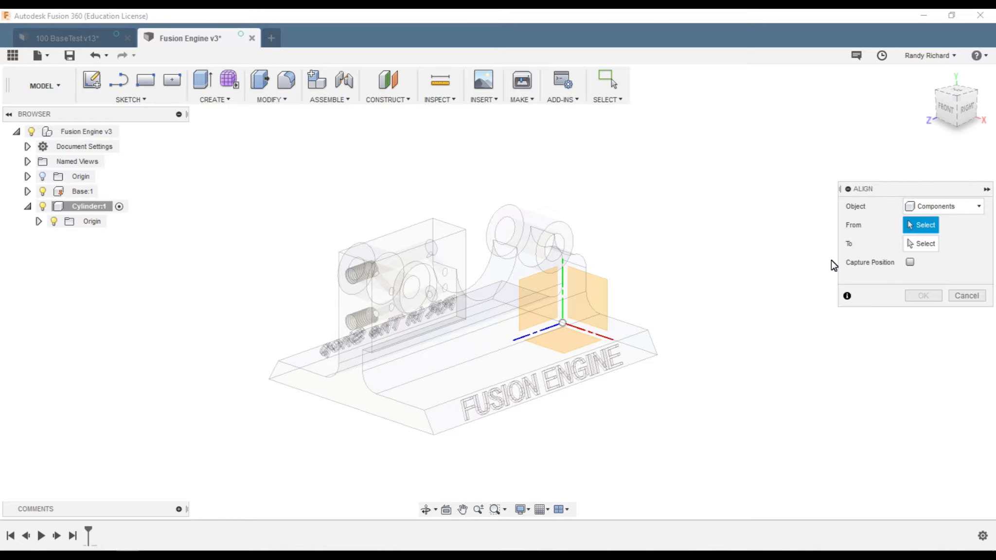
pyautogui.moveTo(881, 189); pyautogui.dragTo(746, 157)
pyautogui.click(827, 173)
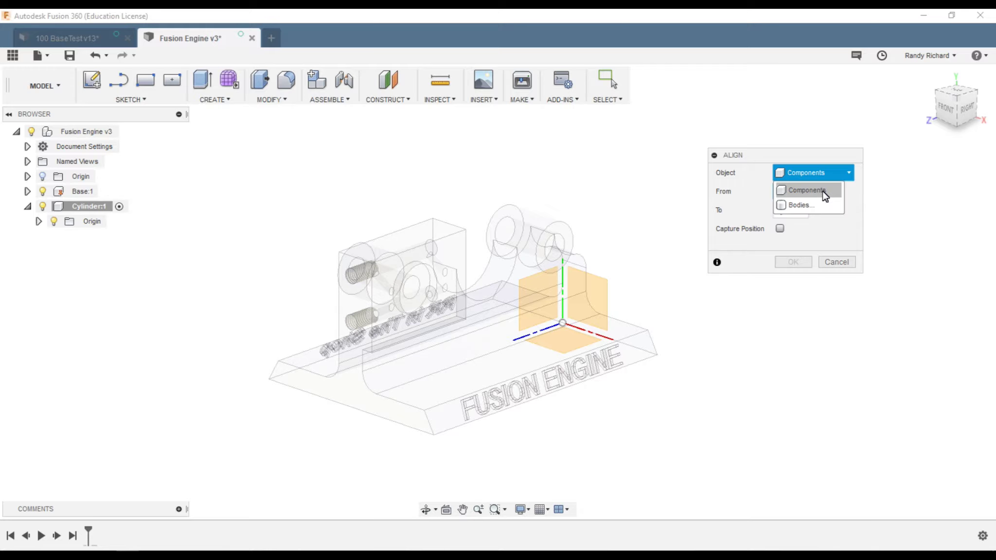
pyautogui.click(824, 191)
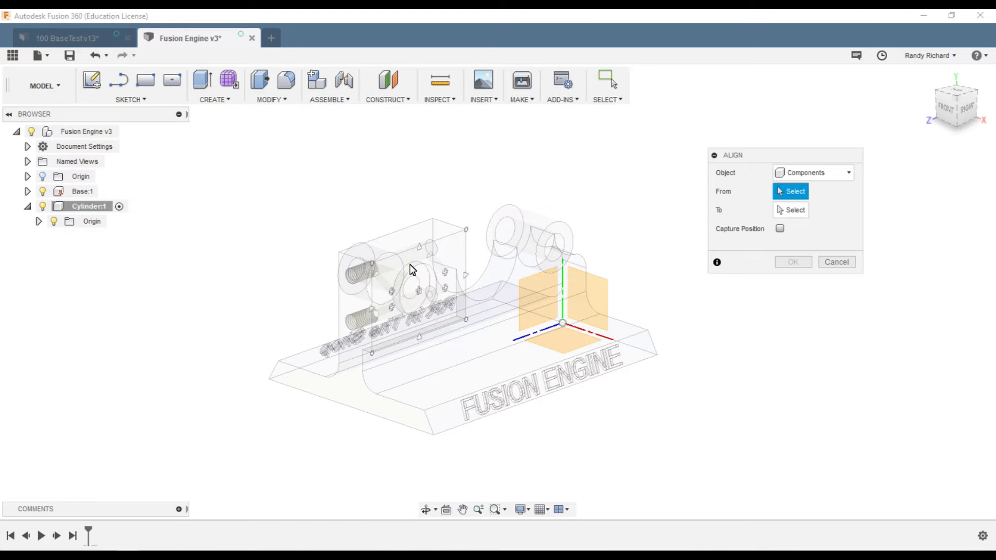
pyautogui.scroll(5, 424, 288)
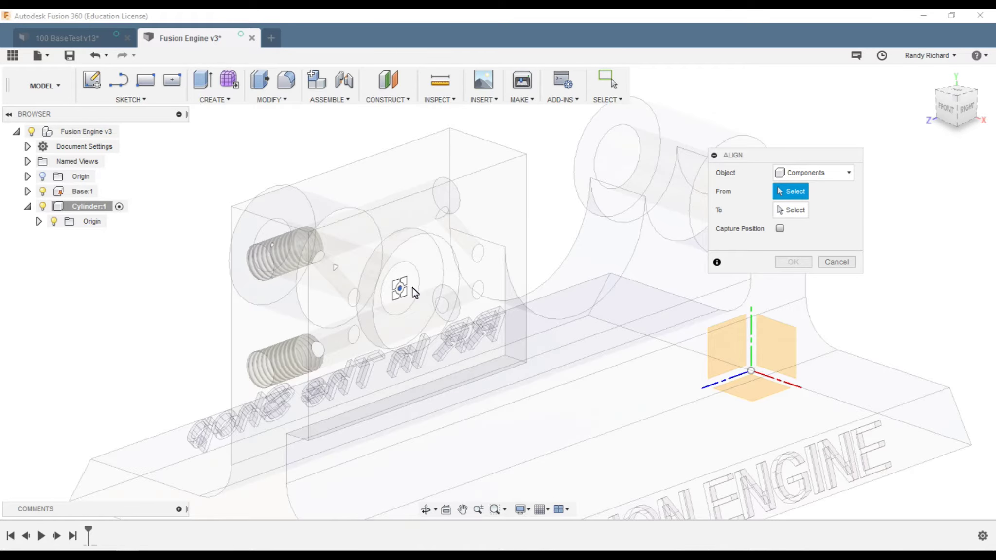
pyautogui.scroll(2, 414, 292)
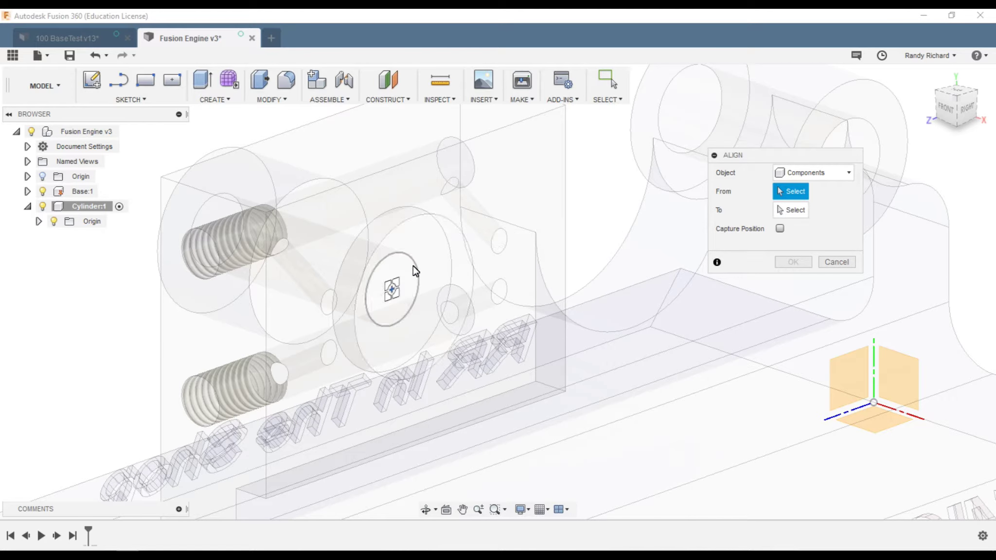
pyautogui.click(460, 236)
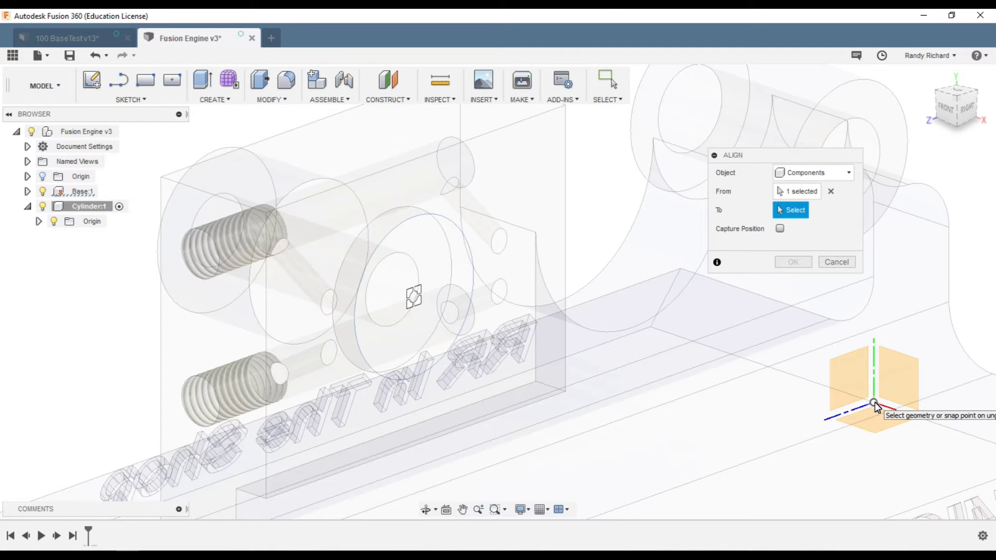
pyautogui.scroll(-2, 637, 360)
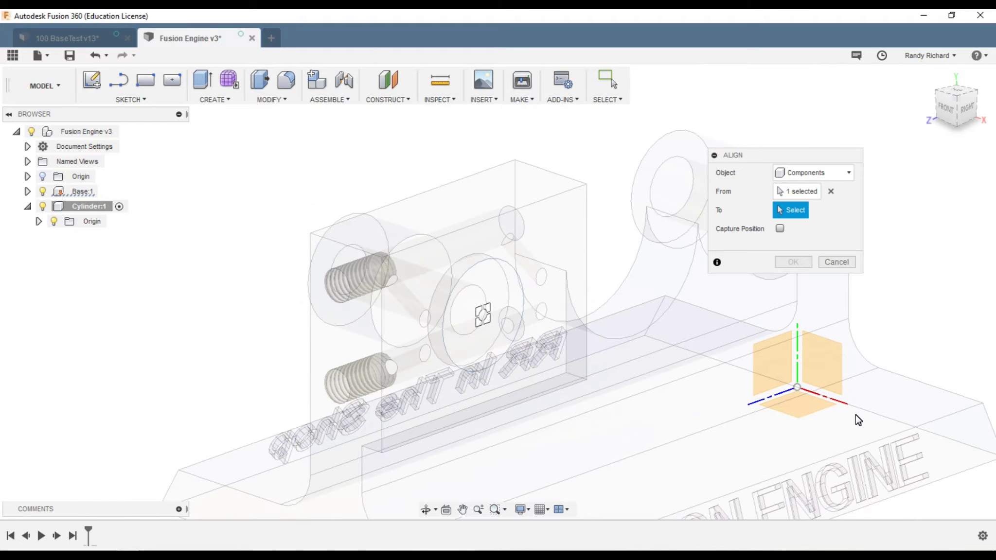
pyautogui.scroll(2, 855, 415)
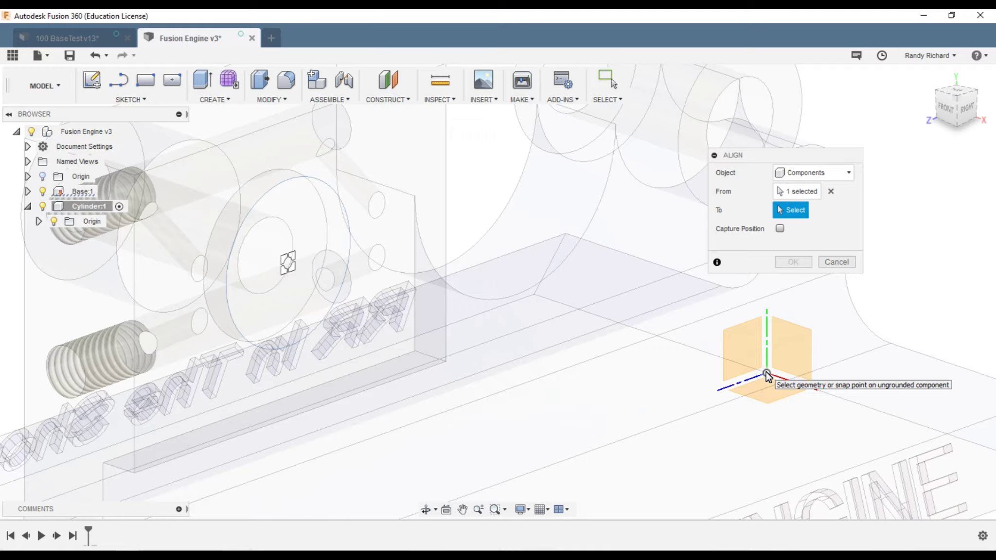
pyautogui.click(767, 376)
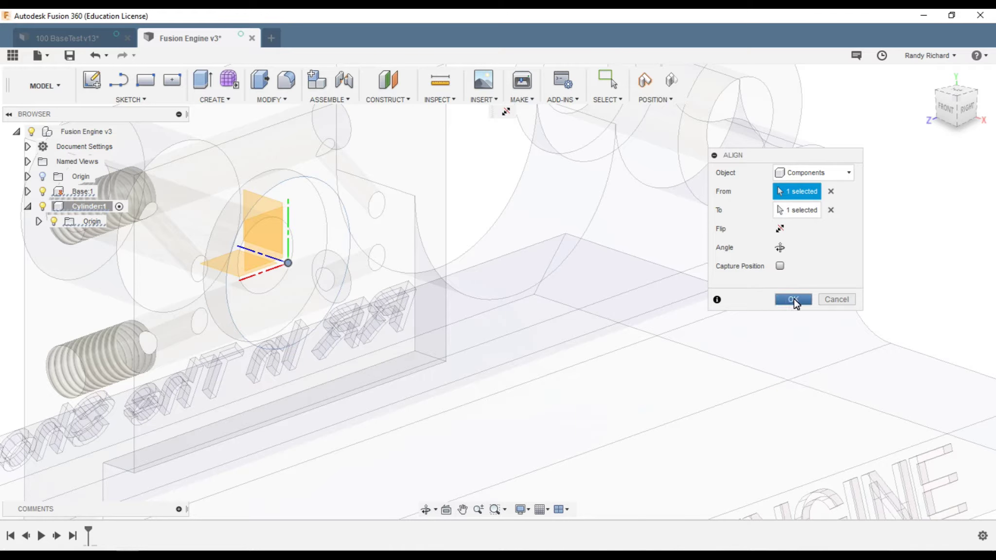
pyautogui.click(793, 299)
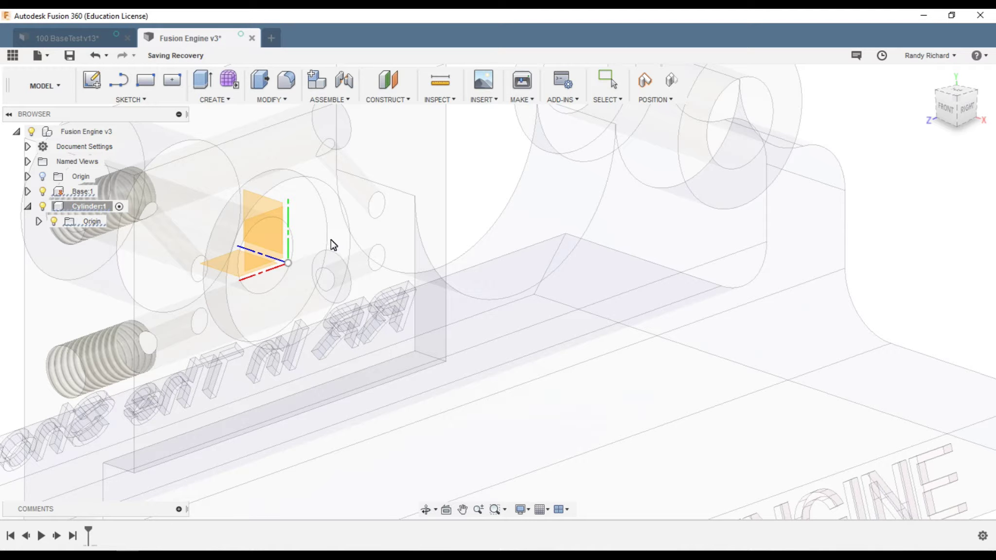
# - Examine from several angles how the Cylinder component's origin planes and axes sit in the base's round recess
pyautogui.press('F6')
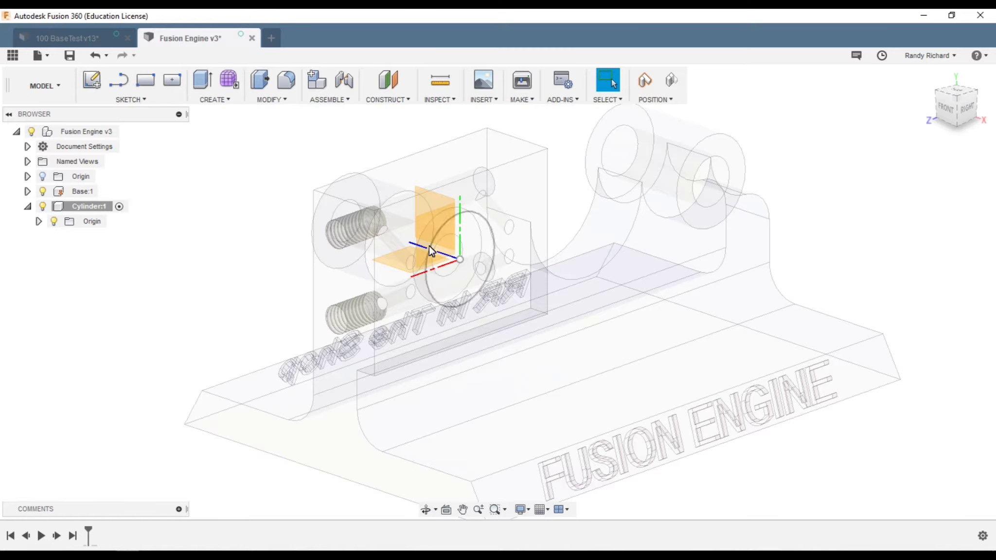
pyautogui.moveTo(948, 111)
pyautogui.mouseDown()
pyautogui.moveTo(954, 102)
pyautogui.moveTo(843, 98)
pyautogui.moveTo(954, 99)
pyautogui.mouseUp()
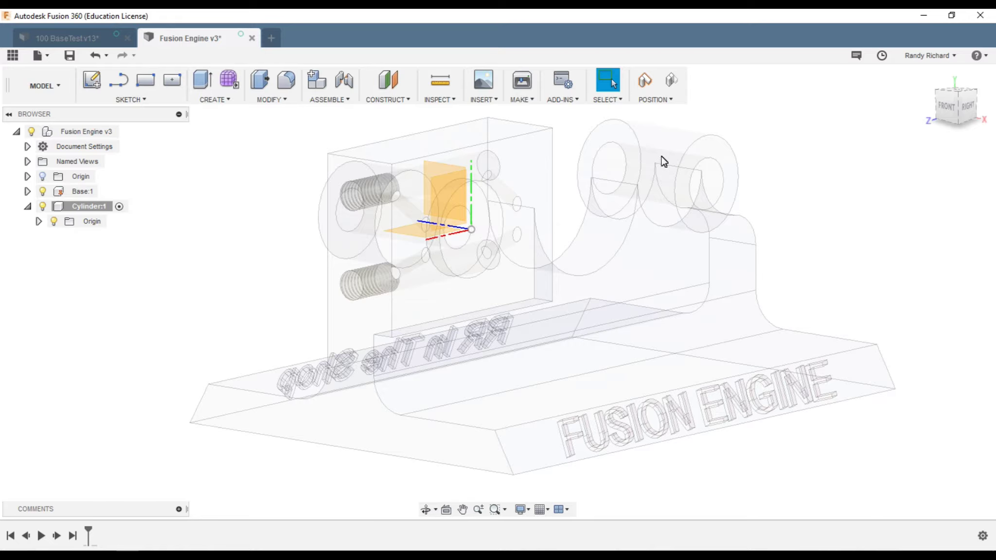
pyautogui.moveTo(960, 108)
pyautogui.mouseDown()
pyautogui.moveTo(15, 104)
pyautogui.moveTo(975, 111)
pyautogui.moveTo(956, 110)
pyautogui.mouseUp()
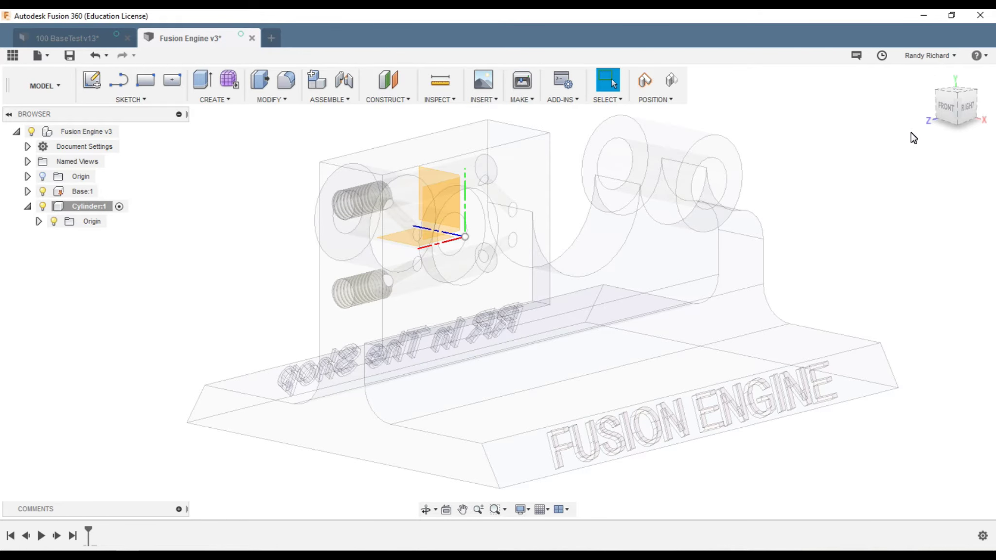
pyautogui.moveTo(948, 114); pyautogui.dragTo(953, 121)
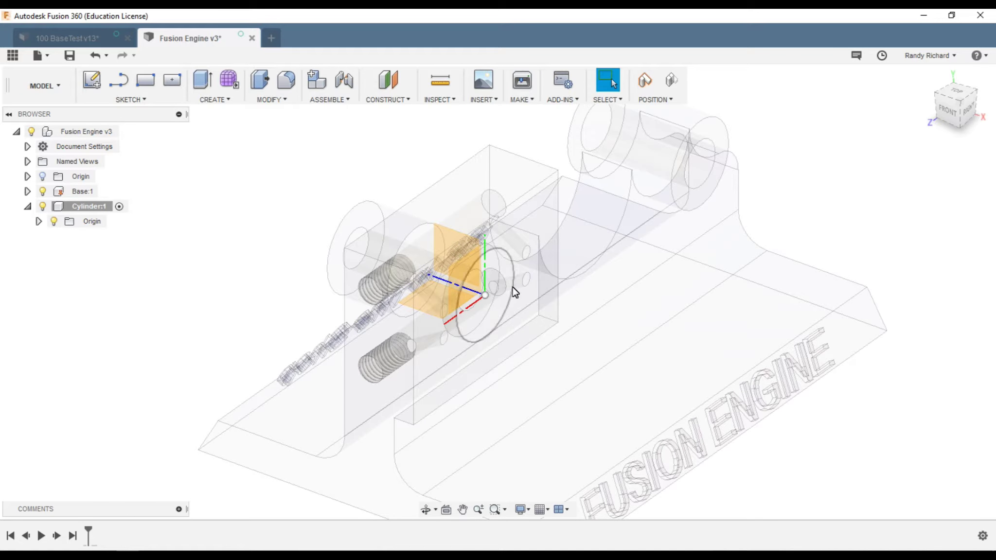
pyautogui.scroll(-2, 486, 294)
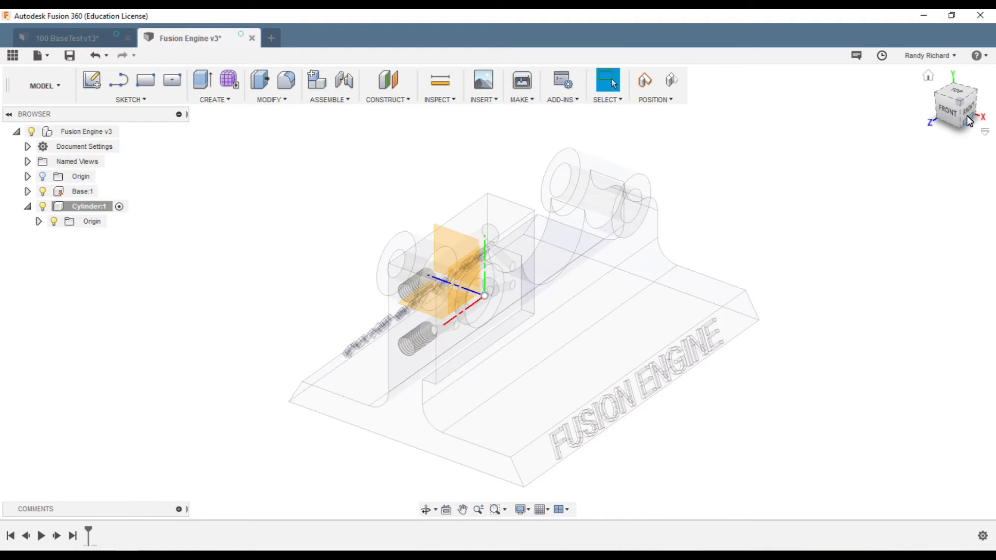
pyautogui.click(945, 99)
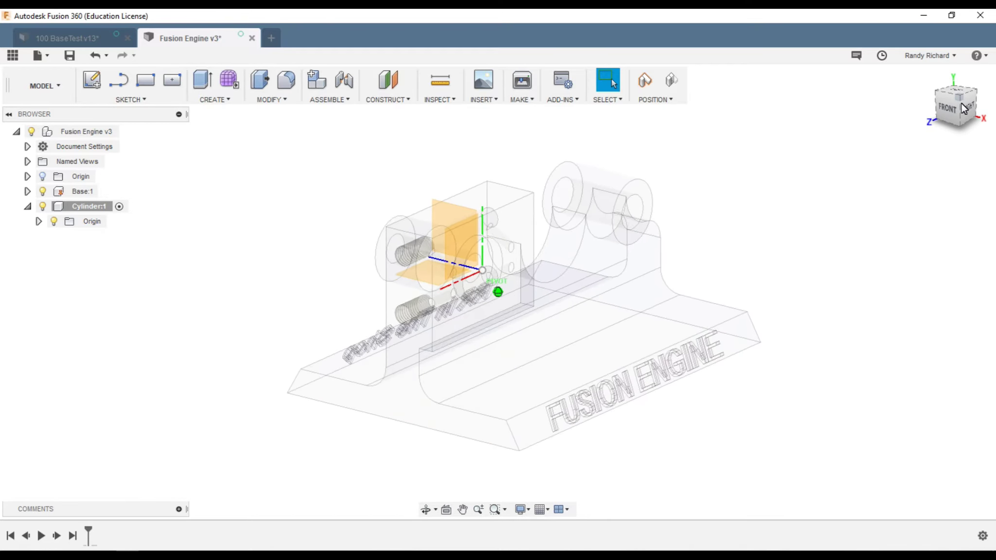
pyautogui.click(966, 108)
pyautogui.click(940, 90)
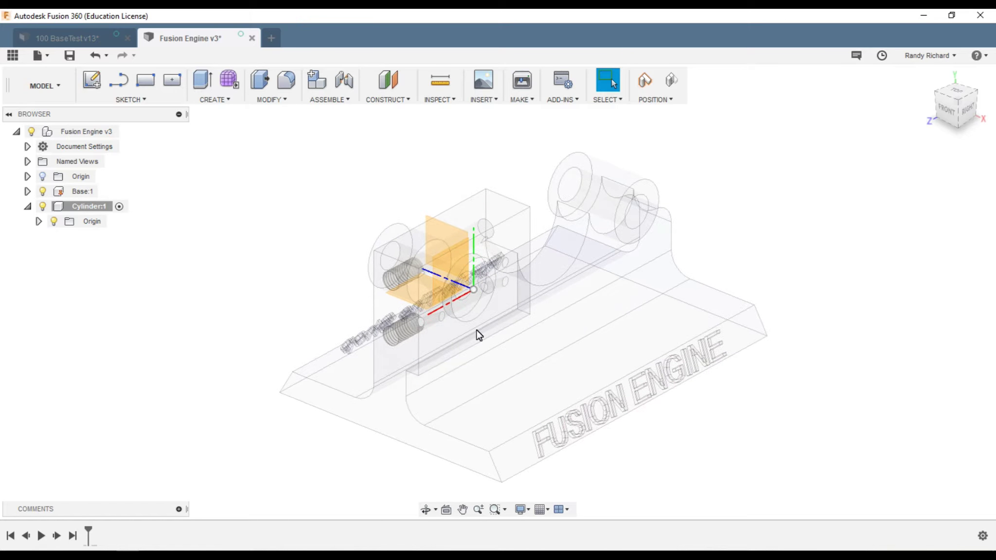
pyautogui.scroll(2, 479, 313)
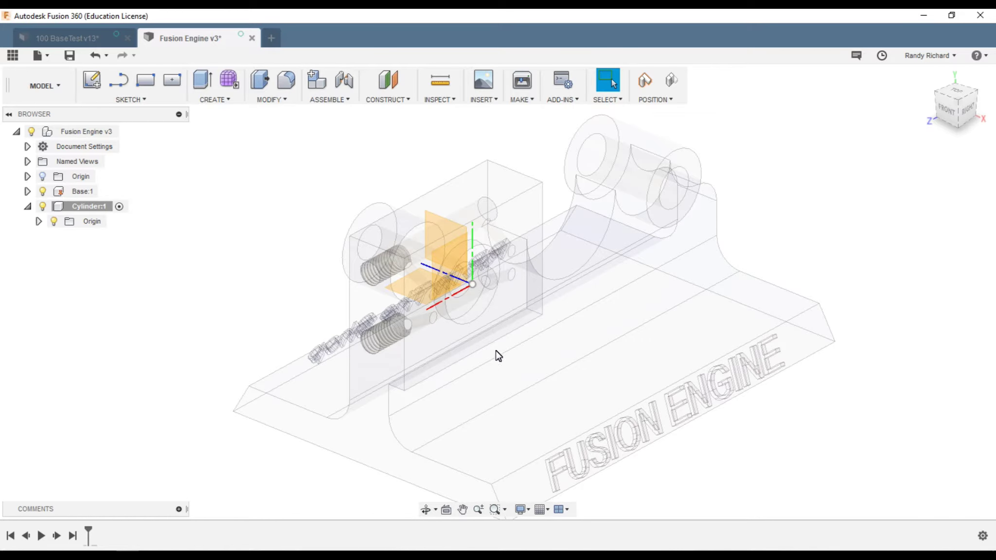
pyautogui.scroll(1, 506, 358)
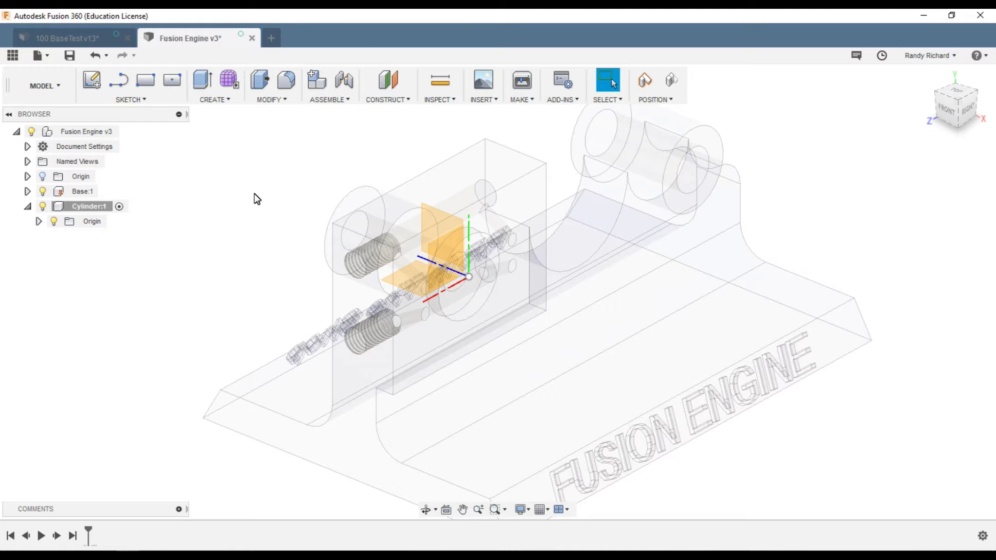
# - Start a sketch on the Cylinder component's YZ origin plane with the base hidden, capturing the moved components' position
pyautogui.press('s')
pyautogui.press('s')
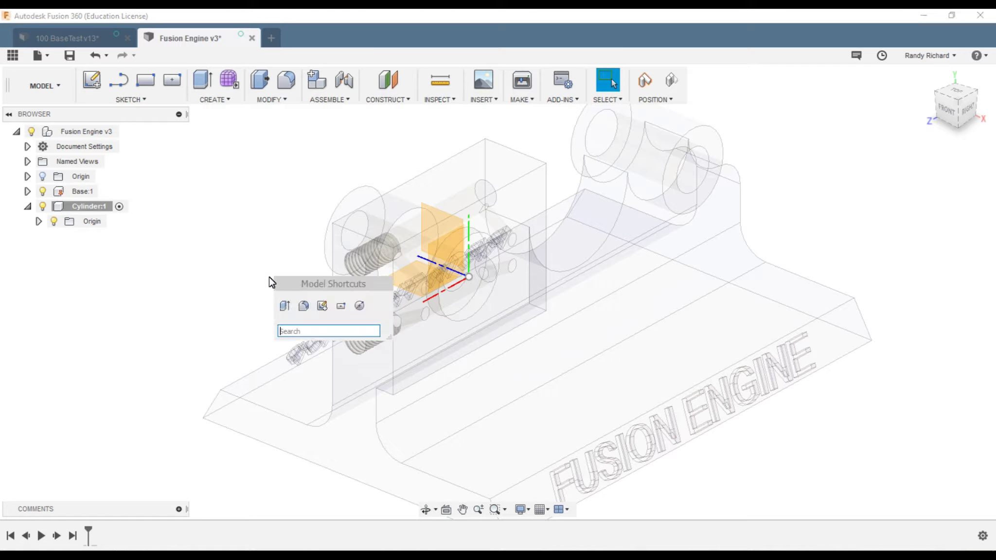
pyautogui.click(322, 307)
pyautogui.click(439, 228)
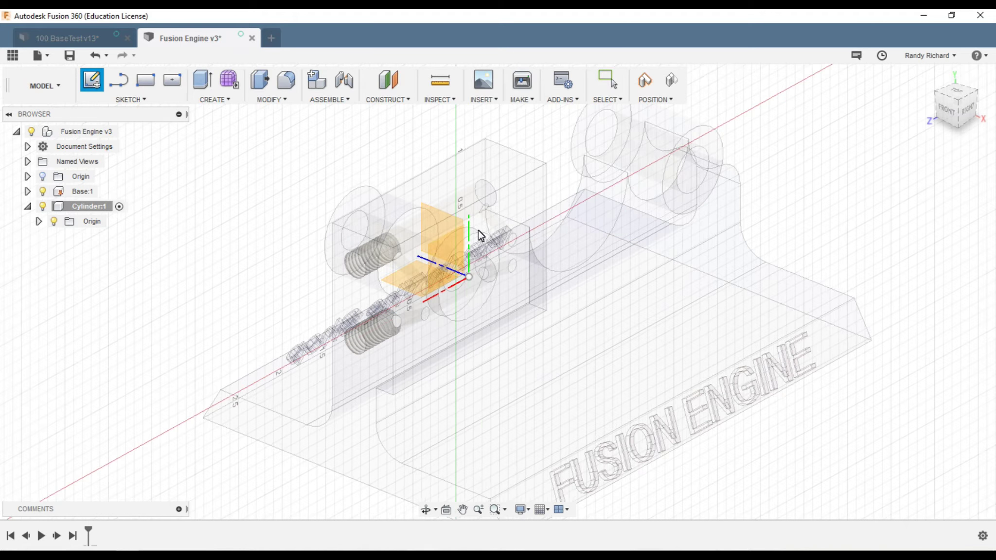
pyautogui.click(452, 225)
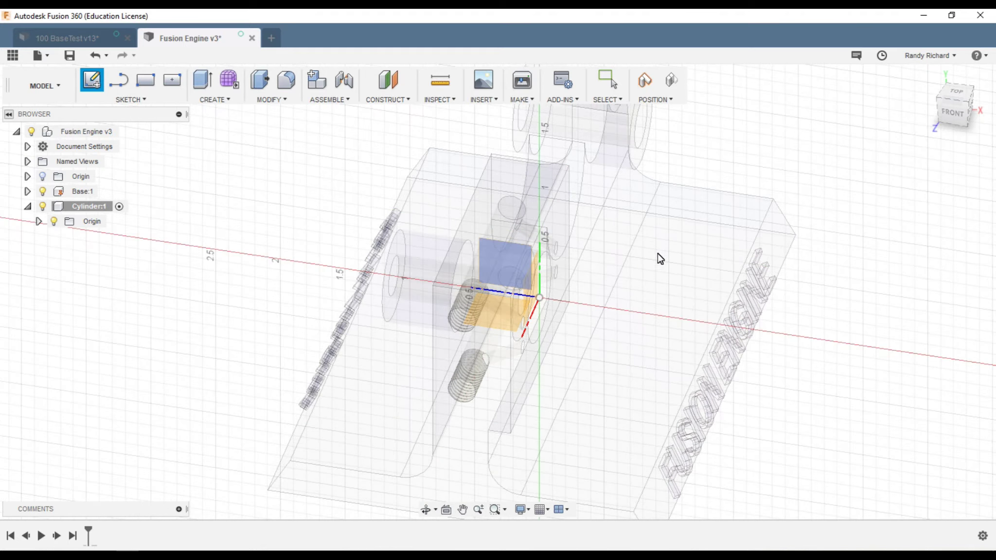
pyautogui.moveTo(951, 119); pyautogui.dragTo(574, 191)
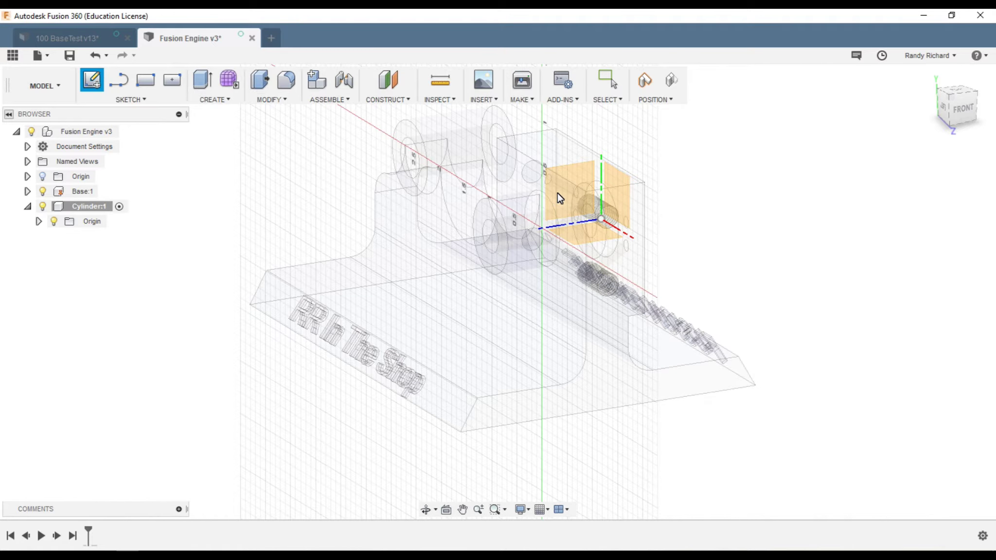
pyautogui.click(42, 191)
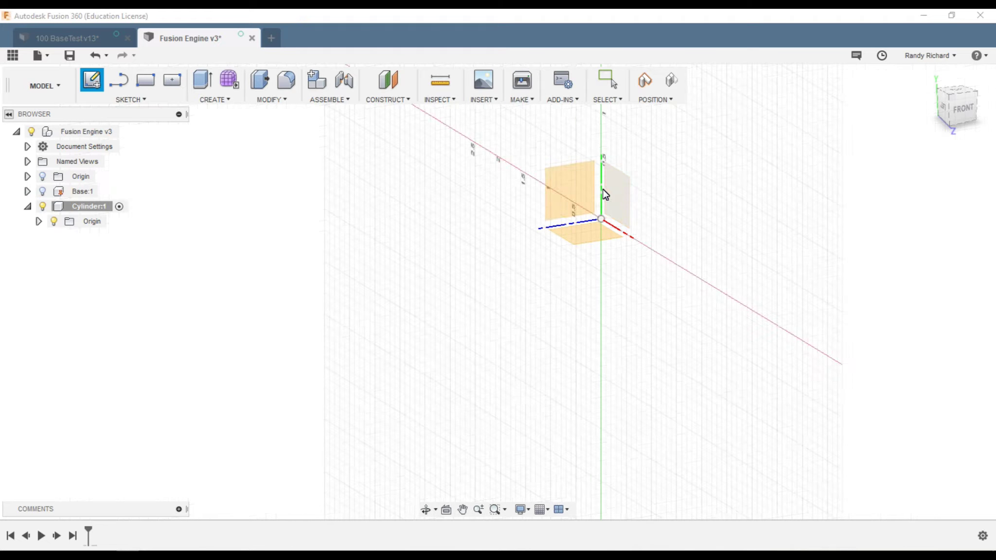
pyautogui.click(574, 189)
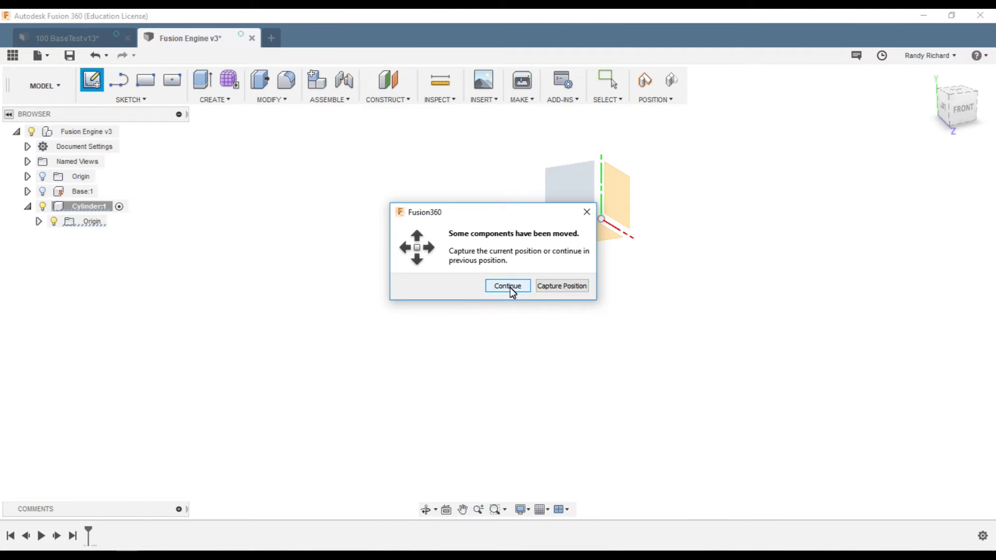
pyautogui.click(554, 286)
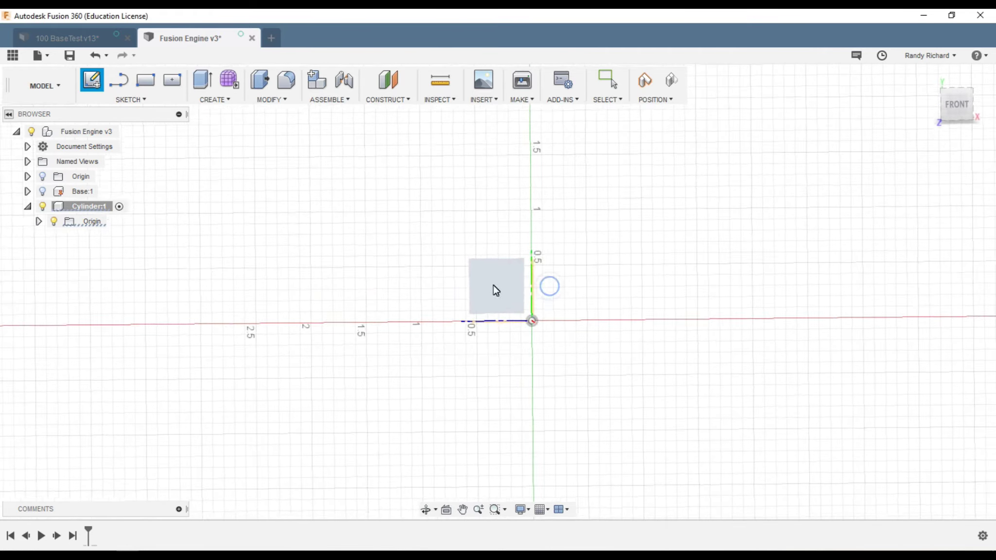
# - Toggle the Cylinder component's visibility off and back on, and show the base again
pyautogui.click(45, 207)
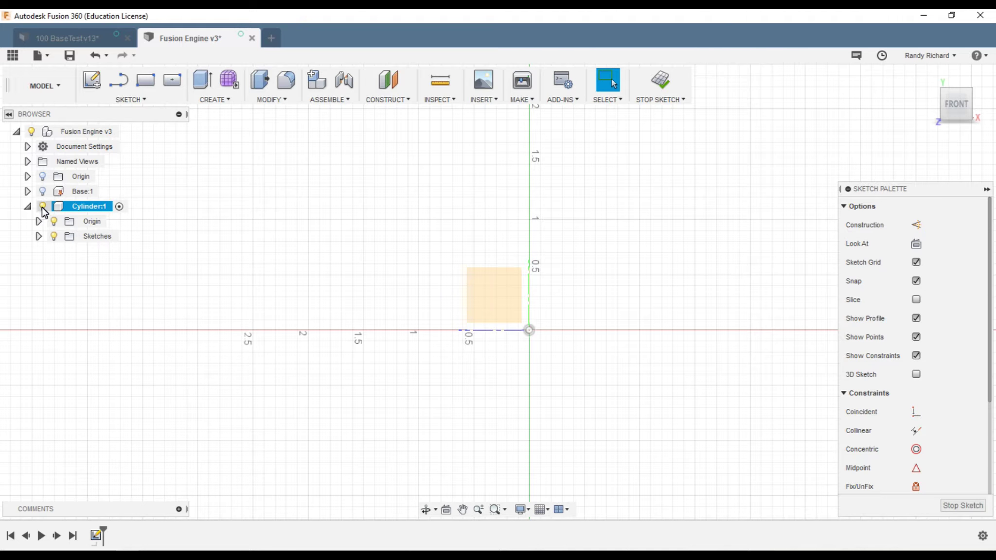
pyautogui.click(43, 208)
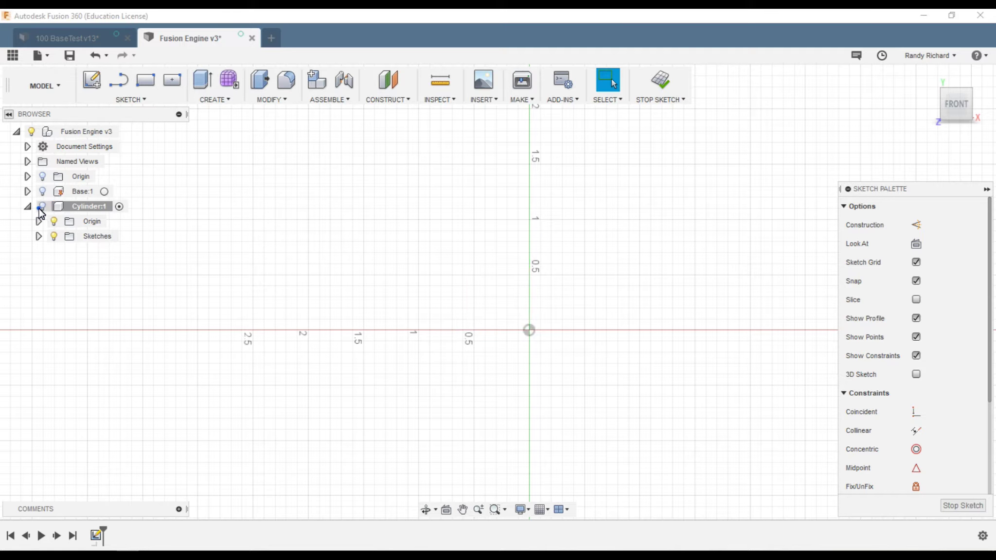
pyautogui.click(42, 206)
pyautogui.click(42, 192)
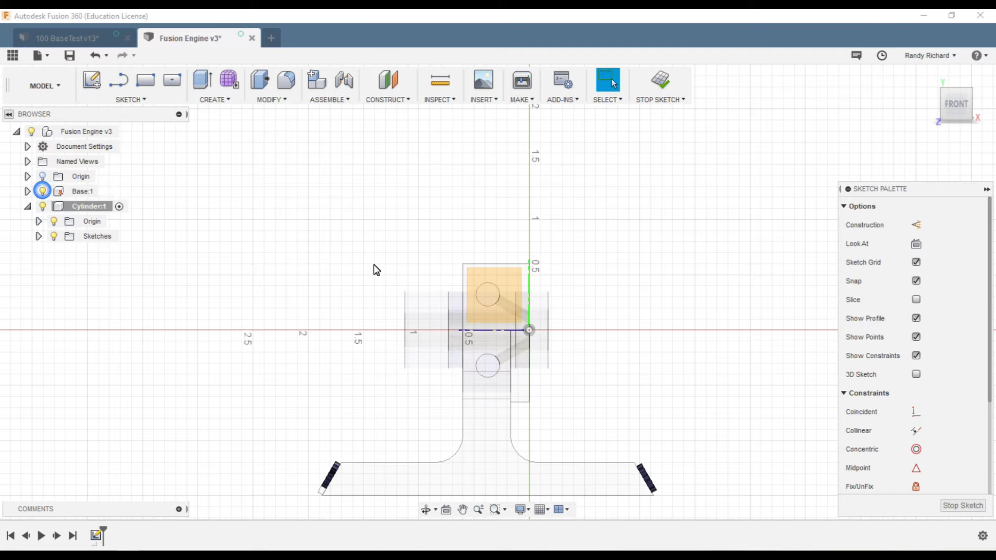
# - Examine the sketch plane against the base from angled views and return to looking straight at the plane
pyautogui.click(970, 105)
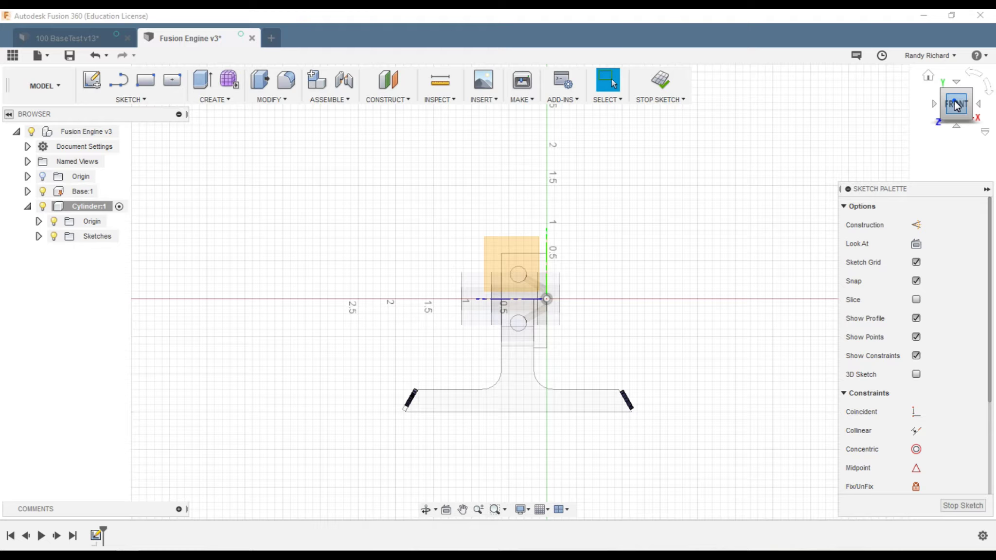
pyautogui.moveTo(956, 106)
pyautogui.mouseDown()
pyautogui.moveTo(978, 100)
pyautogui.moveTo(988, 134)
pyautogui.moveTo(956, 160)
pyautogui.moveTo(786, 214)
pyautogui.moveTo(707, 373)
pyautogui.moveTo(719, 393)
pyautogui.moveTo(710, 396)
pyautogui.moveTo(887, 401)
pyautogui.mouseUp()
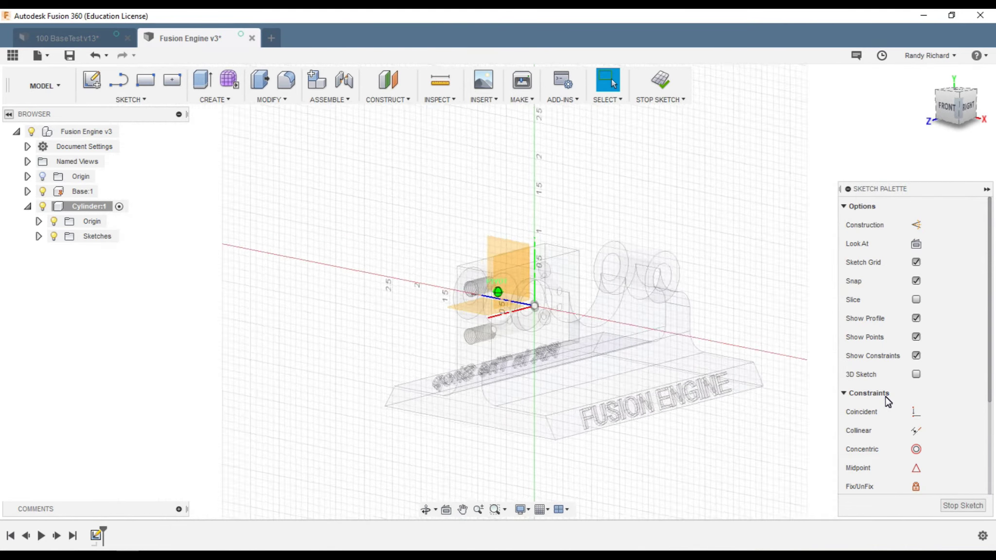
pyautogui.scroll(-3, 358, 292)
pyautogui.click(967, 101)
pyautogui.moveTo(979, 102); pyautogui.dragTo(962, 92)
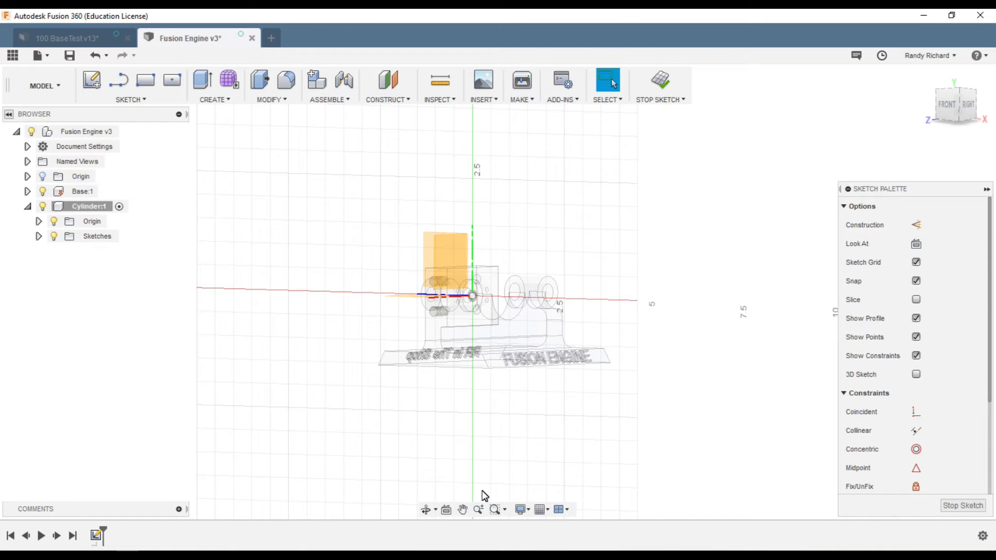
pyautogui.click(445, 511)
pyautogui.click(445, 510)
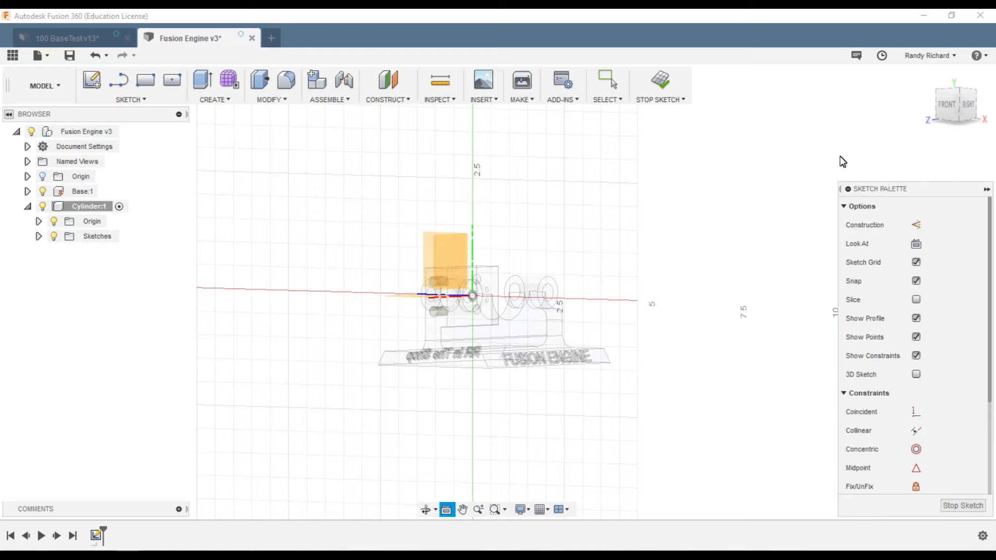
pyautogui.click(941, 103)
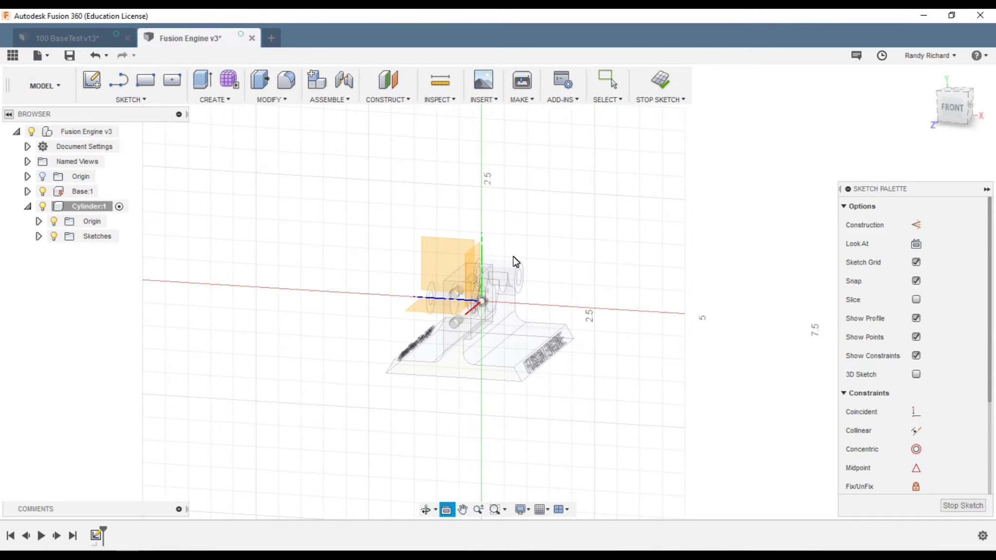
pyautogui.click(445, 260)
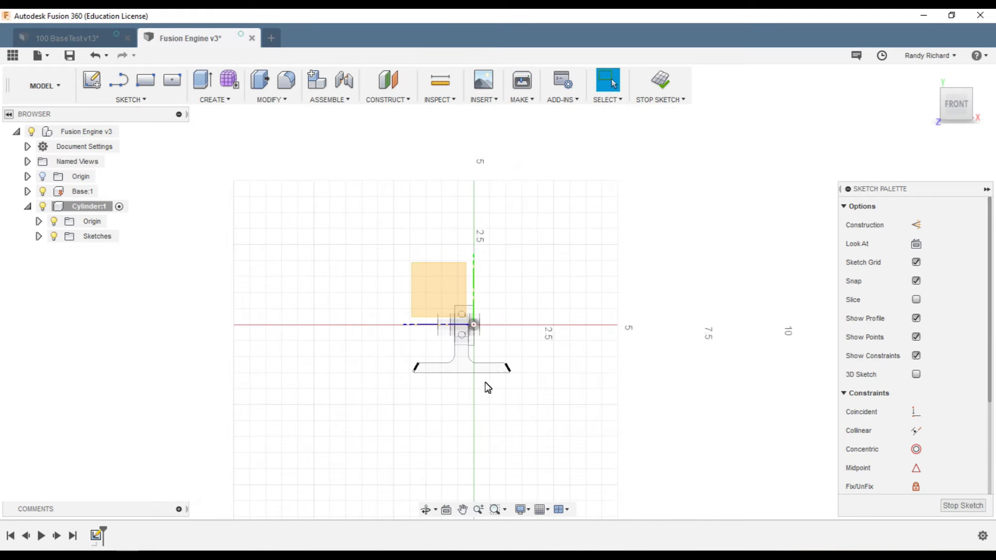
# - Sketch a 0.75 in diameter circle centred on the horizontal axis, beside the base's upright block on the side away from its threaded holes
pyautogui.scroll(5, 471, 320)
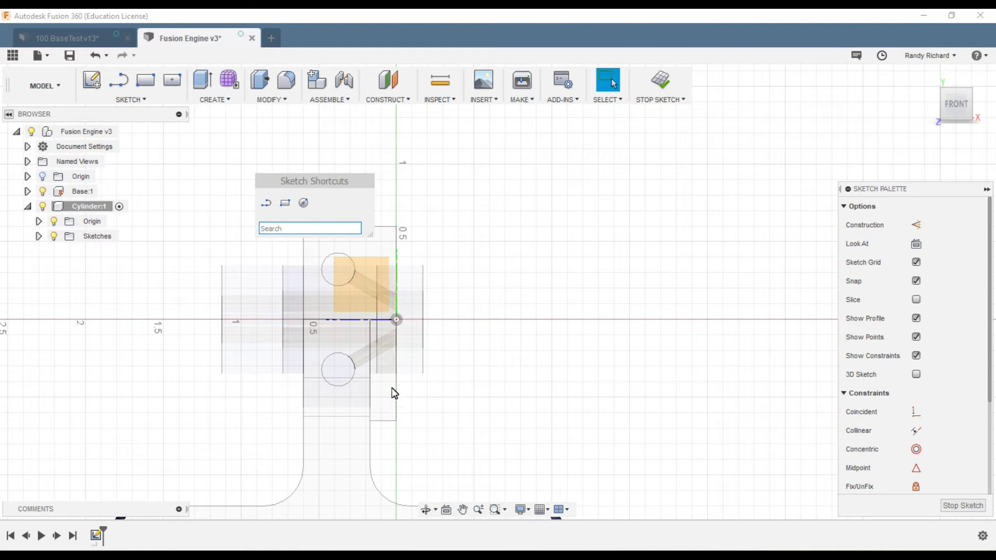
pyautogui.click(302, 203)
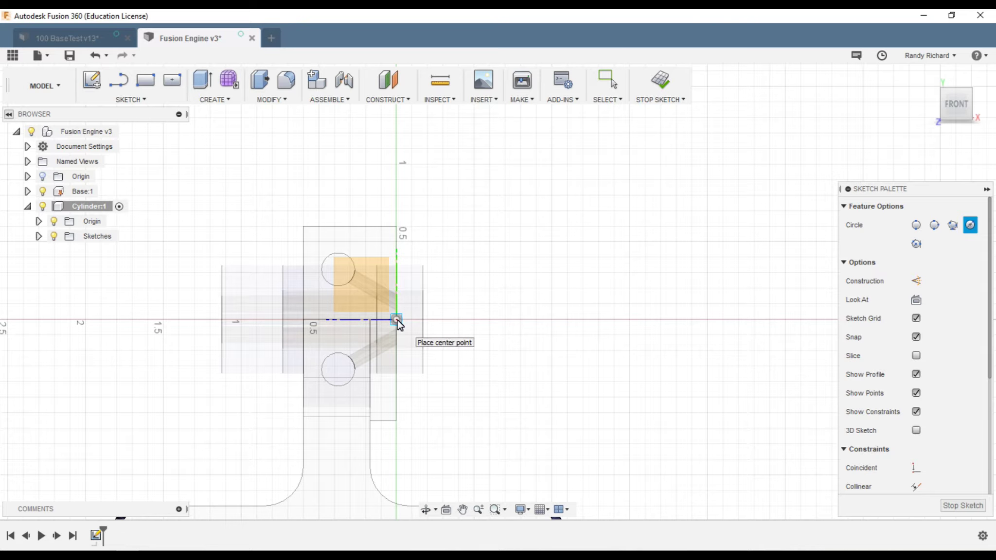
pyautogui.click(490, 319)
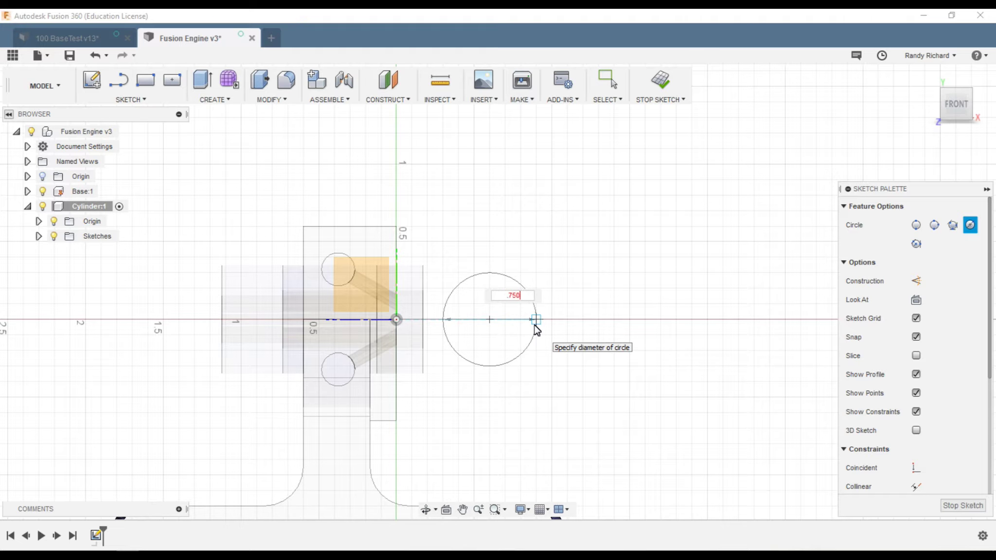
pyautogui.press('Tab')
pyautogui.press('Return')
pyautogui.press('Escape')
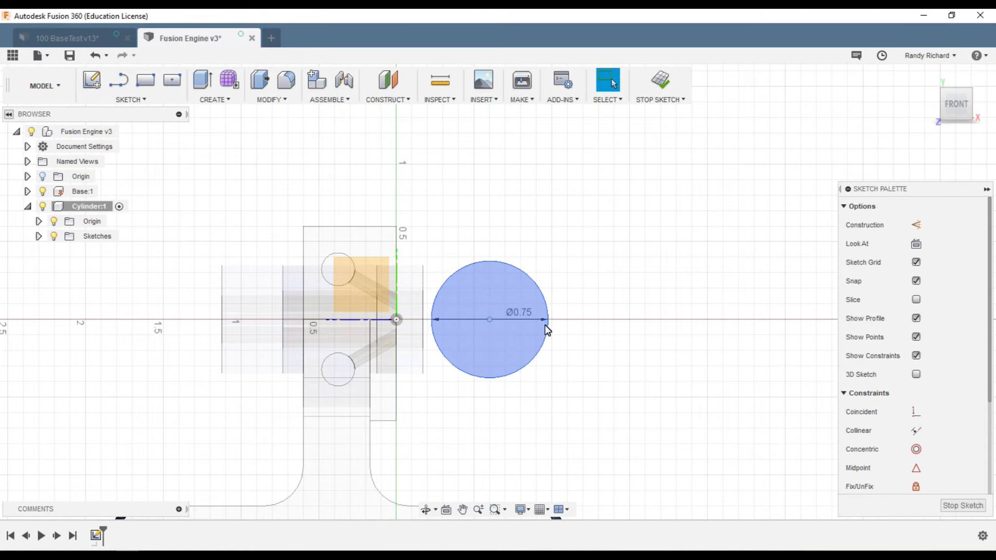
# - Dimension the circle's centre 0.8 in from the vertical face edge of the base's upright block
pyautogui.press('d')
pyautogui.click(397, 346)
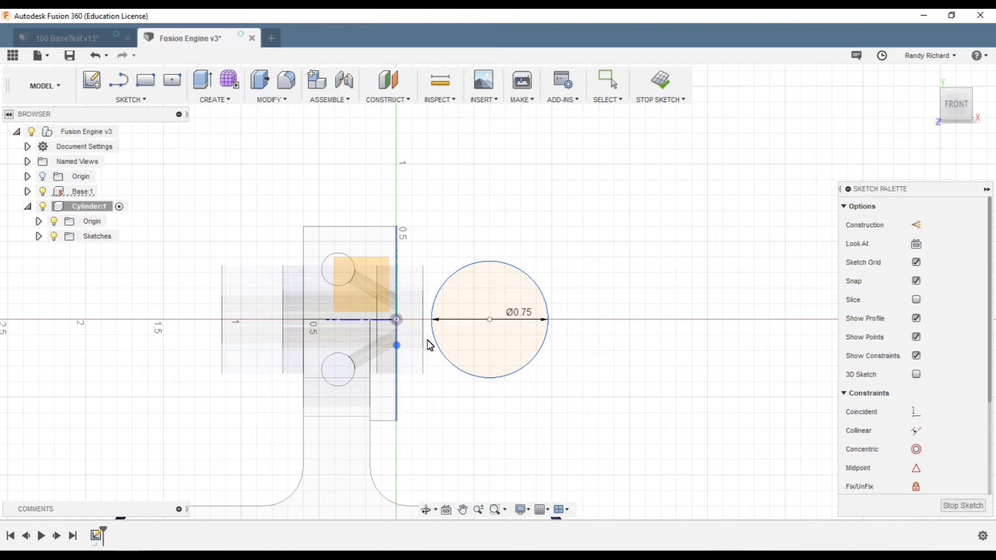
pyautogui.click(489, 320)
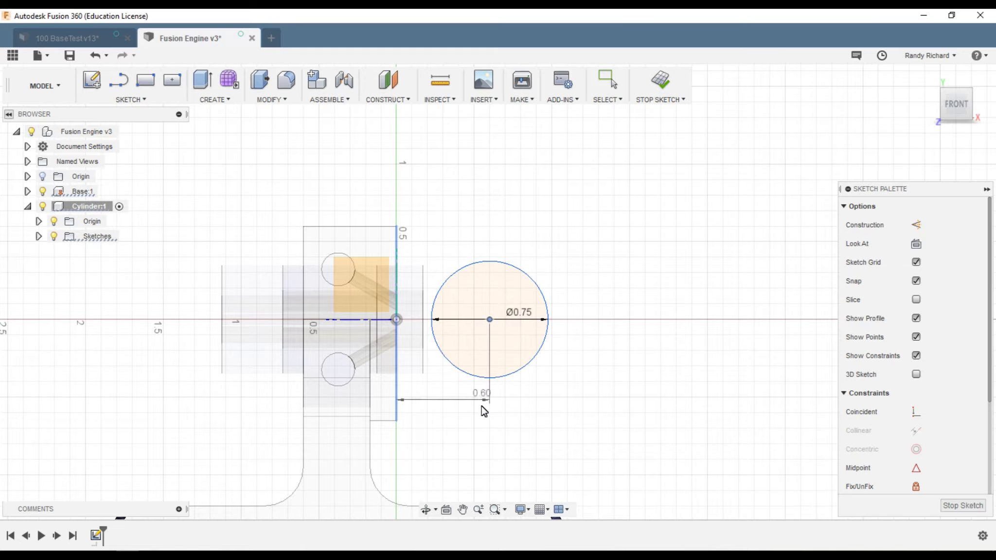
pyautogui.click(455, 169)
pyautogui.write('.8')
pyautogui.press('Return')
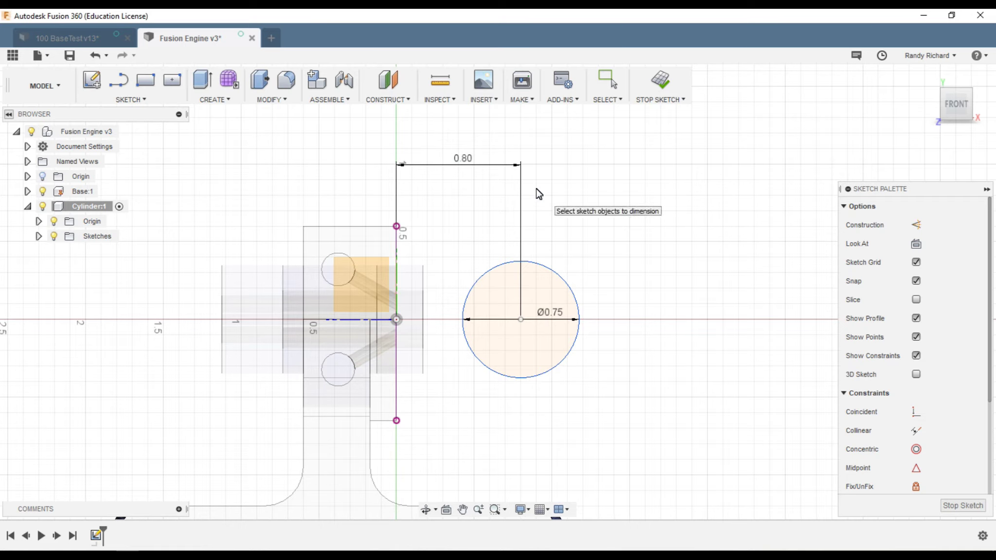
pyautogui.click(581, 199)
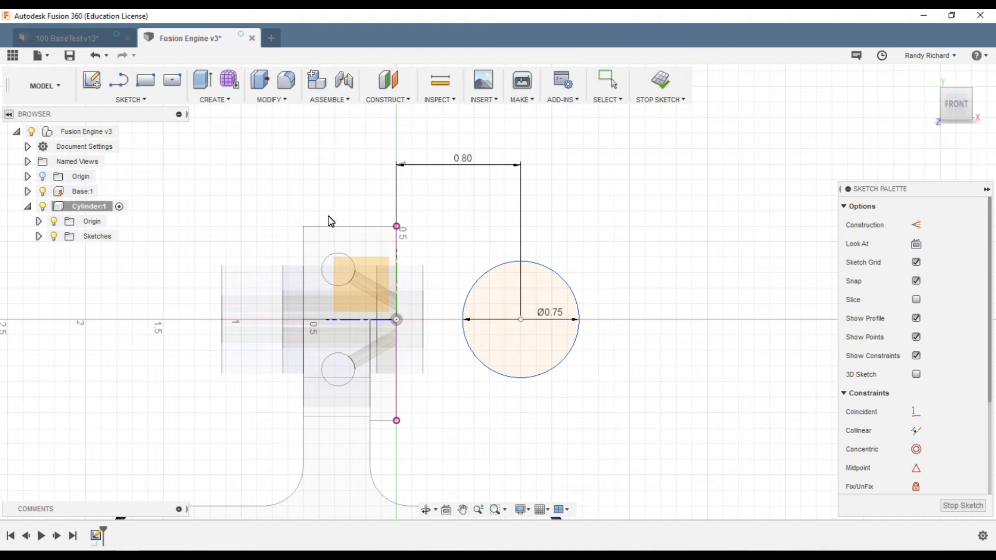
# - Sketch a 1.375 in diameter circle concentric with the 0.75 in circle
pyautogui.press('s')
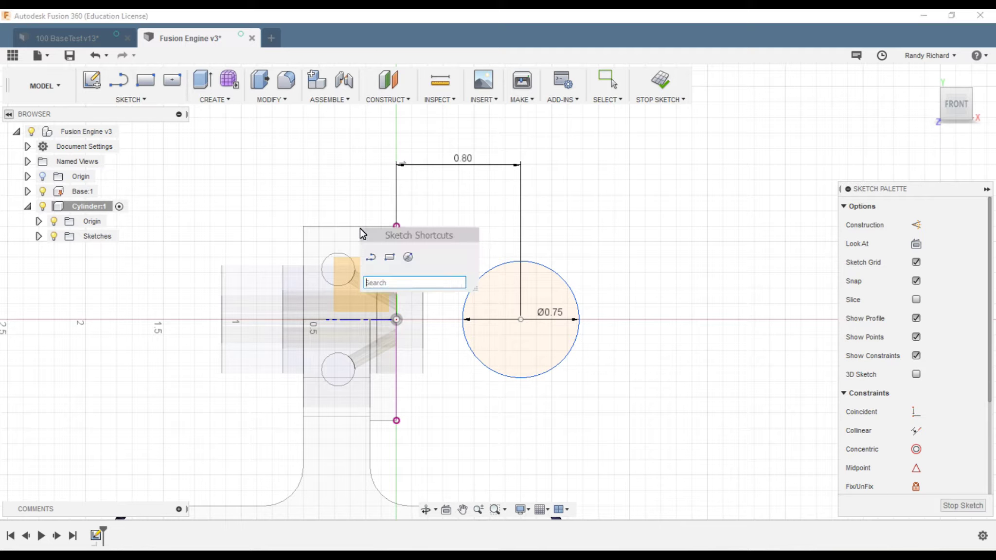
pyautogui.click(407, 258)
pyautogui.click(519, 320)
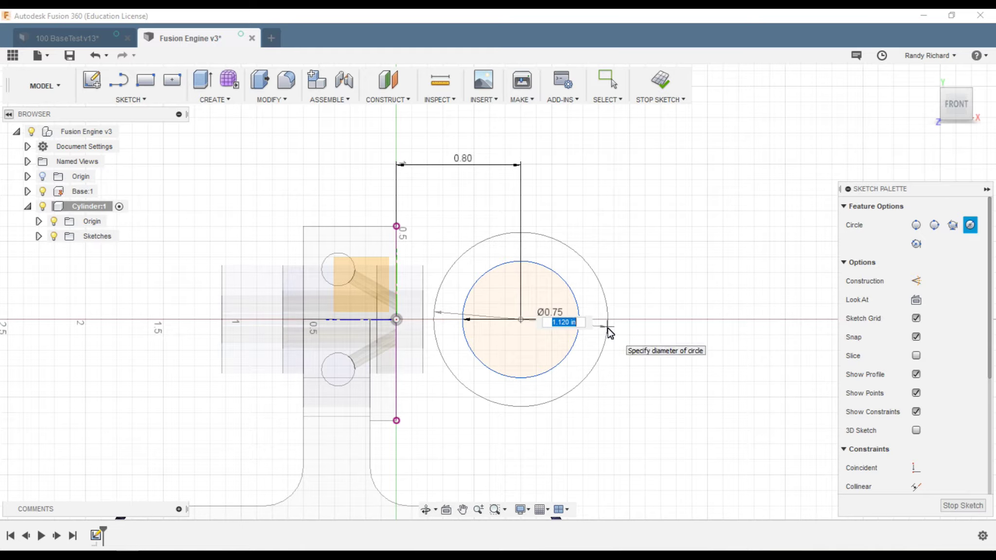
pyautogui.write('1.7')
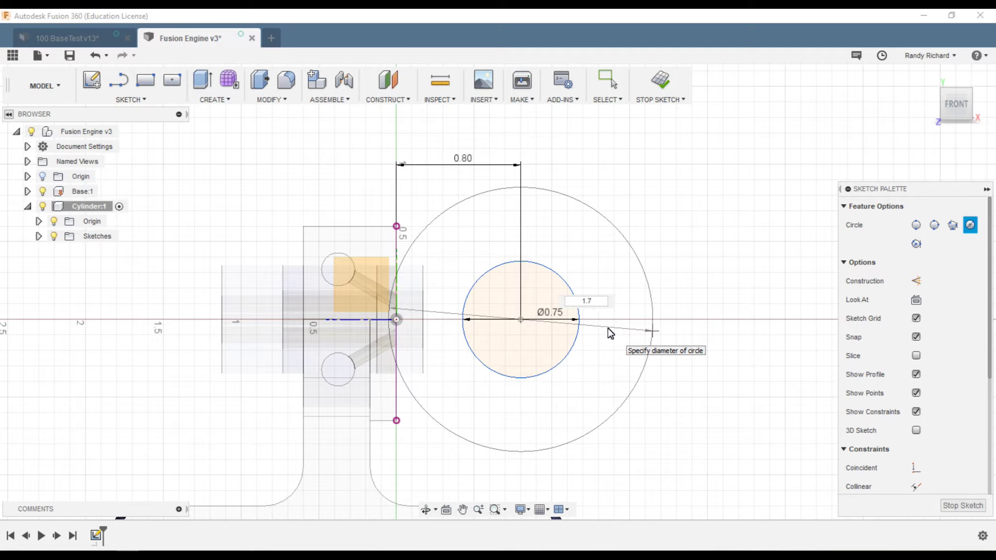
pyautogui.write('375')
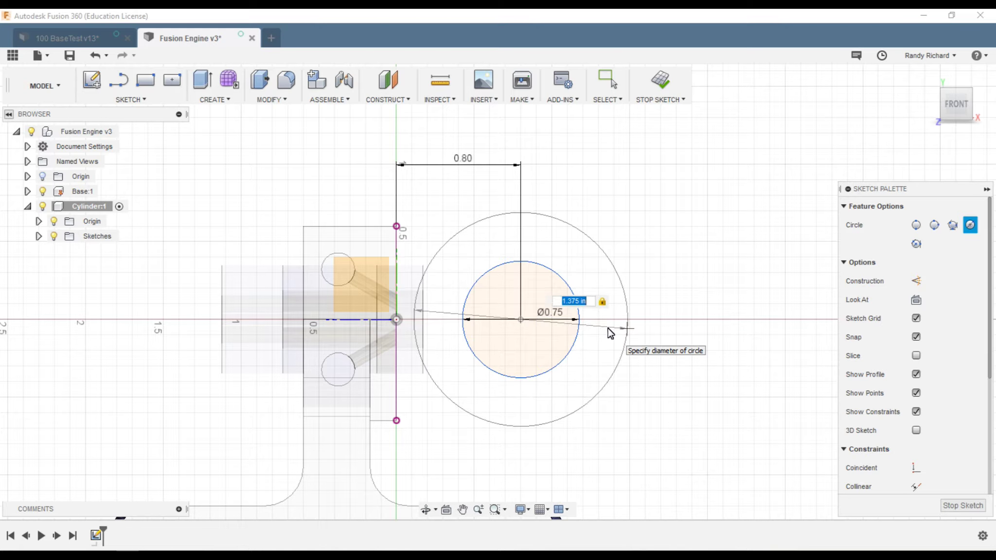
pyautogui.press('Return')
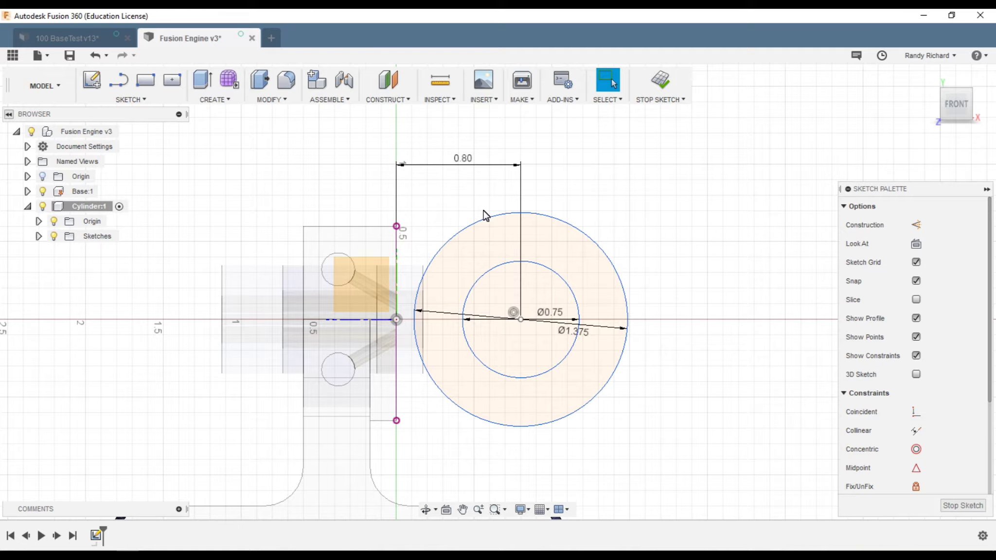
# - Draw a vertical line about 1 in long on the upright block's face edge, extending equally above and below the origin
pyautogui.press('l')
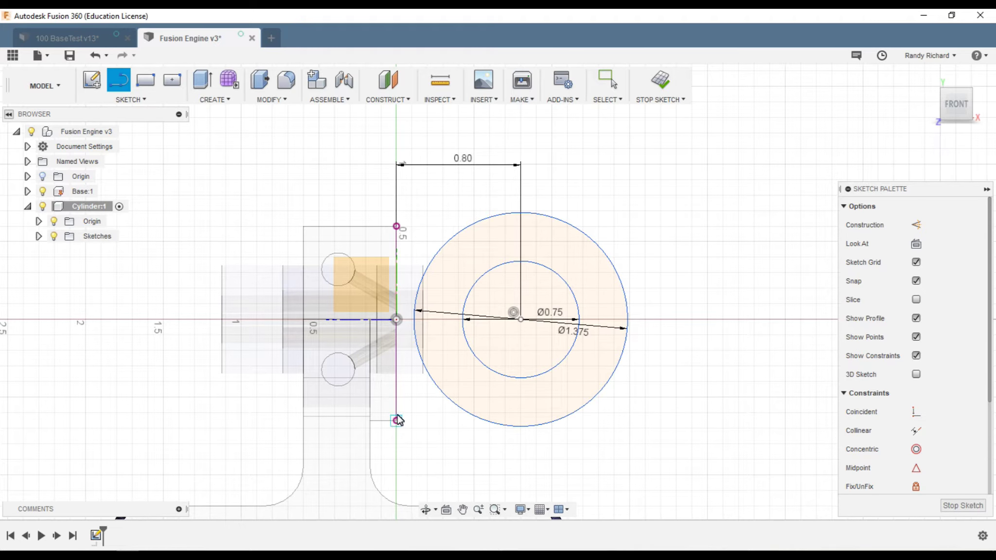
pyautogui.click(397, 242)
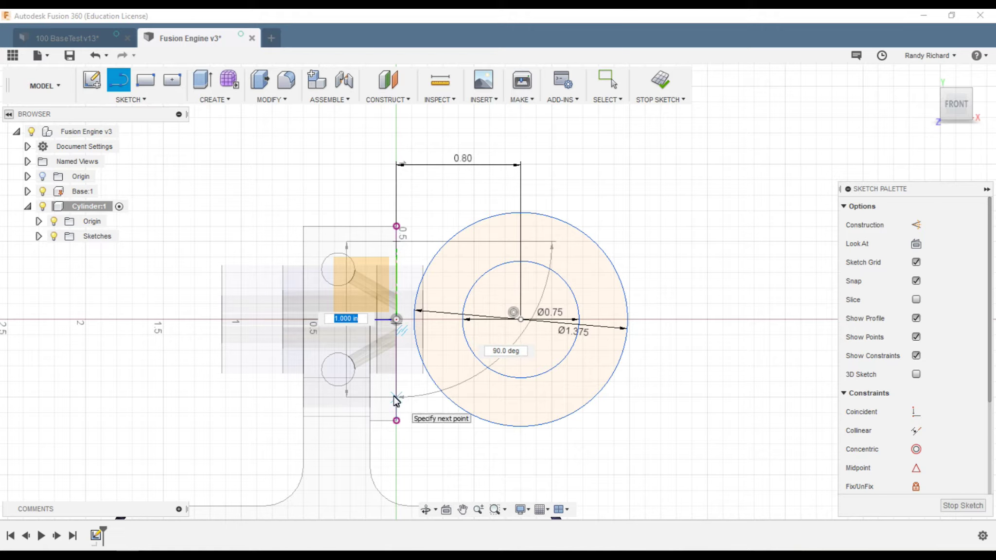
pyautogui.doubleClick(396, 399)
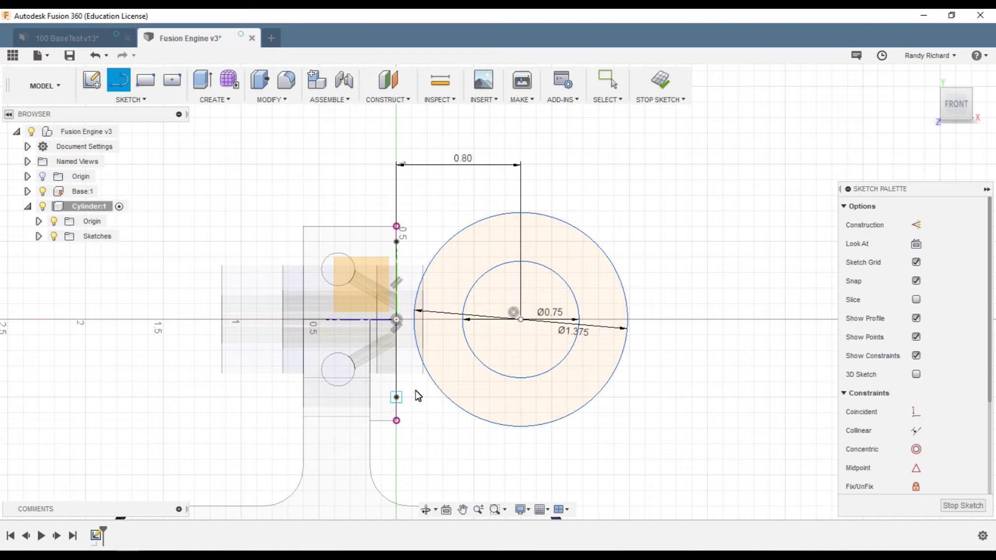
# - Connect both ends of the vertical line to the outer circle with horizontal lines, enclosing the port-side profile
pyautogui.click(396, 398)
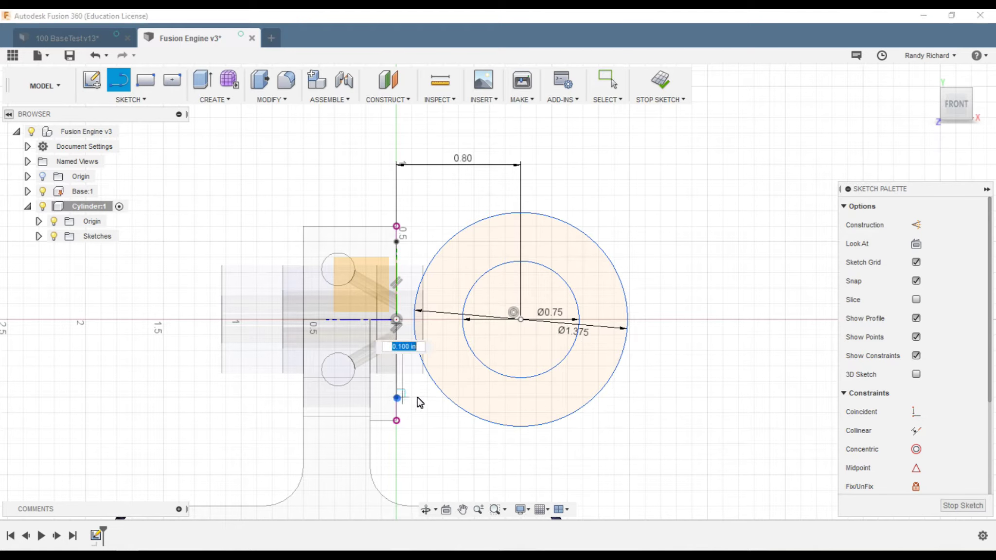
pyautogui.doubleClick(447, 397)
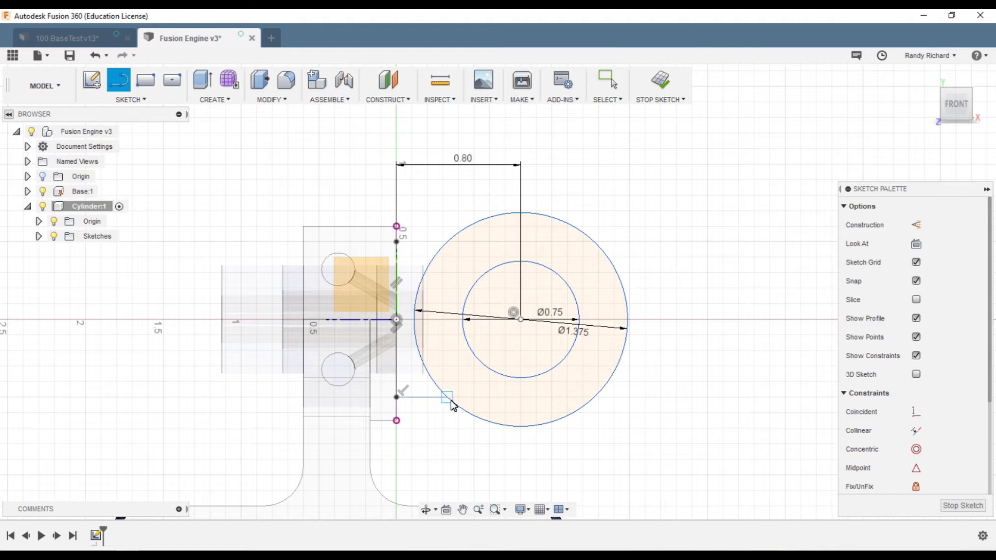
pyautogui.click(450, 399)
pyautogui.press('Escape')
pyautogui.press('l')
pyautogui.click(397, 240)
pyautogui.click(448, 241)
pyautogui.press('Escape')
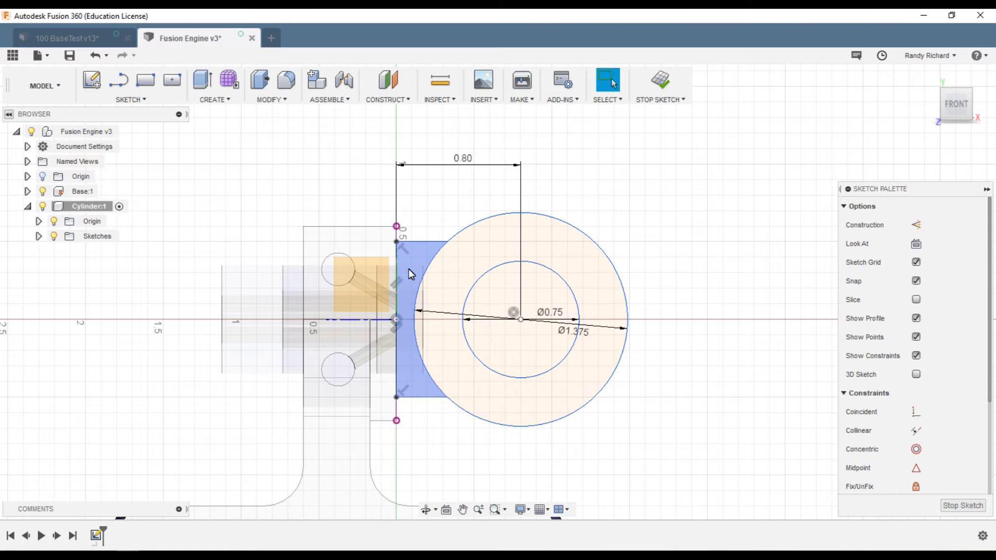
# - Trim away the arc of the 1.375 in circle between the two horizontal lines and finish the sketch
pyautogui.press('t')
pyautogui.click(444, 255)
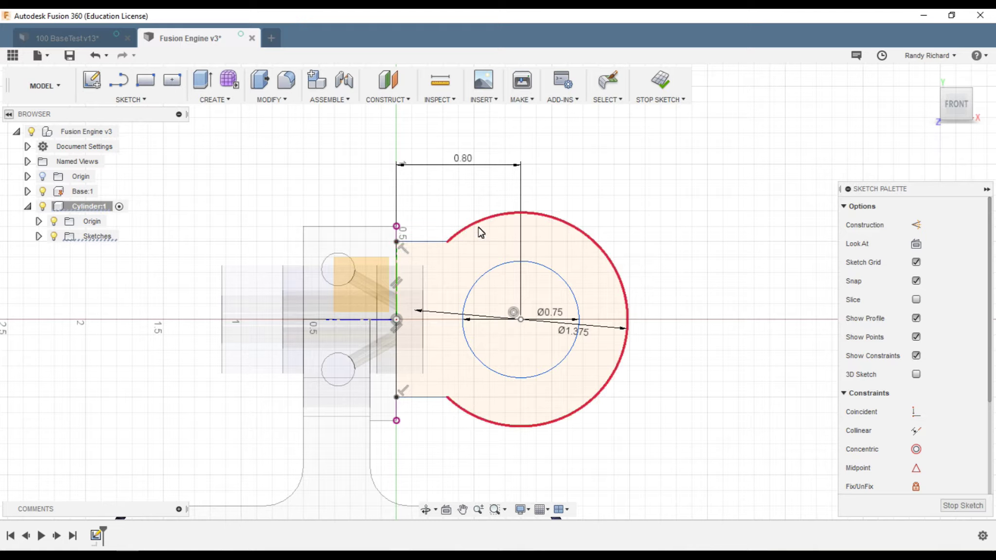
pyautogui.click(398, 251)
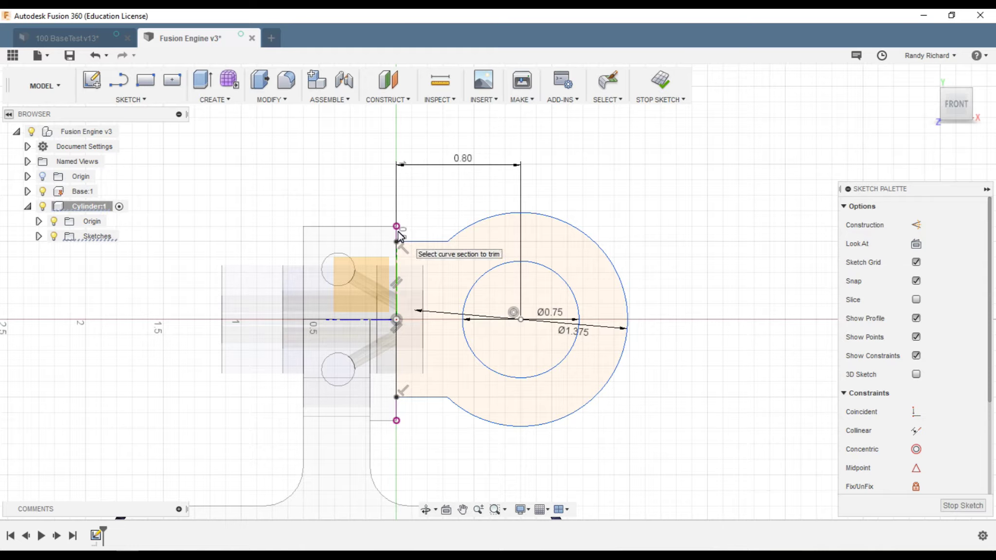
pyautogui.moveTo(956, 106); pyautogui.dragTo(905, 127)
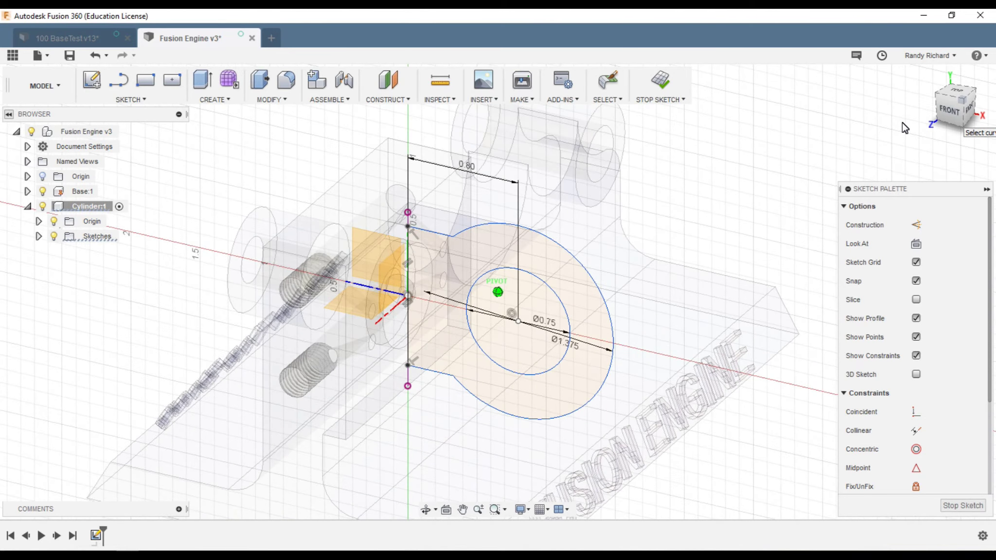
pyautogui.click(662, 83)
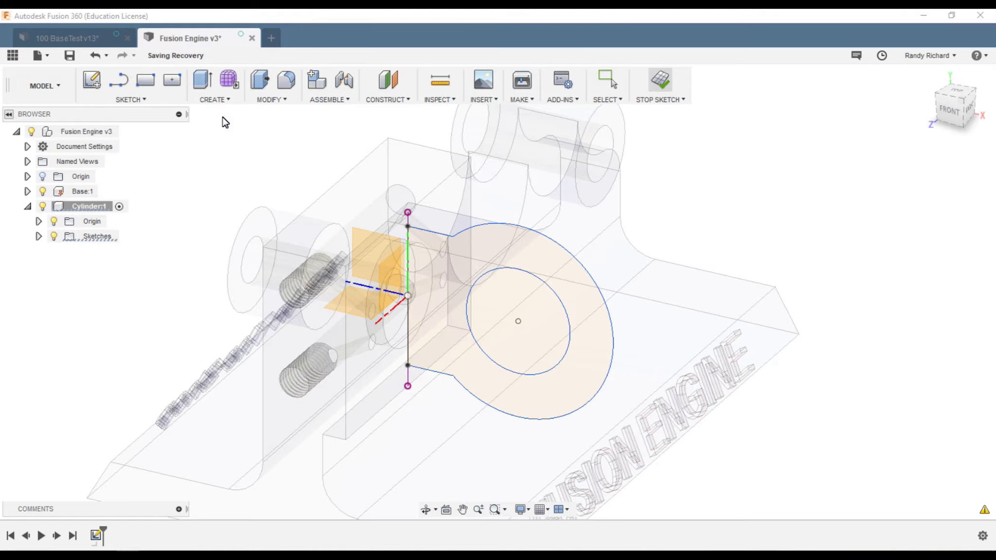
# - Extrude the ring-and-port-block profile symmetrically as a new body, with a whole-length distance of 0.85 in
pyautogui.press('e')
pyautogui.click(463, 255)
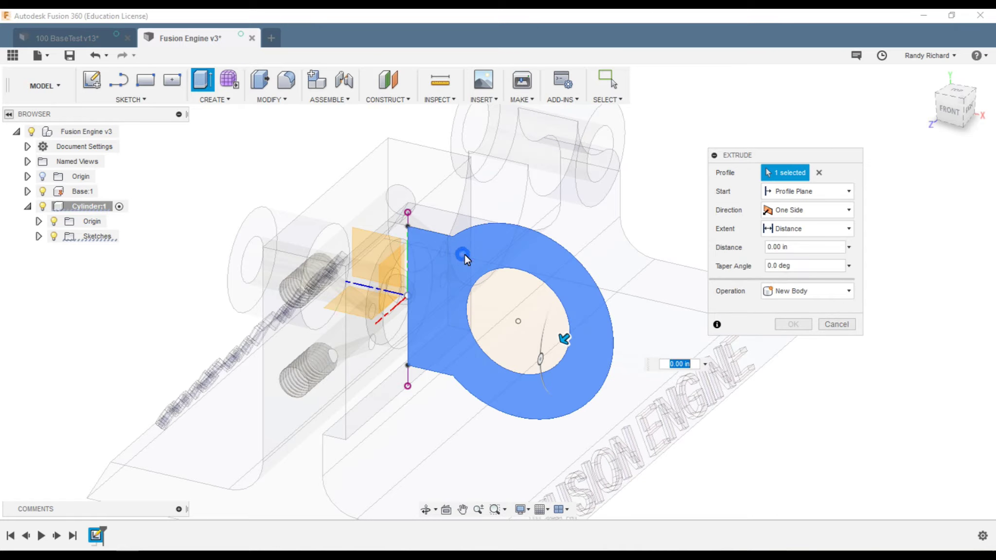
pyautogui.click(822, 210)
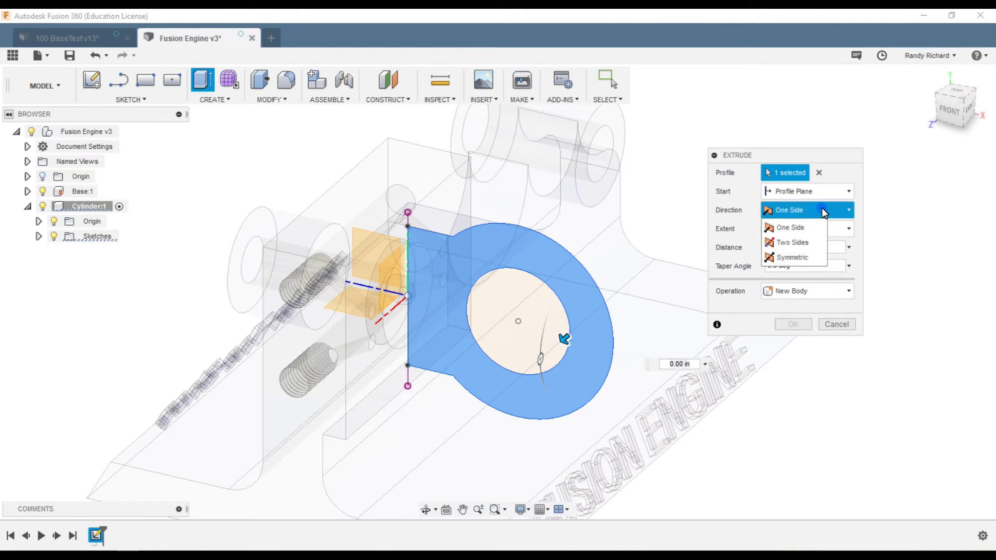
pyautogui.click(802, 258)
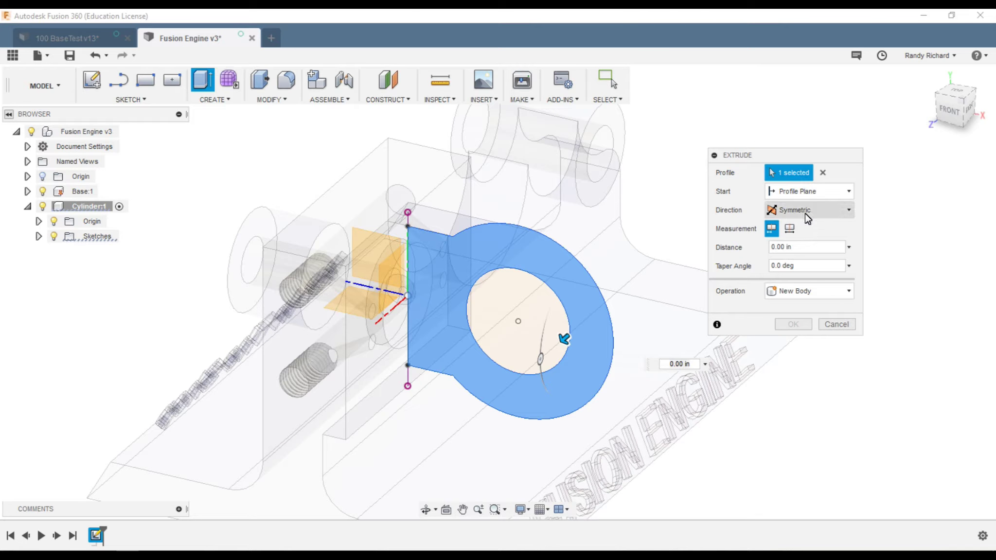
pyautogui.click(777, 248)
pyautogui.doubleClick(778, 248)
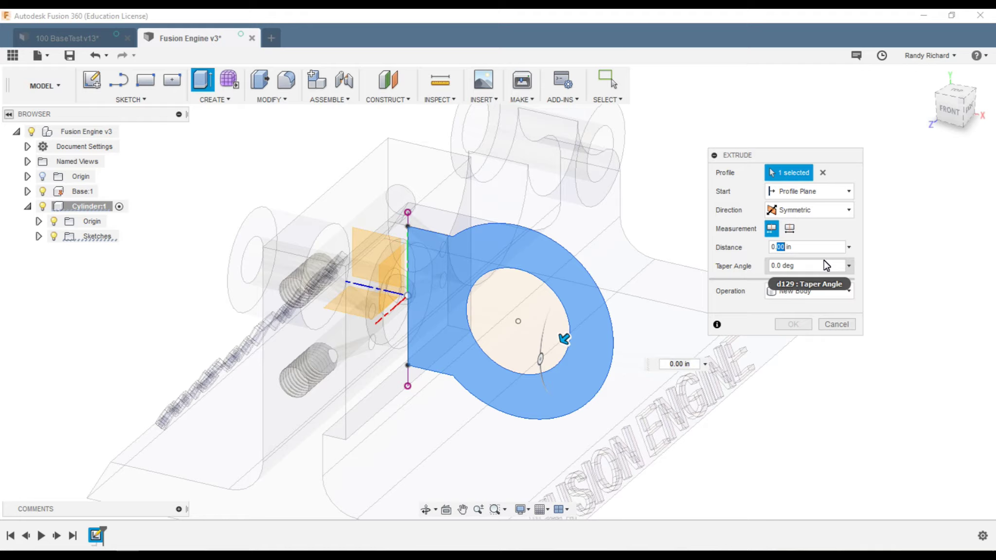
pyautogui.click(791, 228)
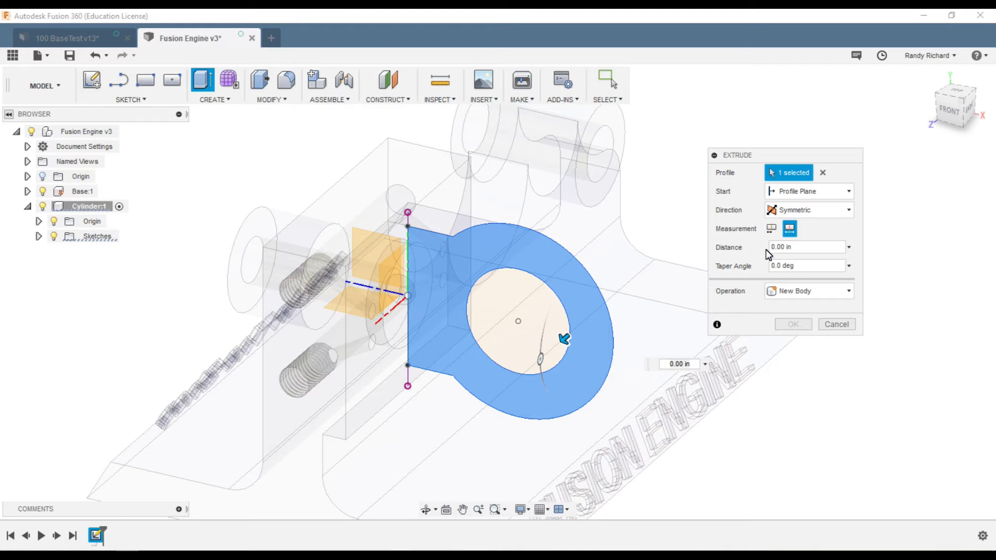
pyautogui.doubleClick(780, 247)
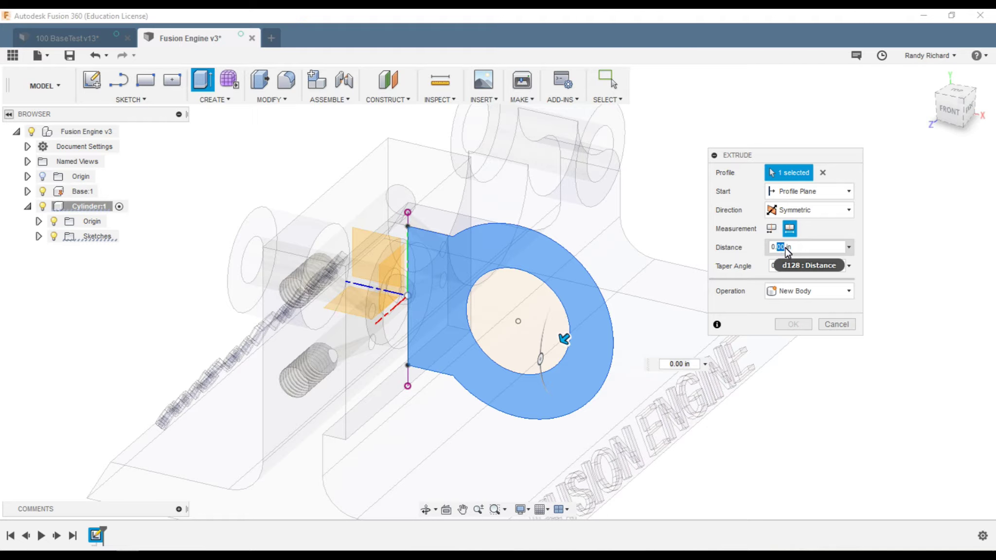
pyautogui.write('85')
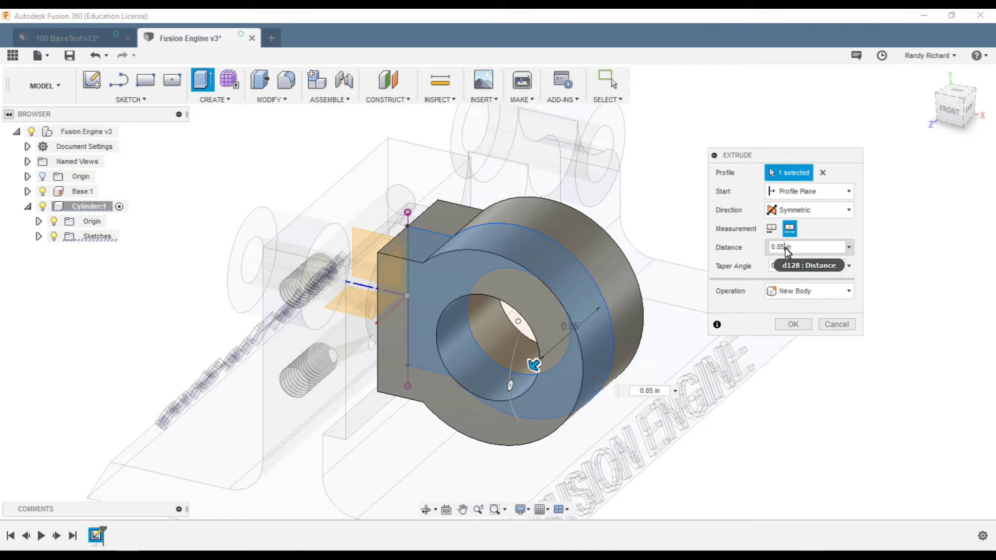
pyautogui.press('Return')
pyautogui.scroll(-1, 535, 311)
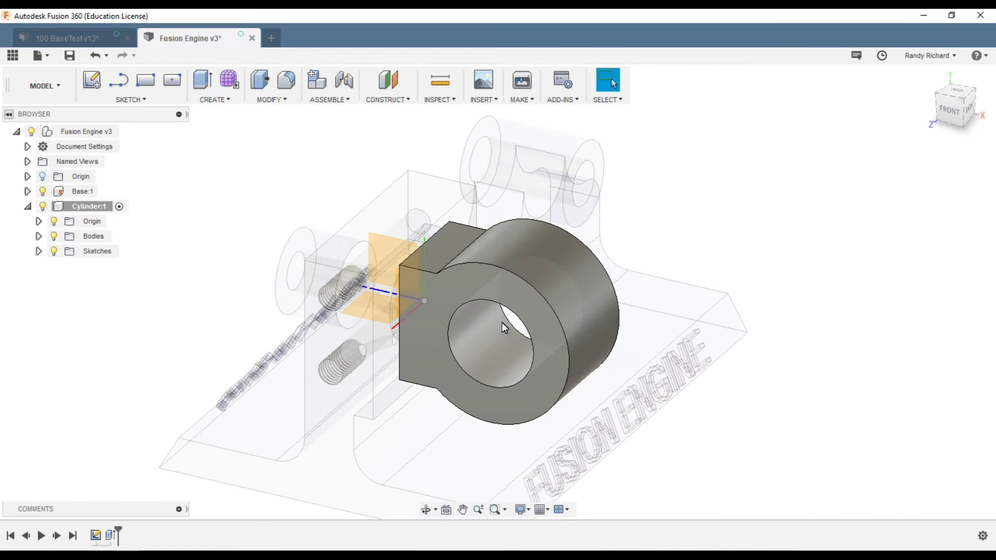
pyautogui.scroll(1, 546, 378)
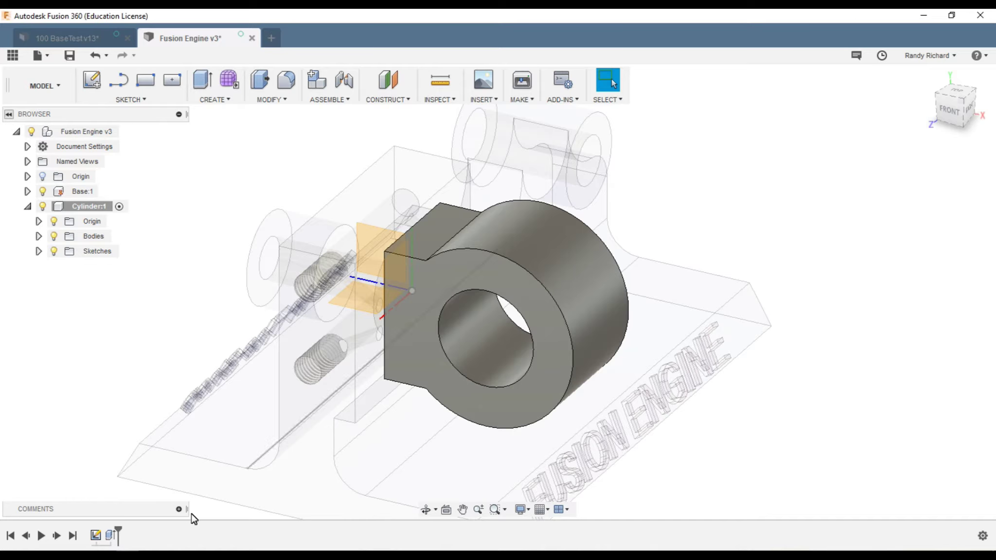
# - Edit the cylinder extrusion so its symmetric 0.85 in distance is measured as half length on each side
pyautogui.rightClick(112, 536)
pyautogui.click(145, 411)
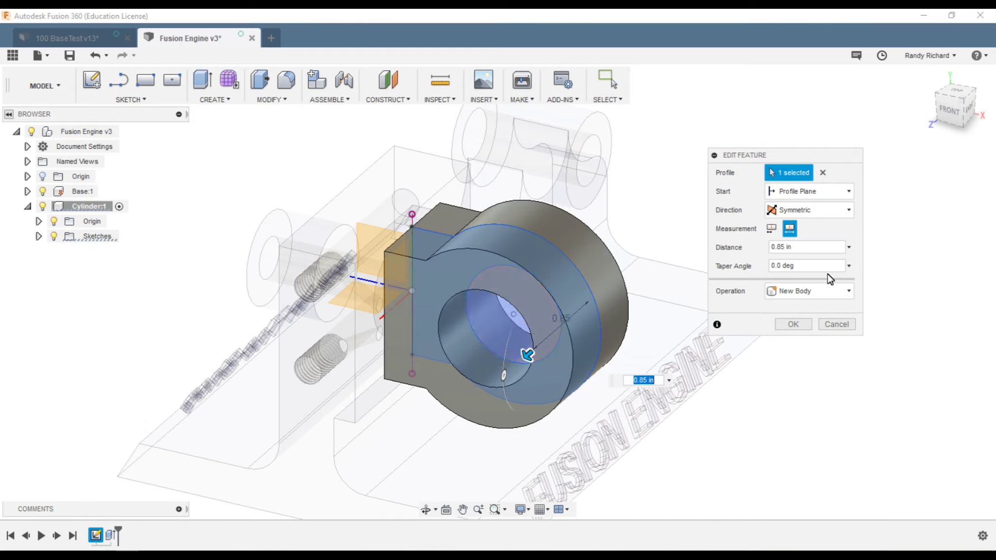
pyautogui.click(773, 230)
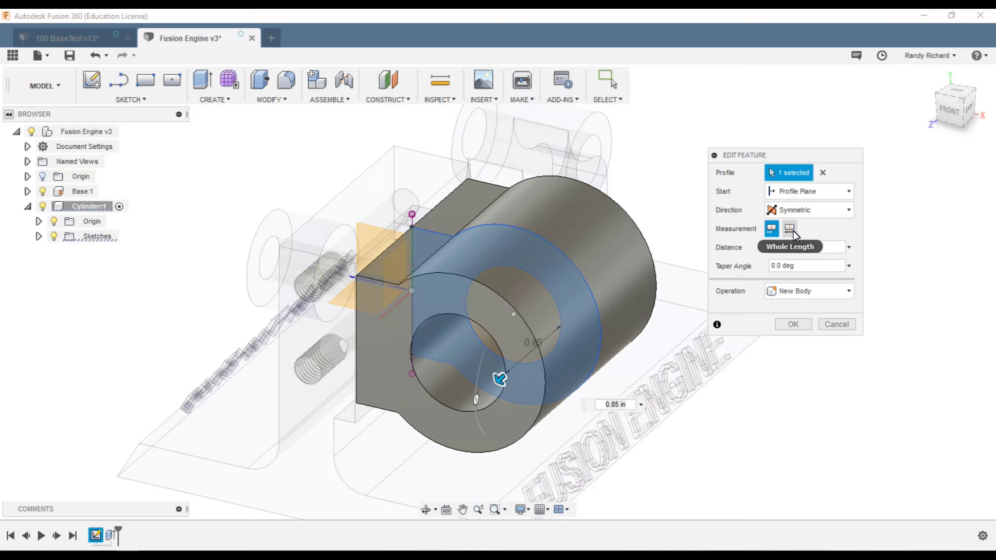
pyautogui.click(793, 325)
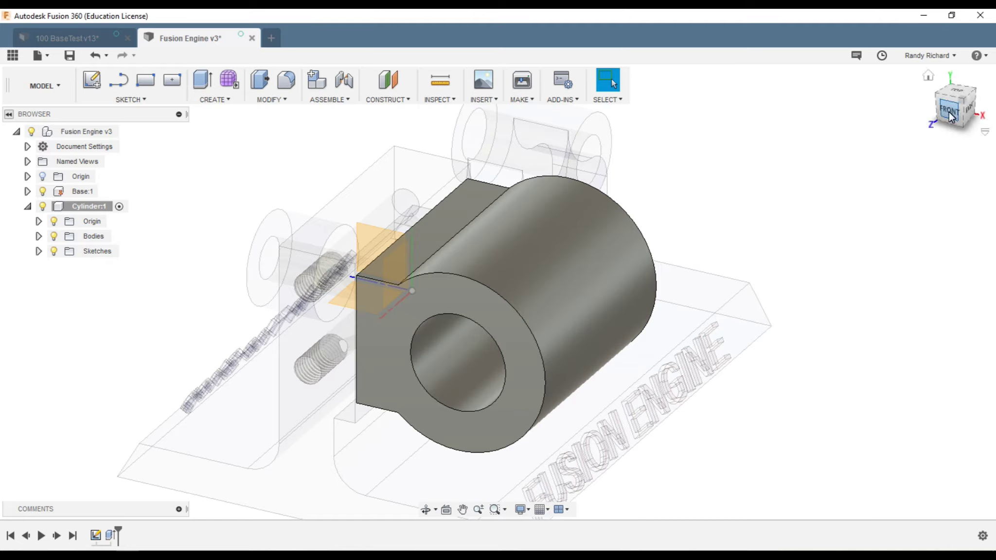
pyautogui.moveTo(948, 109)
pyautogui.mouseDown()
pyautogui.moveTo(943, 123)
pyautogui.moveTo(885, 125)
pyautogui.moveTo(879, 105)
pyautogui.moveTo(930, 108)
pyautogui.moveTo(935, 118)
pyautogui.moveTo(941, 104)
pyautogui.moveTo(956, 116)
pyautogui.moveTo(937, 109)
pyautogui.mouseUp()
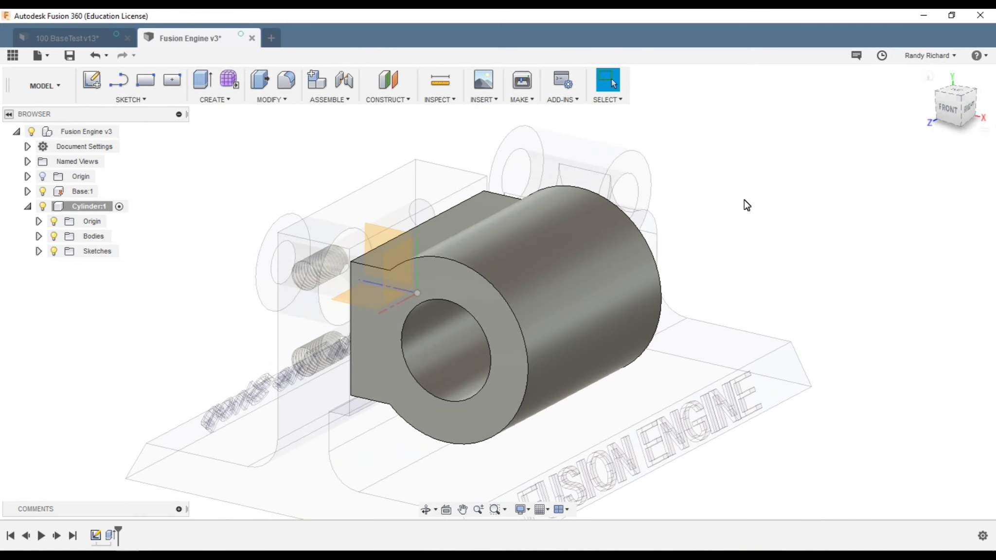
pyautogui.scroll(1, 657, 194)
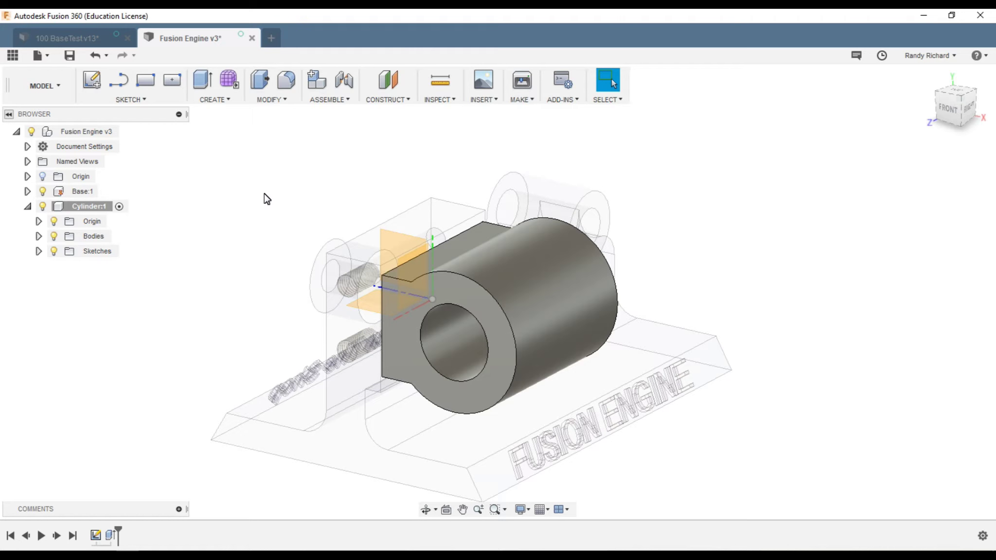
# - Create a sketch on the Cylinder's XY origin plane at the port-side face and finish it without drawing geometry
pyautogui.press('s')
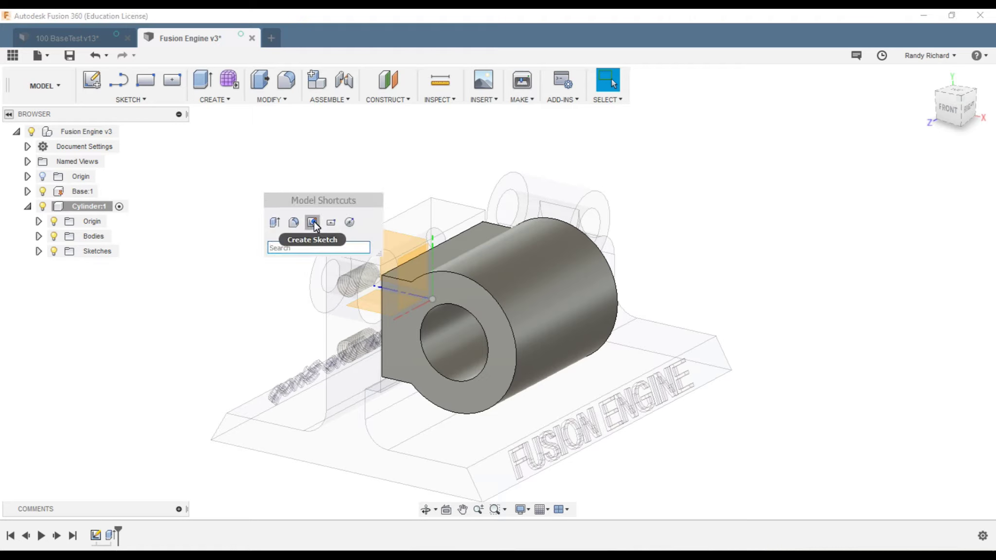
pyautogui.click(283, 221)
pyautogui.click(437, 297)
pyautogui.moveTo(952, 104)
pyautogui.mouseDown()
pyautogui.moveTo(983, 109)
pyautogui.moveTo(47, 120)
pyautogui.moveTo(67, 133)
pyautogui.mouseUp()
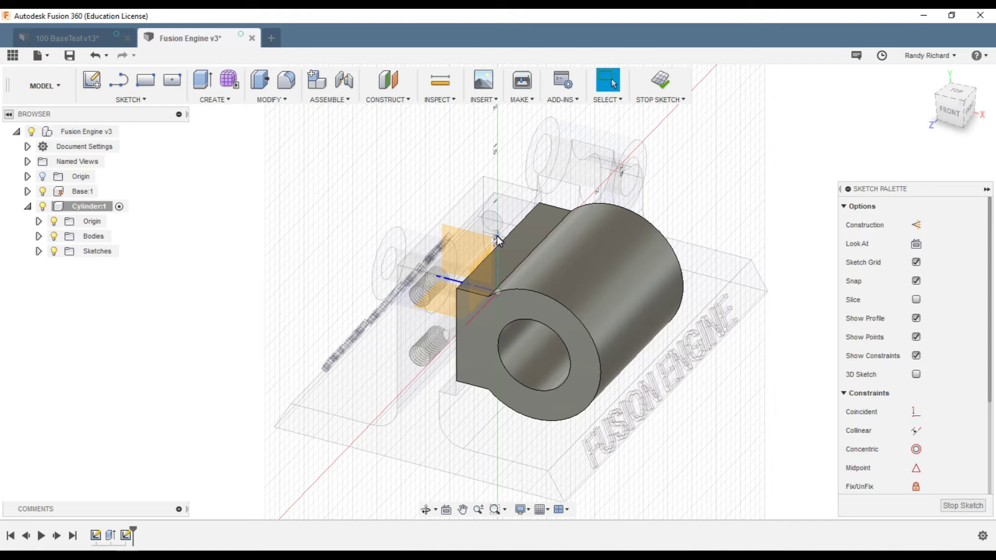
pyautogui.click(948, 106)
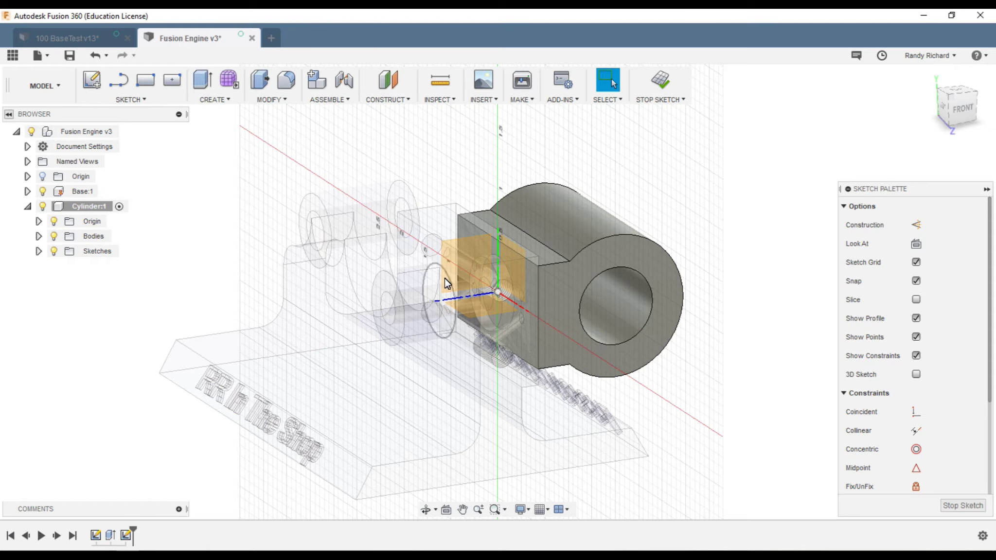
pyautogui.scroll(3, 445, 278)
pyautogui.scroll(-3, 479, 264)
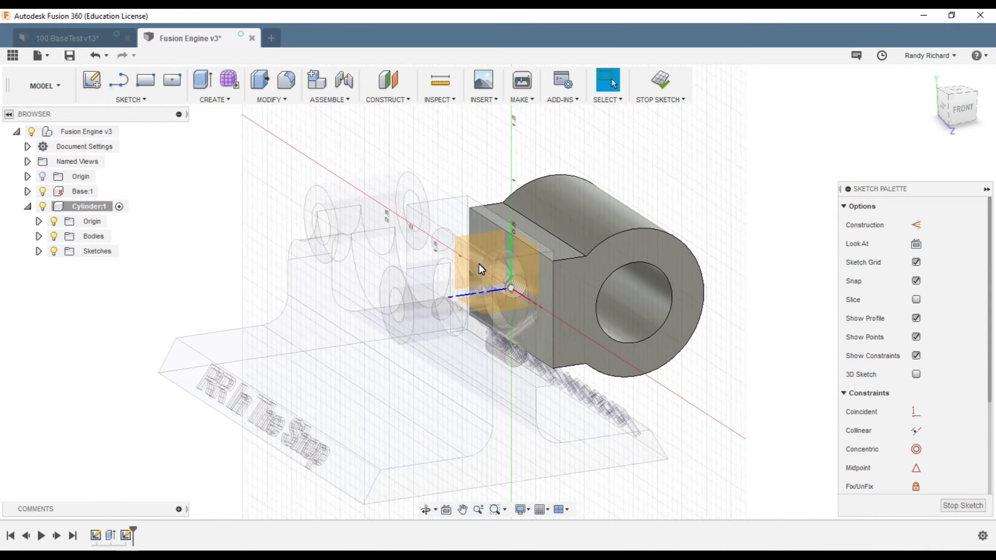
pyautogui.scroll(-2, 479, 269)
pyautogui.click(479, 237)
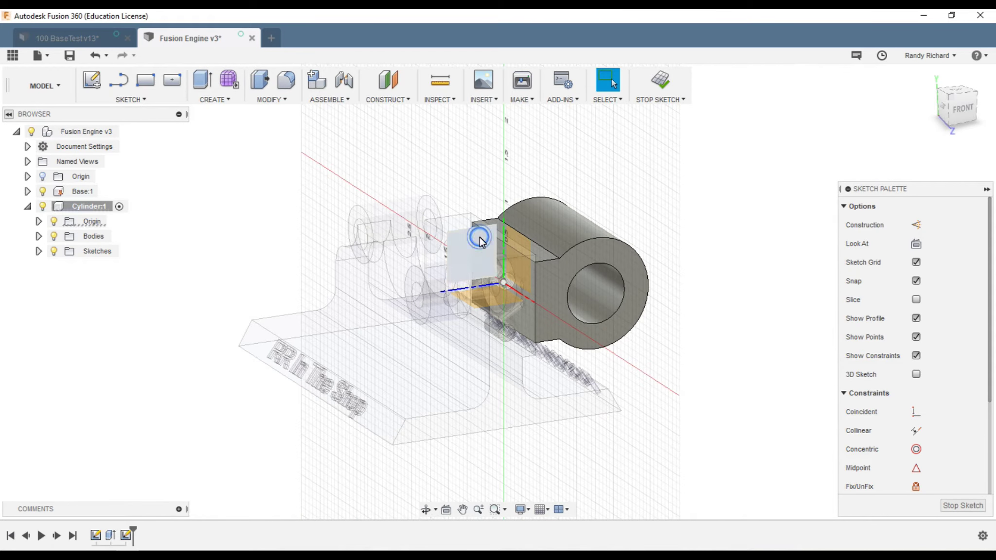
pyautogui.click(479, 239)
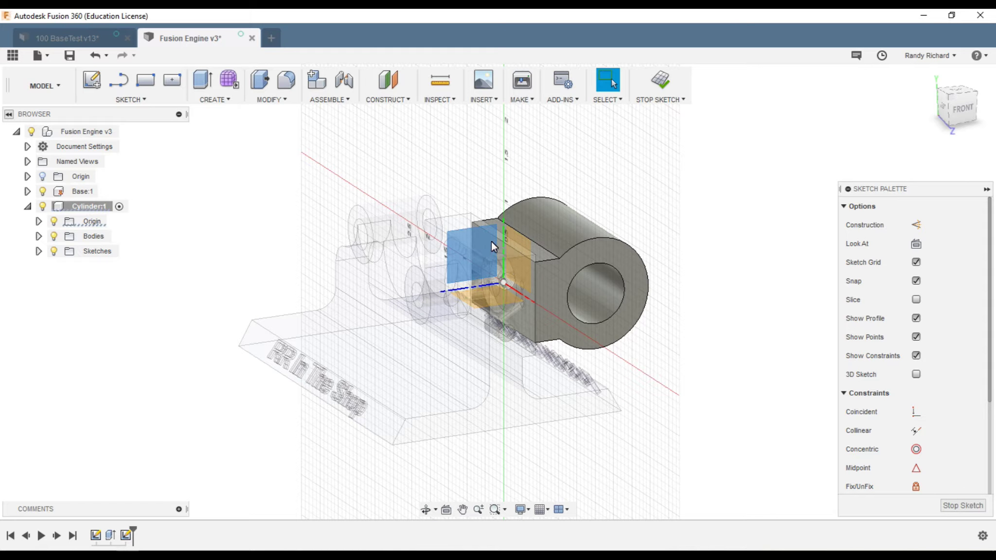
pyautogui.click(663, 83)
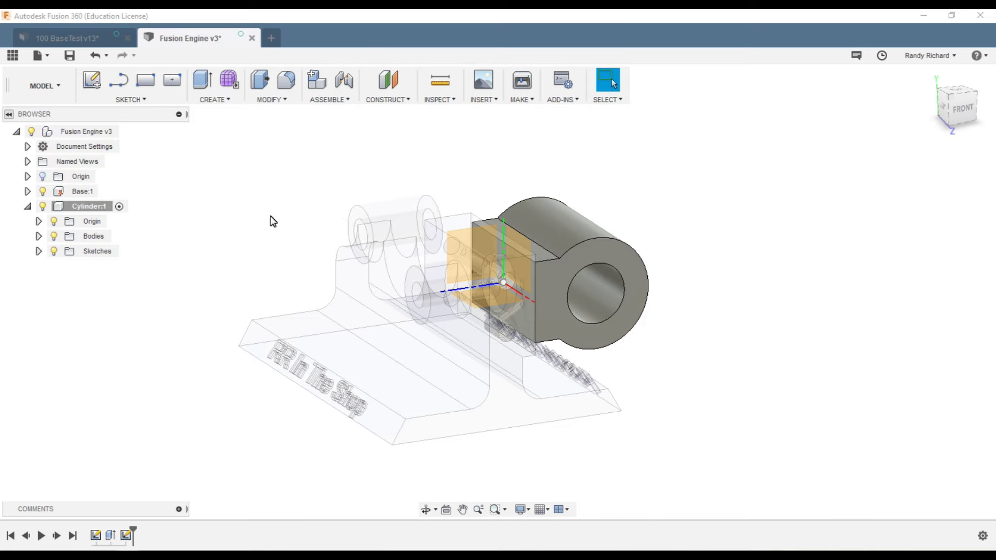
# - Redefine the empty sketch's plane to the Cylinder's YZ origin plane, perpendicular to the bore axis
pyautogui.rightClick(127, 537)
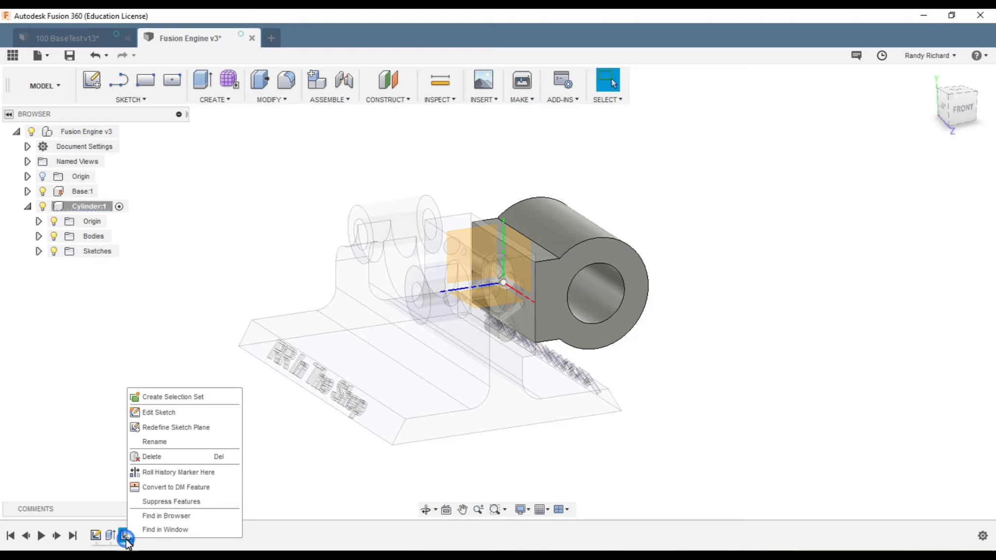
pyautogui.click(176, 423)
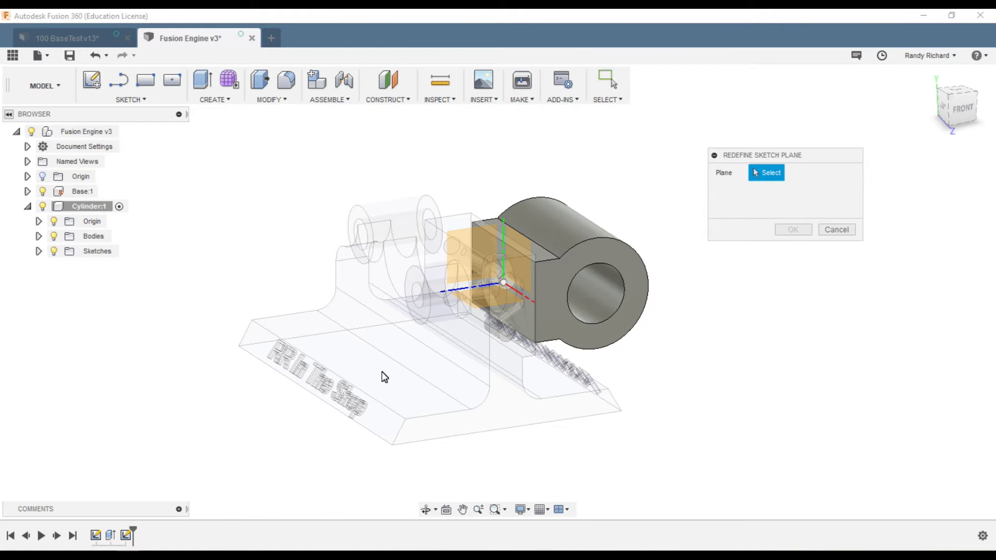
pyautogui.scroll(3, 457, 248)
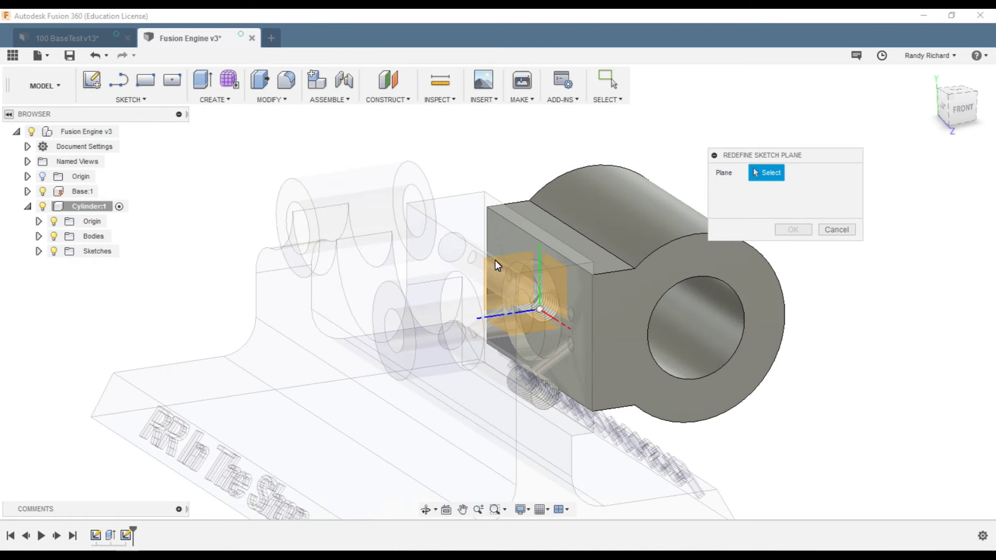
pyautogui.moveTo(969, 121); pyautogui.dragTo(990, 116)
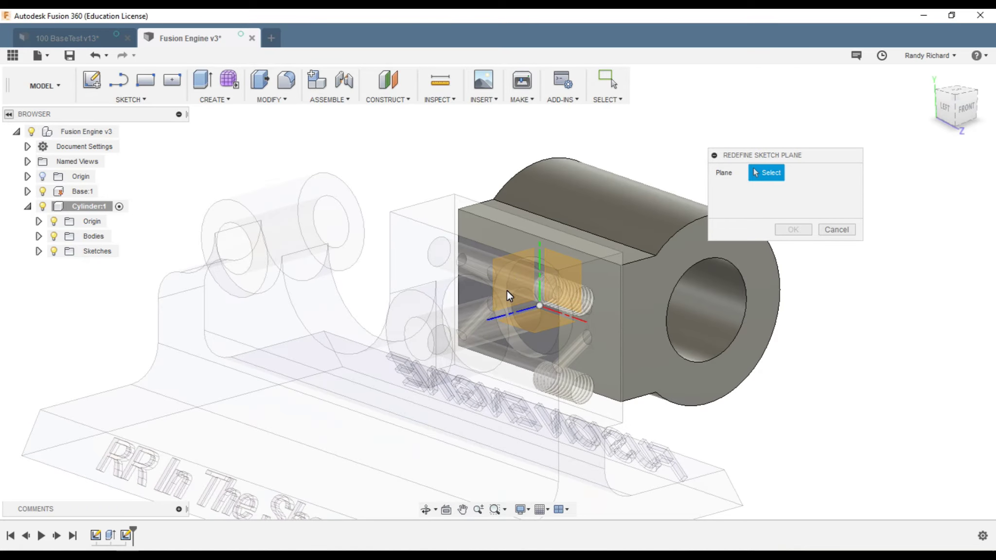
pyautogui.click(497, 302)
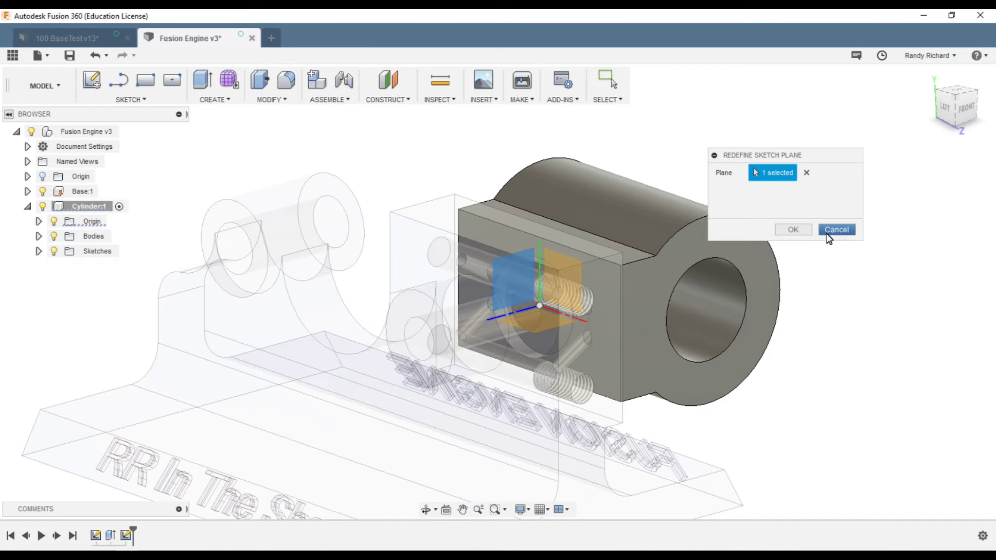
pyautogui.click(793, 229)
pyautogui.scroll(-3, 353, 300)
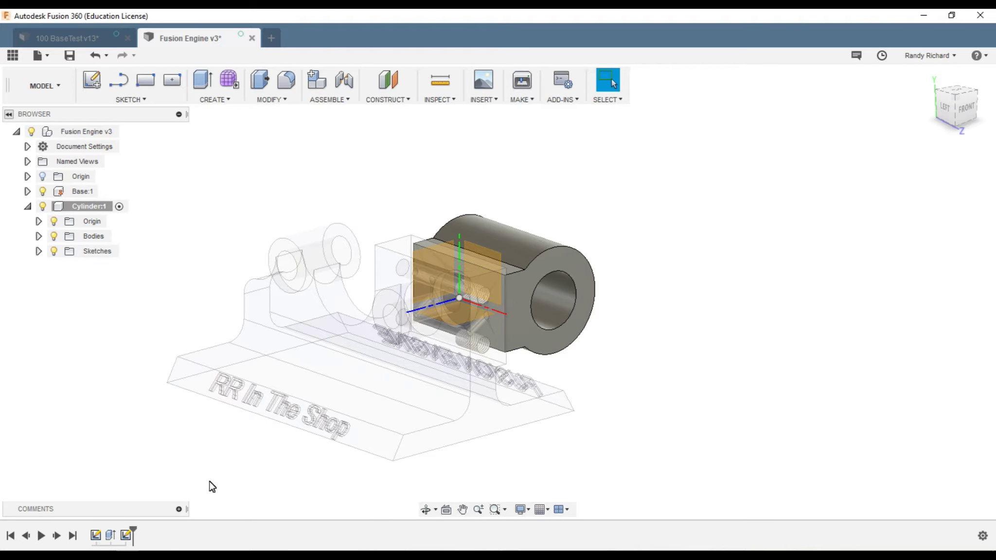
pyautogui.rightClick(125, 535)
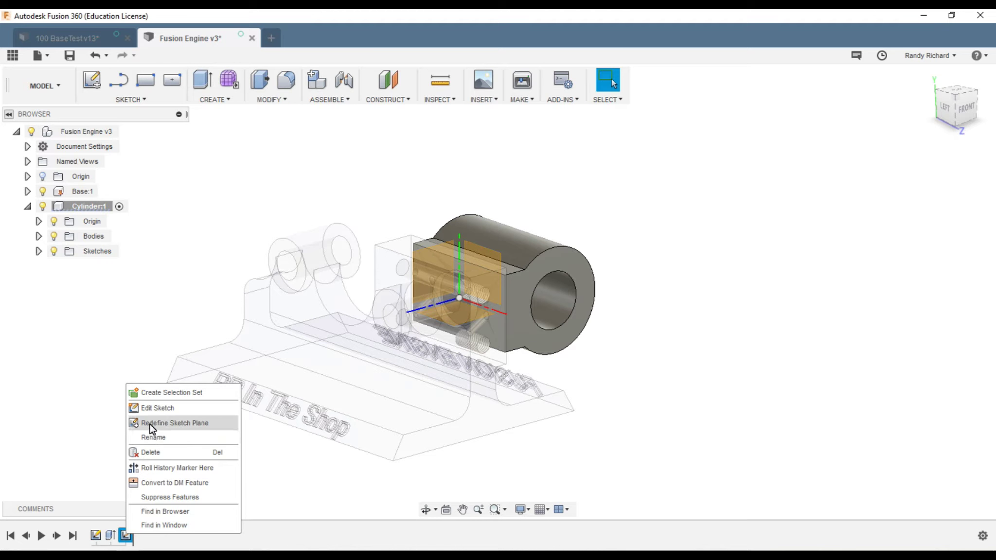
pyautogui.click(192, 426)
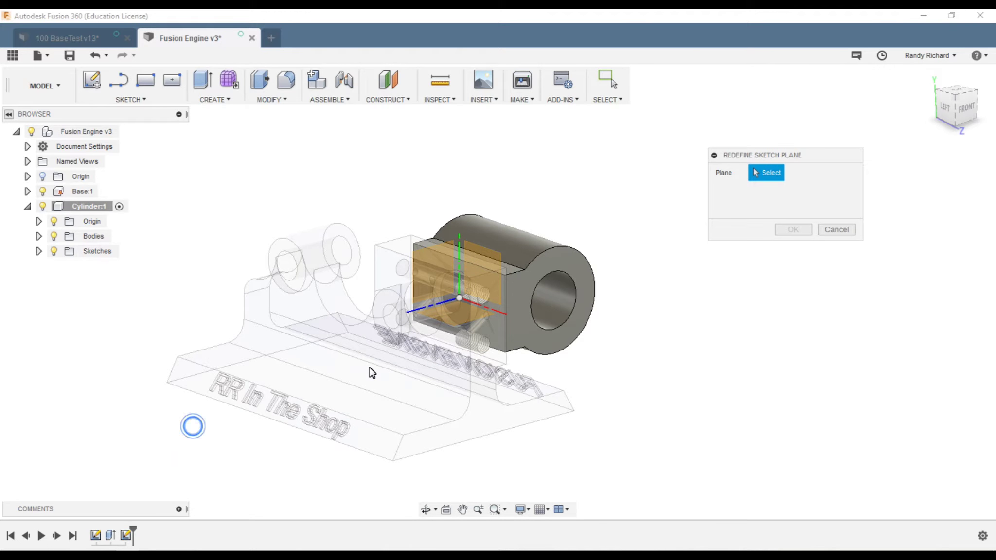
pyautogui.click(436, 263)
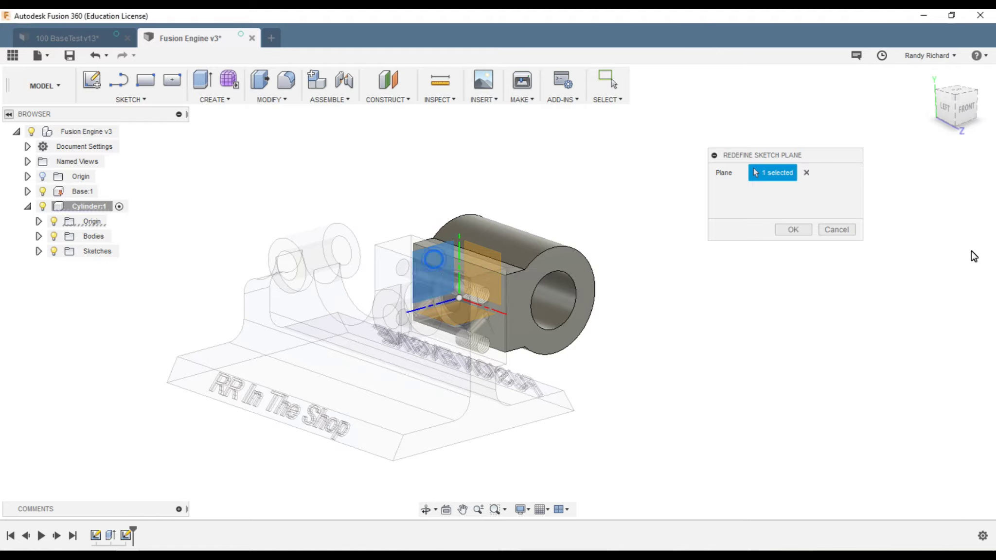
pyautogui.click(793, 229)
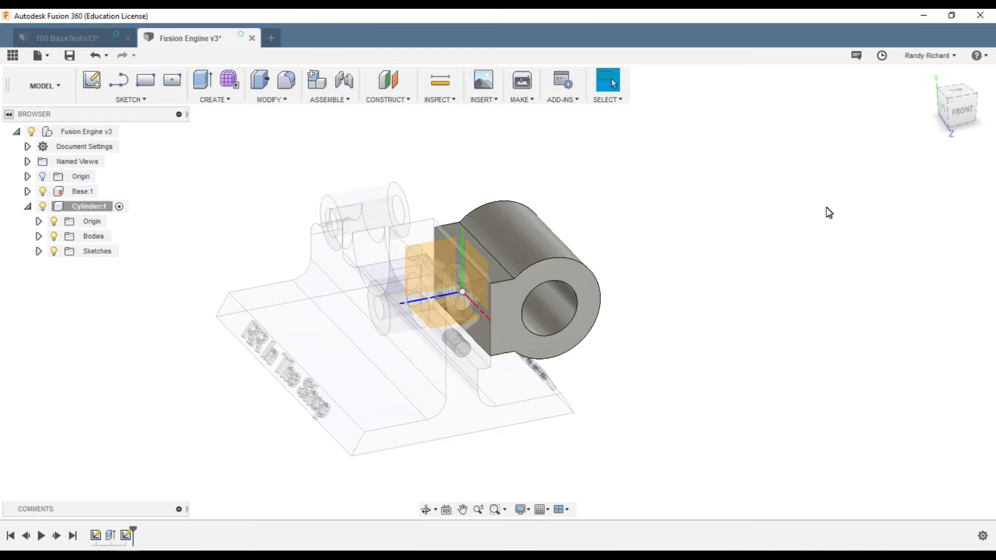
# - Reopen the sketch on the Cylinder's YZ plane and draw a 1.125 in diameter circle centred on the bore
pyautogui.moveTo(968, 115)
pyautogui.mouseDown()
pyautogui.moveTo(904, 107)
pyautogui.moveTo(882, 115)
pyautogui.moveTo(949, 115)
pyautogui.mouseUp()
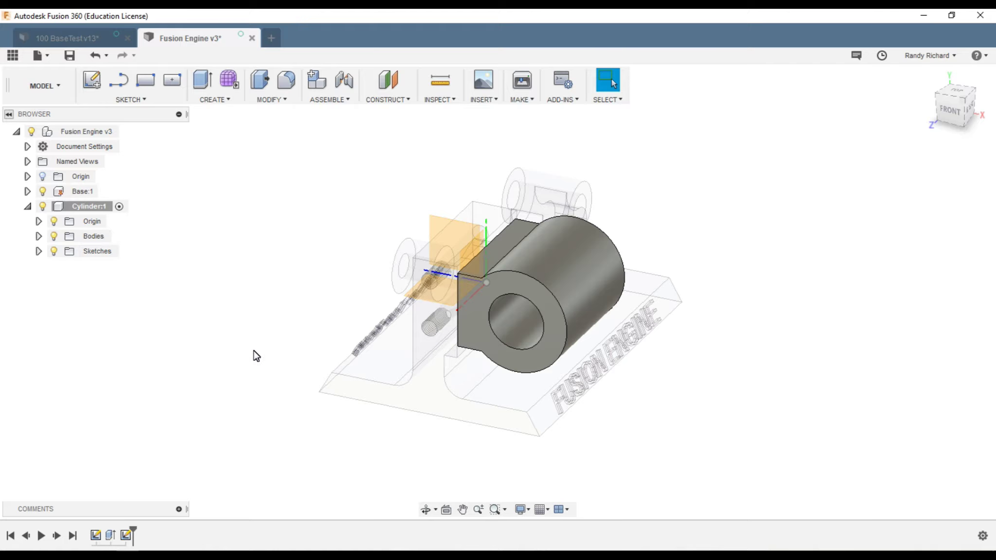
pyautogui.scroll(-2, 206, 389)
pyautogui.scroll(1, 376, 459)
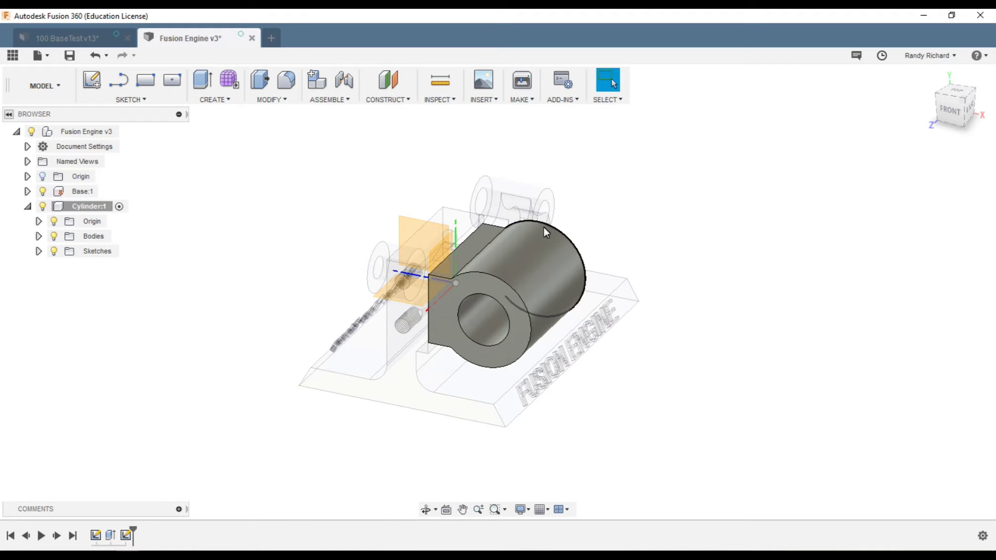
pyautogui.rightClick(126, 537)
pyautogui.click(164, 413)
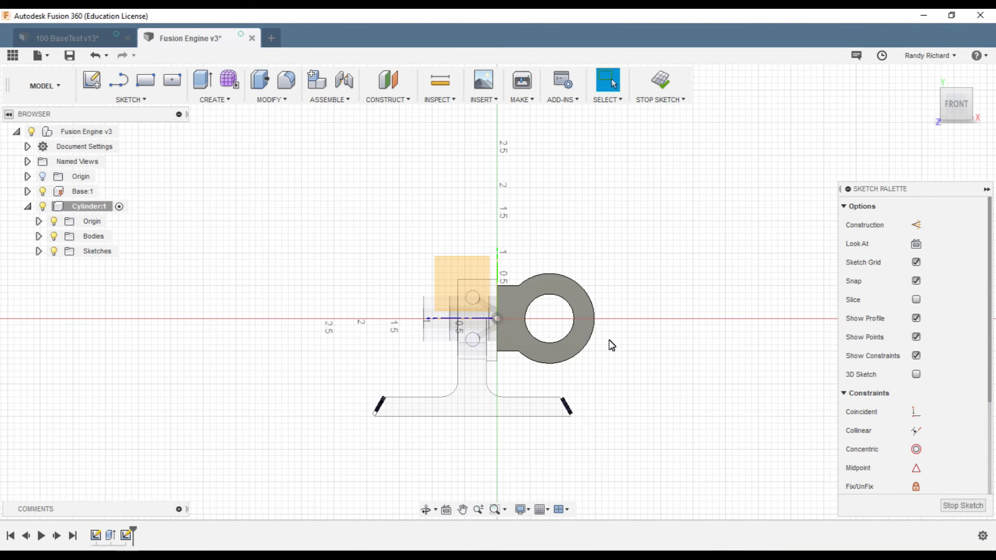
pyautogui.scroll(3, 614, 348)
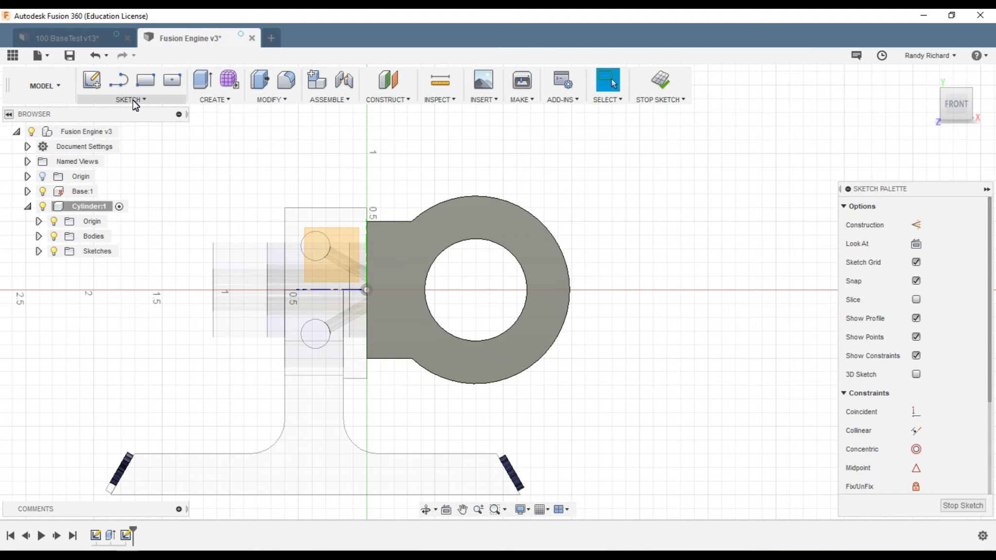
pyautogui.press('c')
pyautogui.click(479, 291)
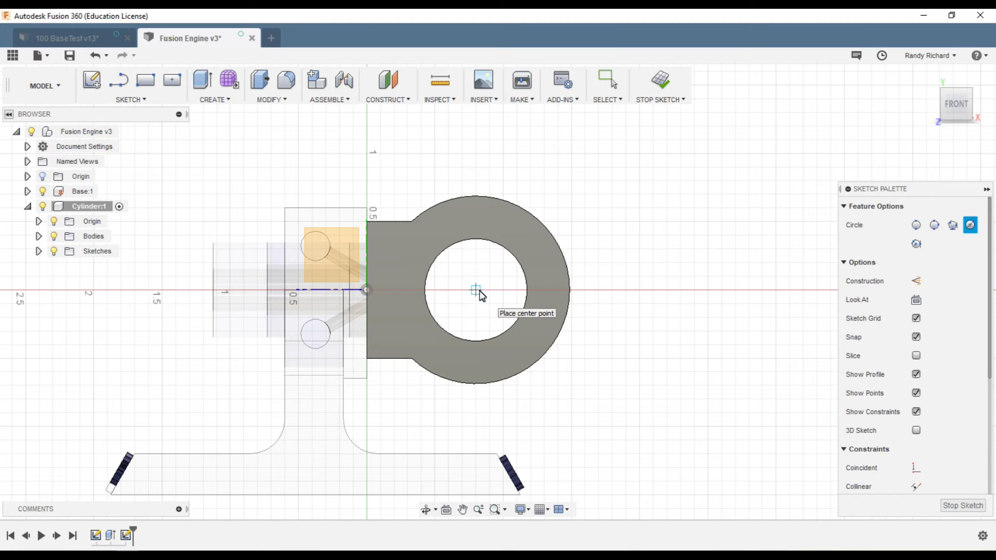
pyautogui.write('1.125')
pyautogui.press('Tab')
pyautogui.press('Return')
pyautogui.press('Escape')
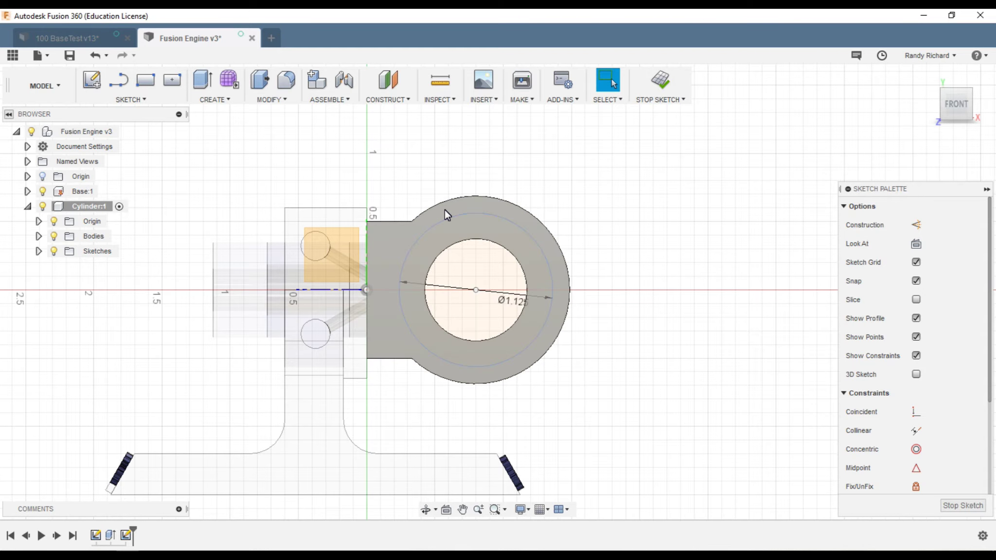
# - Draw a shallow three-point arc from the upper corner where the port block meets the ring to the 1.125 in circle, bulging downward
pyautogui.scroll(2, 442, 231)
pyautogui.scroll(2, 442, 235)
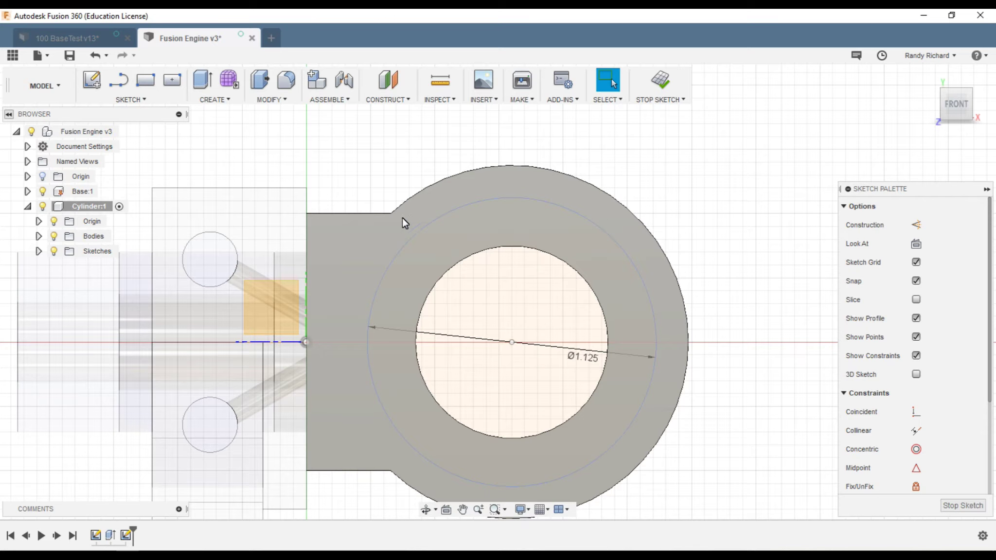
pyautogui.click(162, 100)
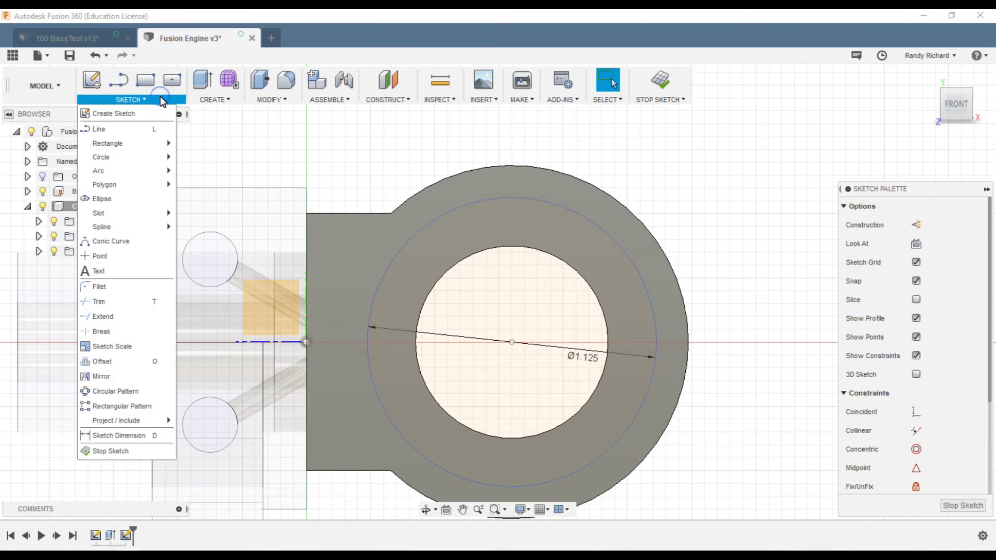
pyautogui.moveTo(114, 172)
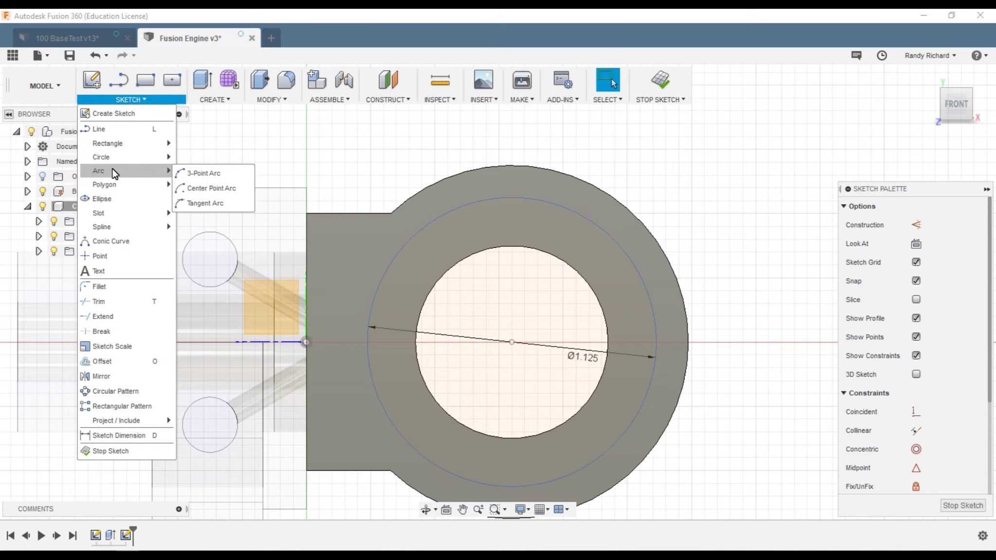
pyautogui.click(199, 176)
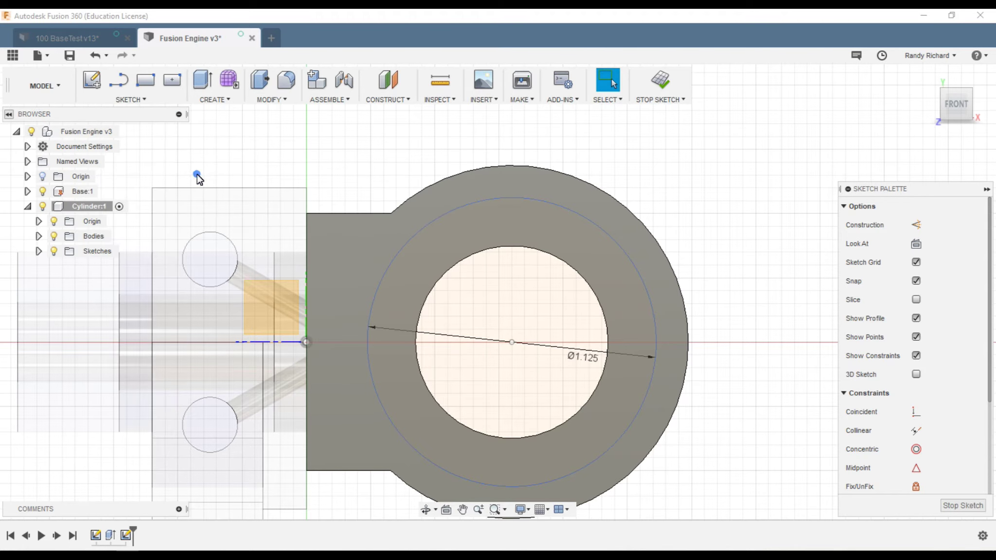
pyautogui.scroll(5, 394, 217)
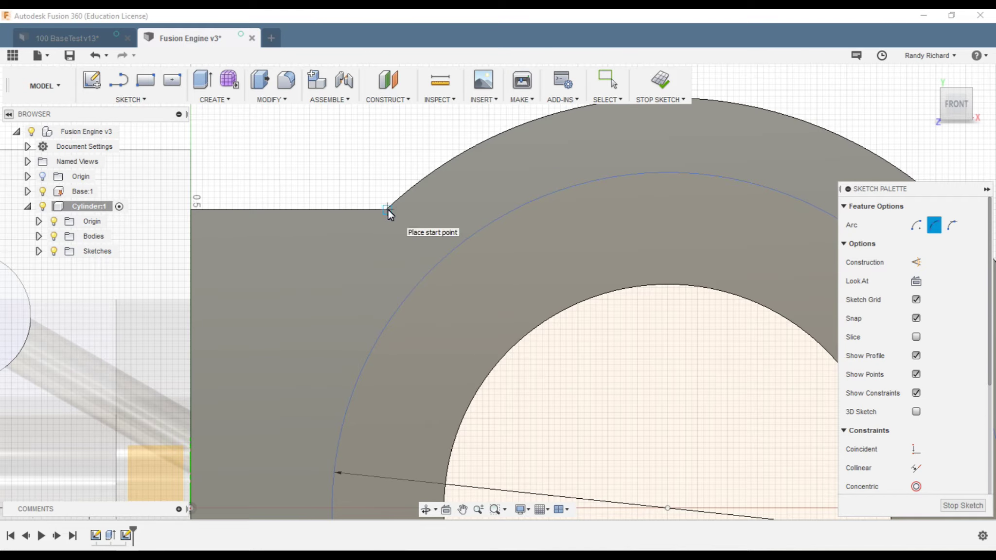
pyautogui.click(388, 209)
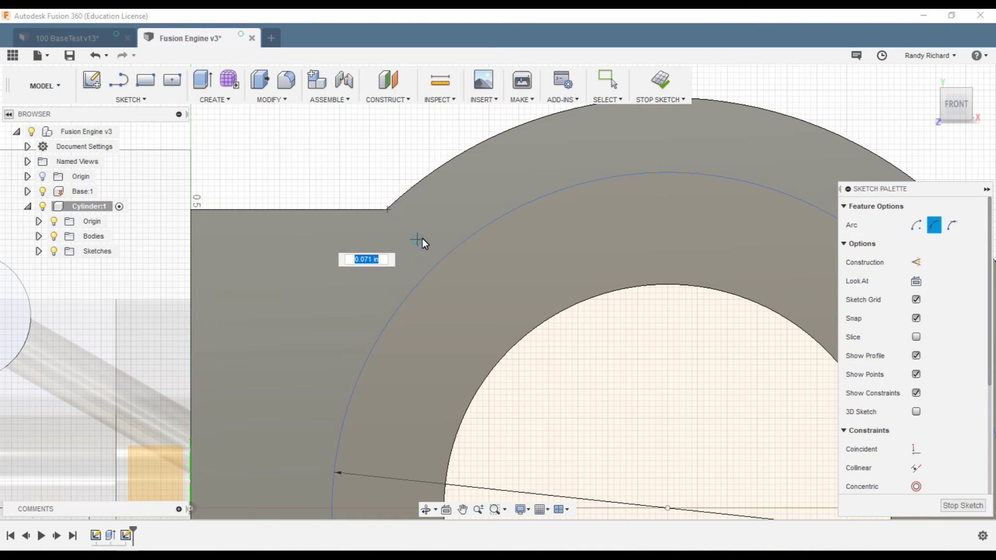
pyautogui.click(474, 234)
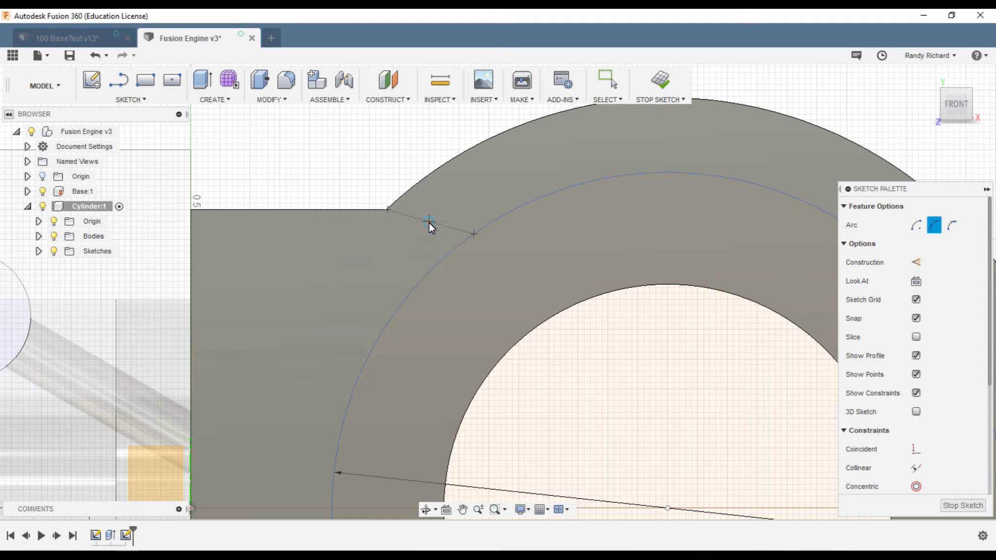
pyautogui.click(388, 257)
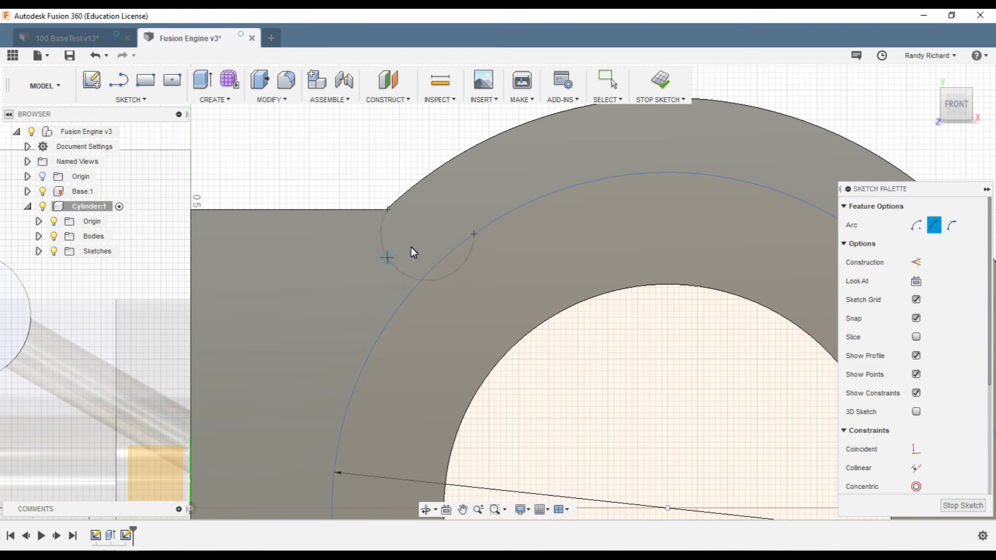
pyautogui.click(423, 224)
pyautogui.scroll(-2, 318, 259)
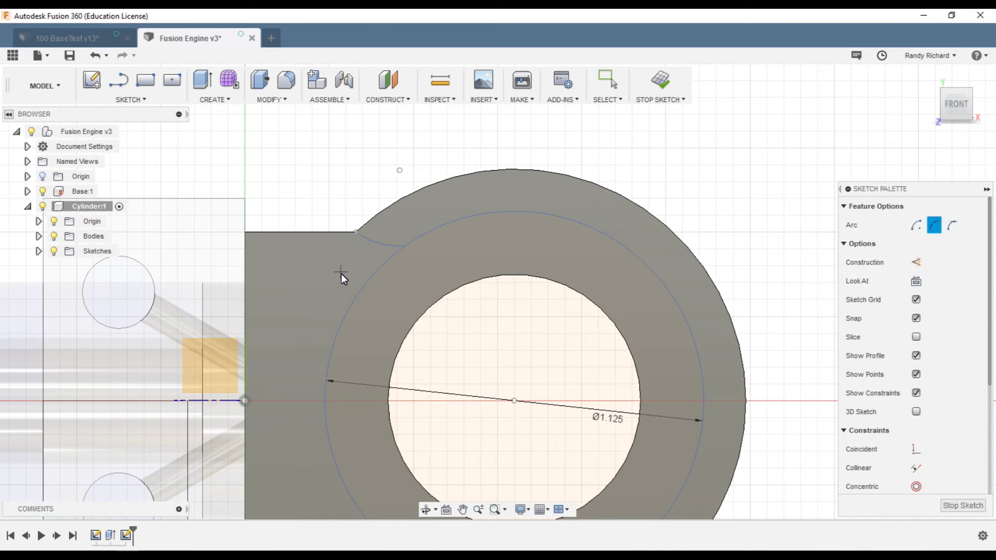
pyautogui.press('Escape')
# - Draw a horizontal line from the bore centre outward past the ring, away from the port block, and make it a construction line
pyautogui.scroll(2, 361, 269)
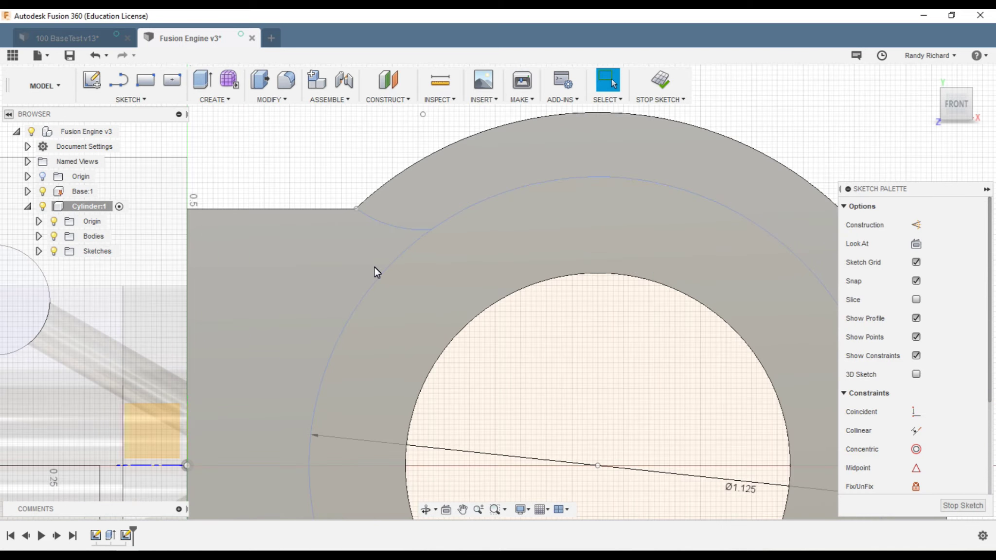
pyautogui.scroll(-4, 379, 267)
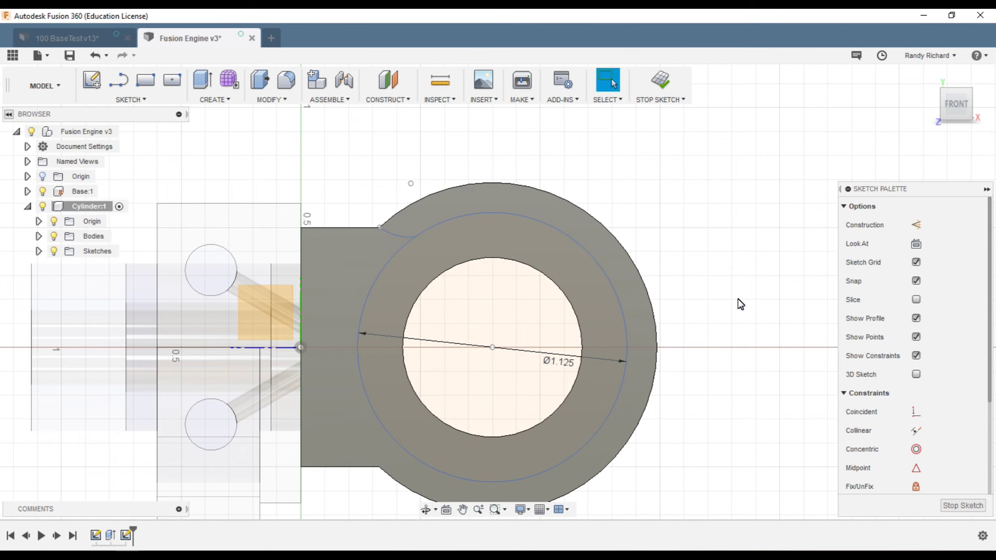
pyautogui.press('l')
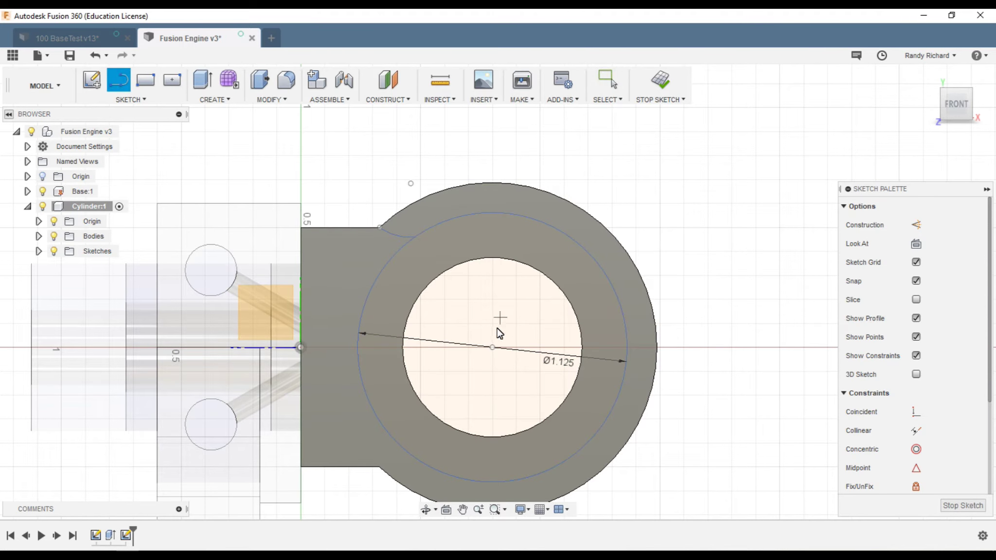
pyautogui.click(492, 349)
pyautogui.click(708, 347)
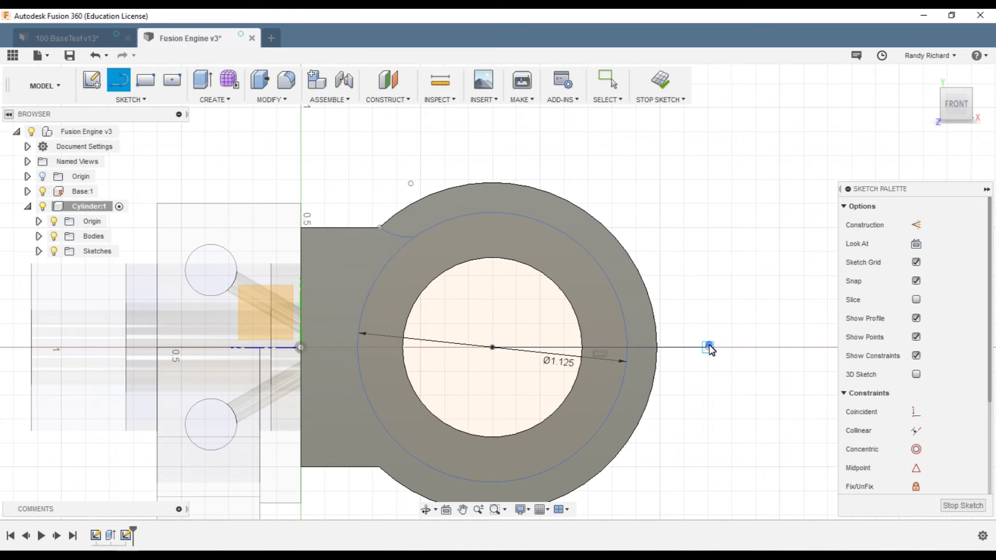
pyautogui.press('Escape')
pyautogui.click(700, 348)
pyautogui.press('x')
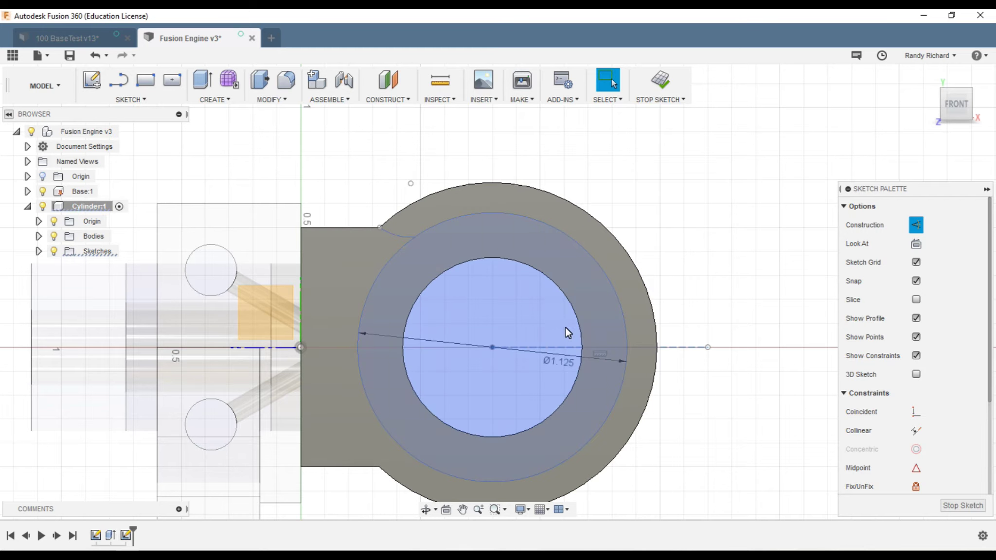
# - Mirror the small corner arc about the horizontal construction line to the port block's lower corner
pyautogui.click(131, 100)
pyautogui.click(107, 377)
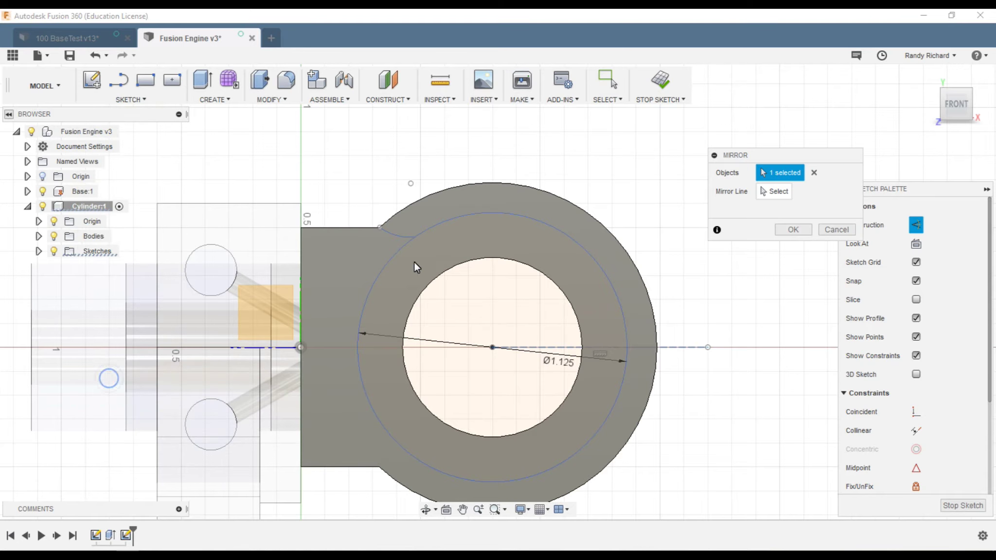
pyautogui.click(394, 235)
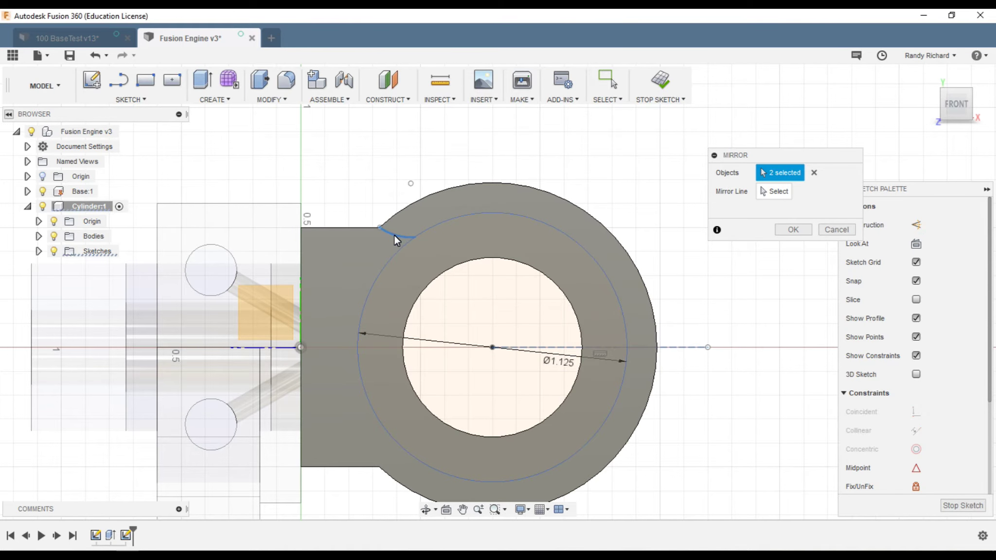
pyautogui.click(814, 172)
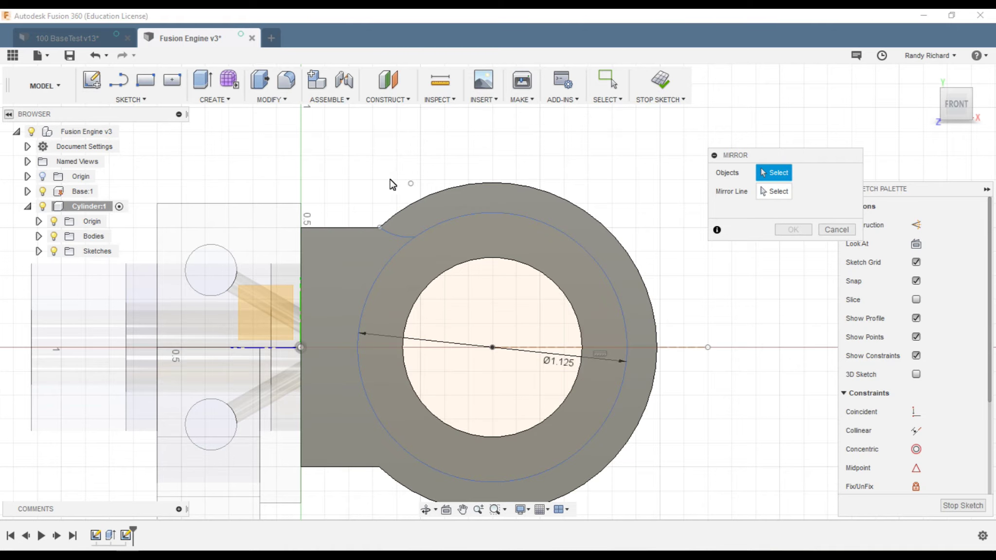
pyautogui.click(397, 238)
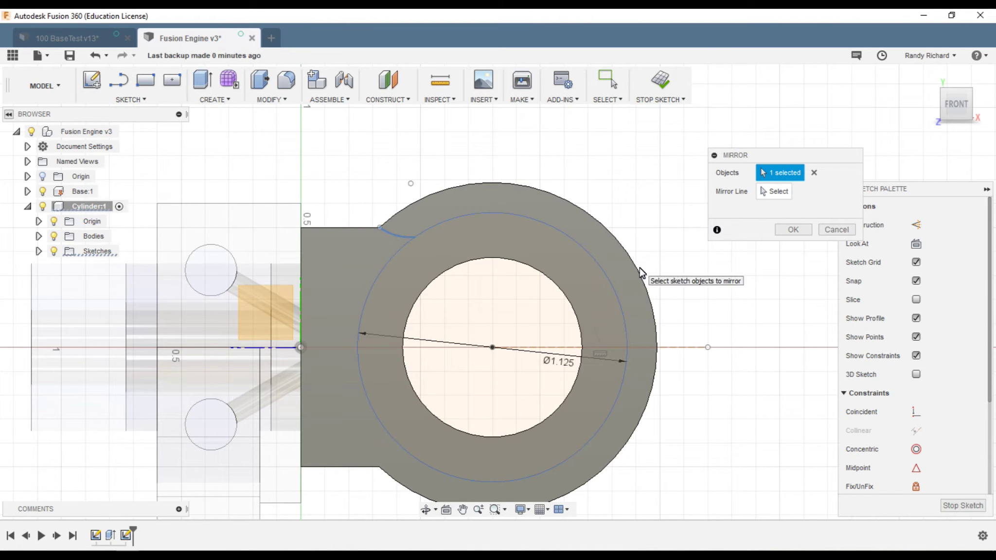
pyautogui.click(762, 190)
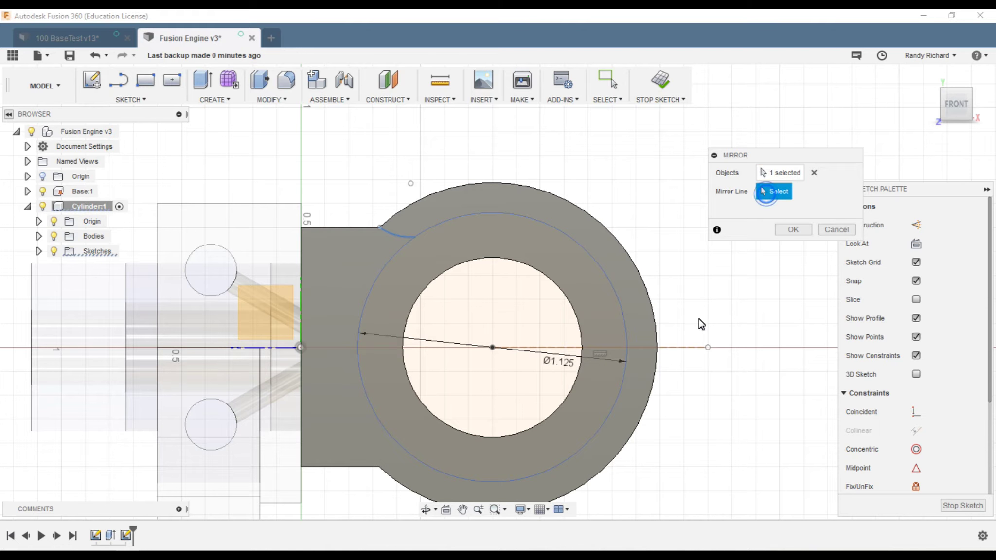
pyautogui.click(678, 350)
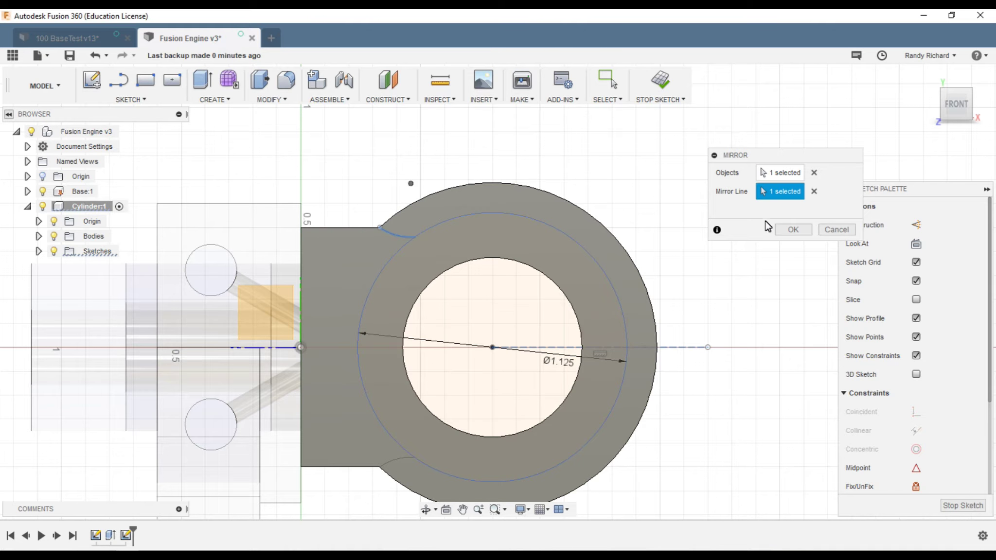
pyautogui.click(793, 230)
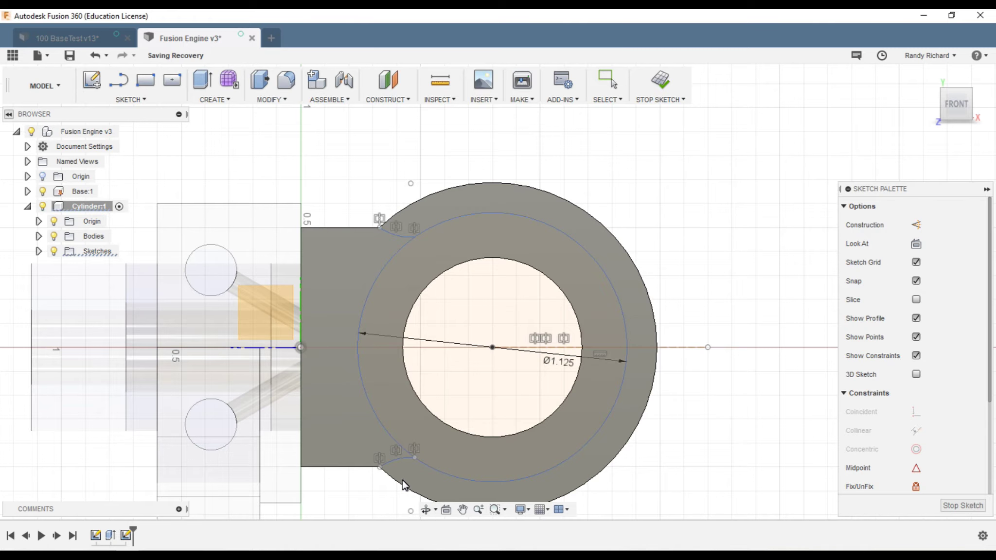
# - Draw a 1.375 in diameter circle centred on the bore, matching the ring's outer edge
pyautogui.scroll(-2, 407, 487)
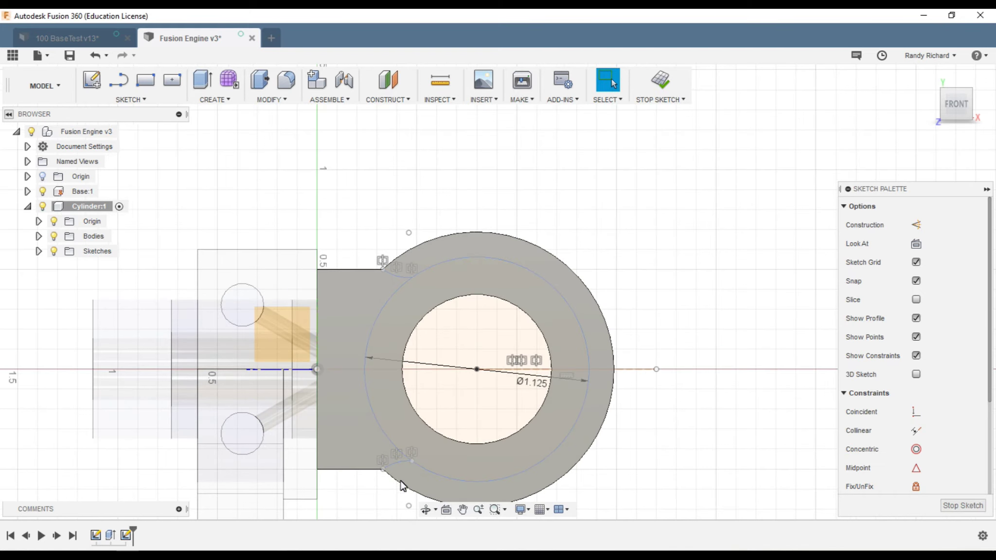
pyautogui.scroll(3, 389, 467)
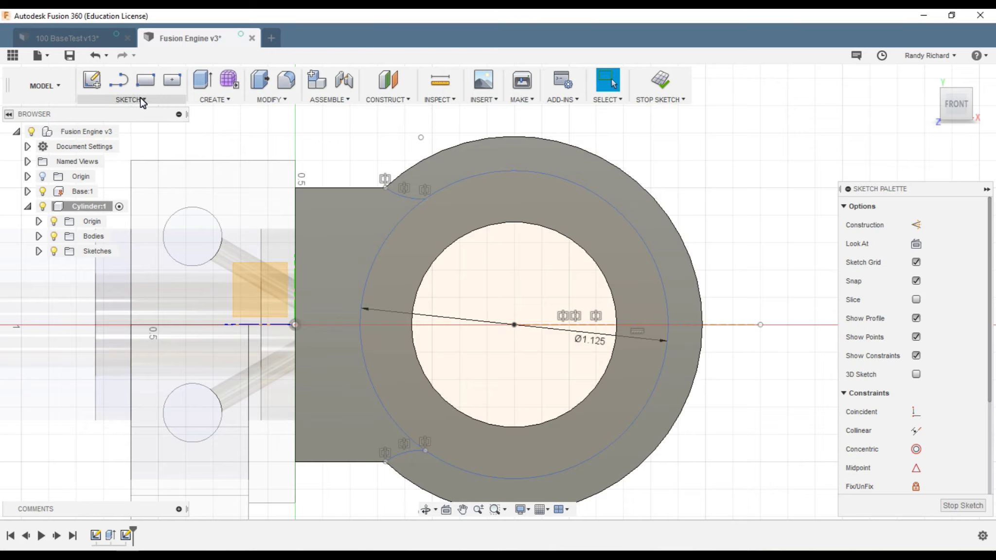
pyautogui.press('c')
pyautogui.click(515, 325)
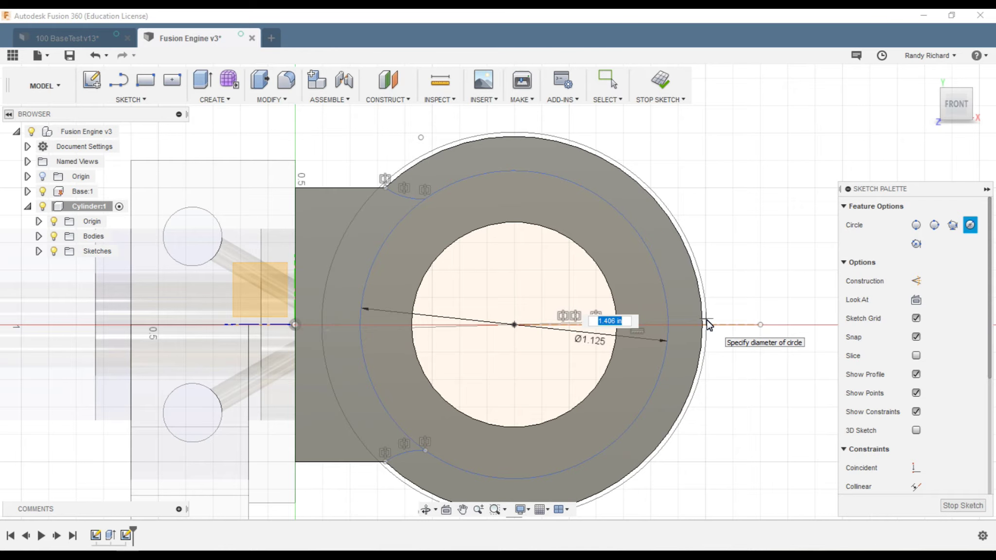
pyautogui.write('1.375')
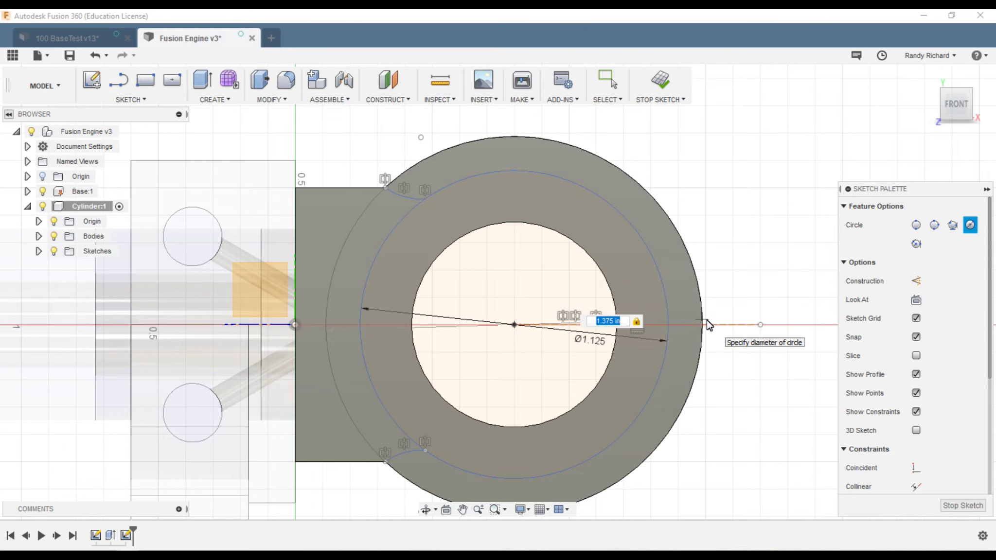
pyautogui.press('Return')
pyautogui.press('Escape')
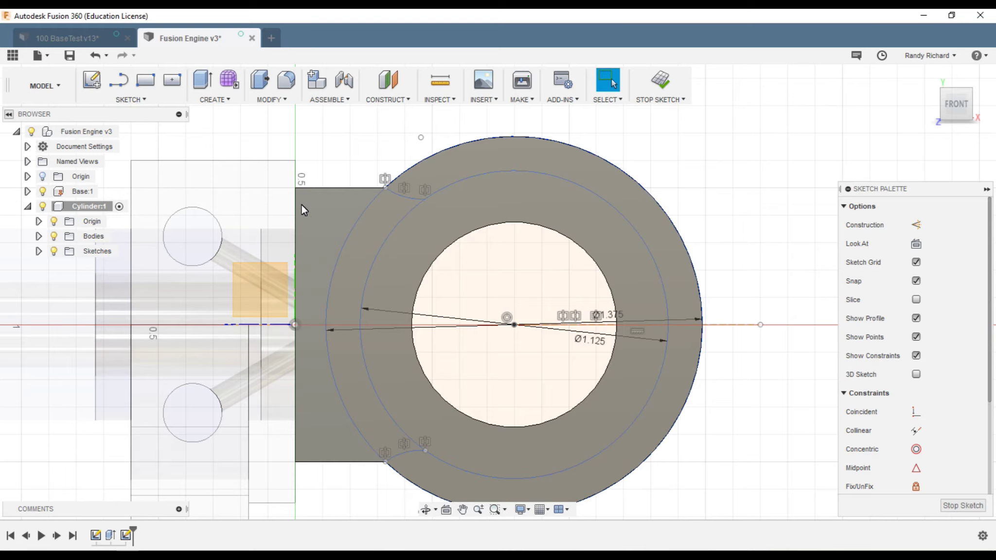
# - Trim the port-block-side sections of the 1.125 in and 1.375 in circles between the two corner arcs
pyautogui.press('t')
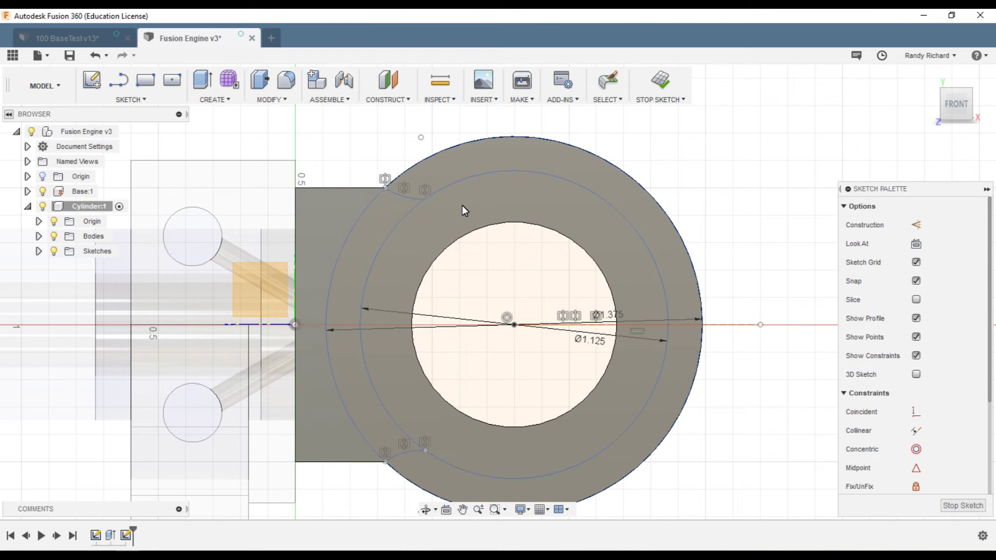
pyautogui.click(396, 227)
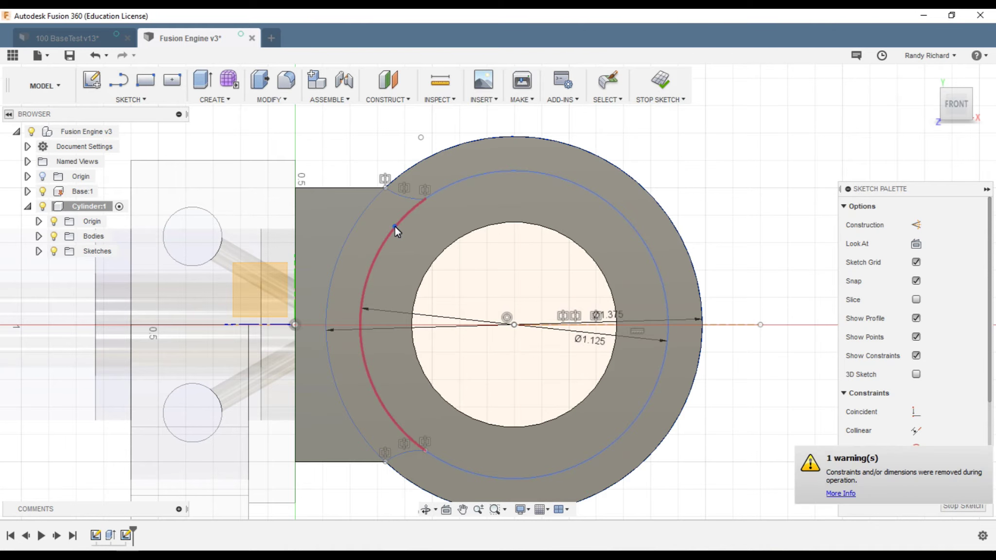
pyautogui.click(365, 210)
pyautogui.scroll(-2, 369, 241)
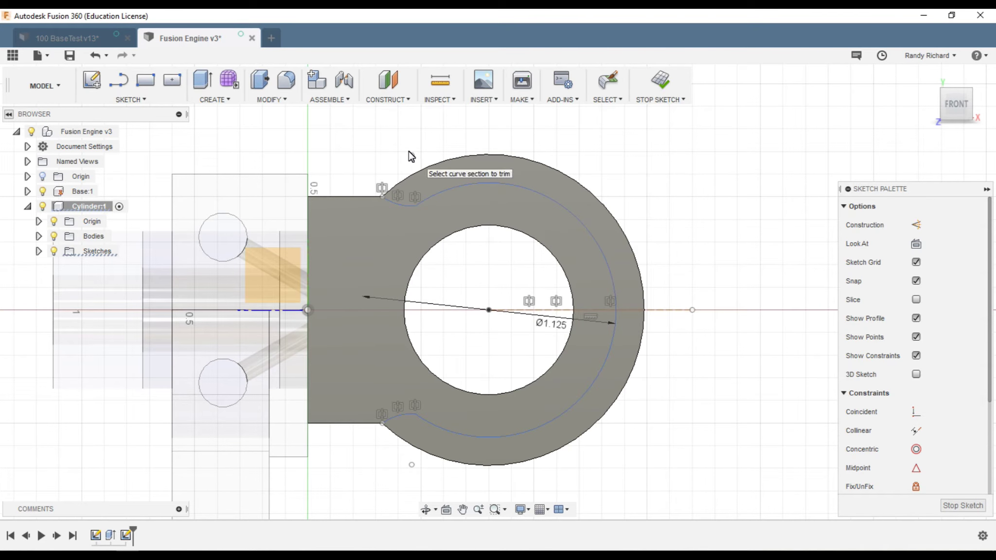
# - Finish the C-shaped profile sketch and return to the home view of the cylinder
pyautogui.press('Escape')
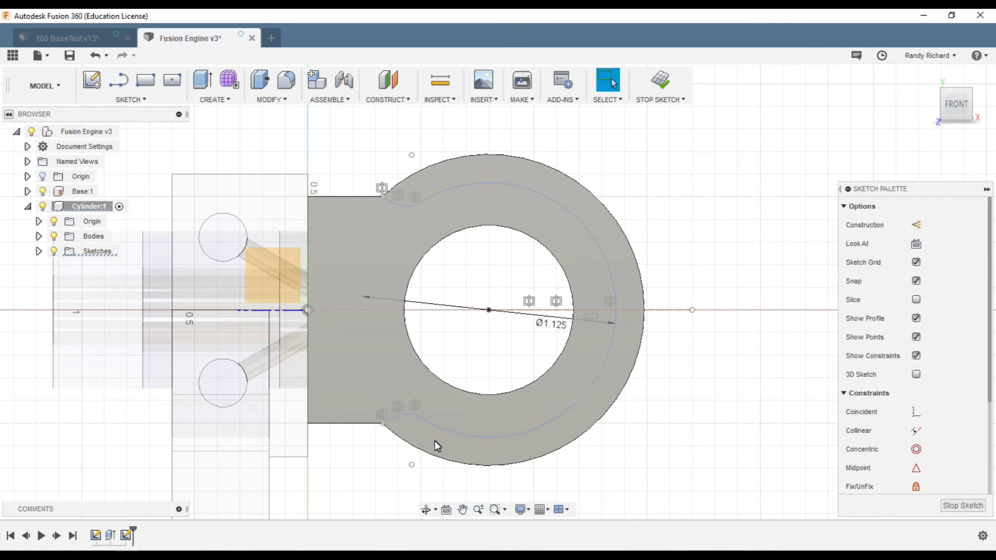
pyautogui.click(661, 80)
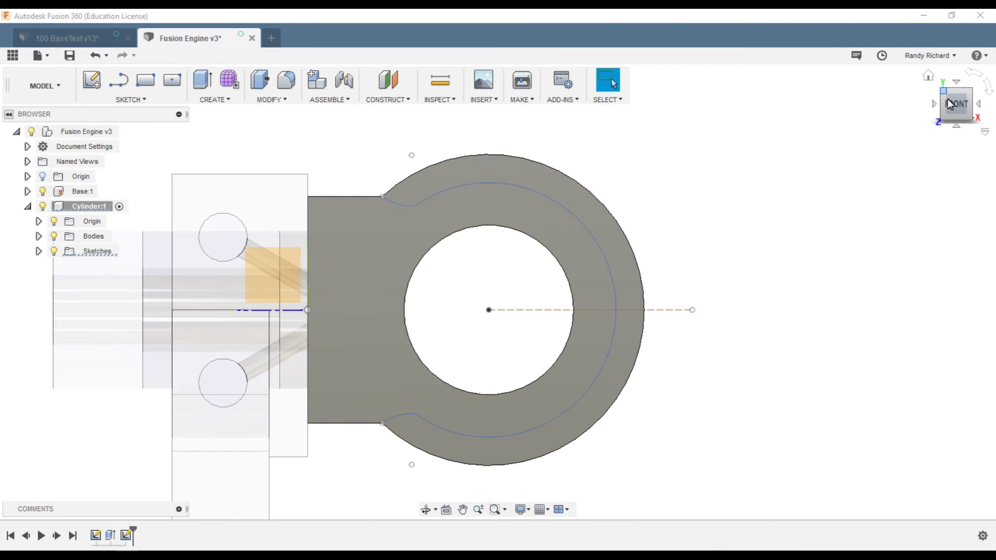
pyautogui.click(928, 75)
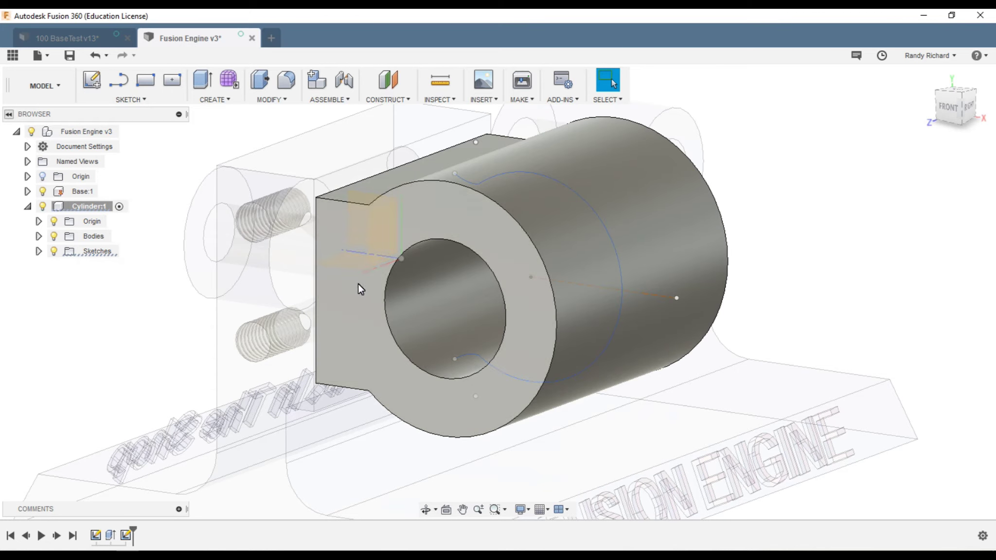
# - Reopen the C-shaped profile sketch and draw a 1.375 in diameter circle centred on the bore
pyautogui.click(126, 535)
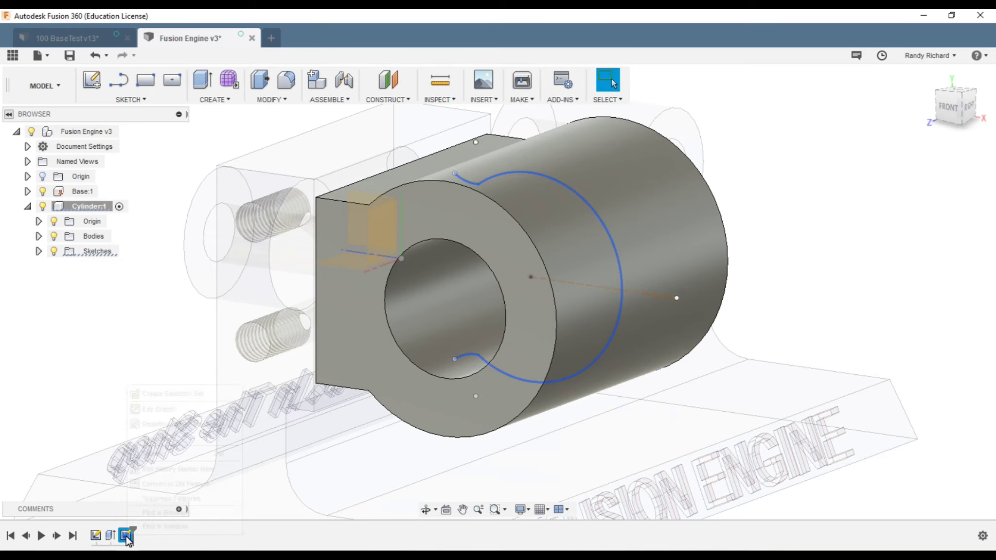
pyautogui.rightClick(126, 535)
pyautogui.click(168, 412)
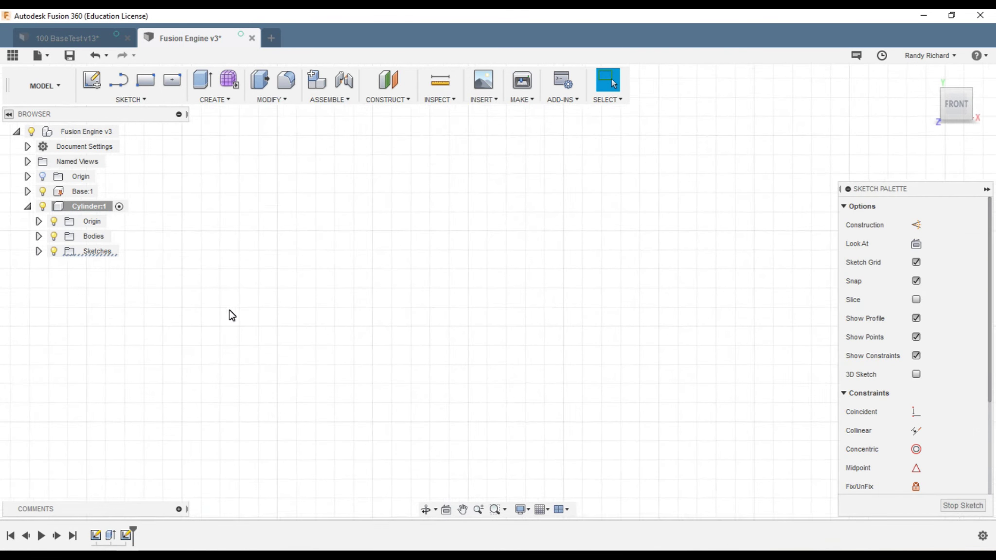
pyautogui.scroll(8, 587, 382)
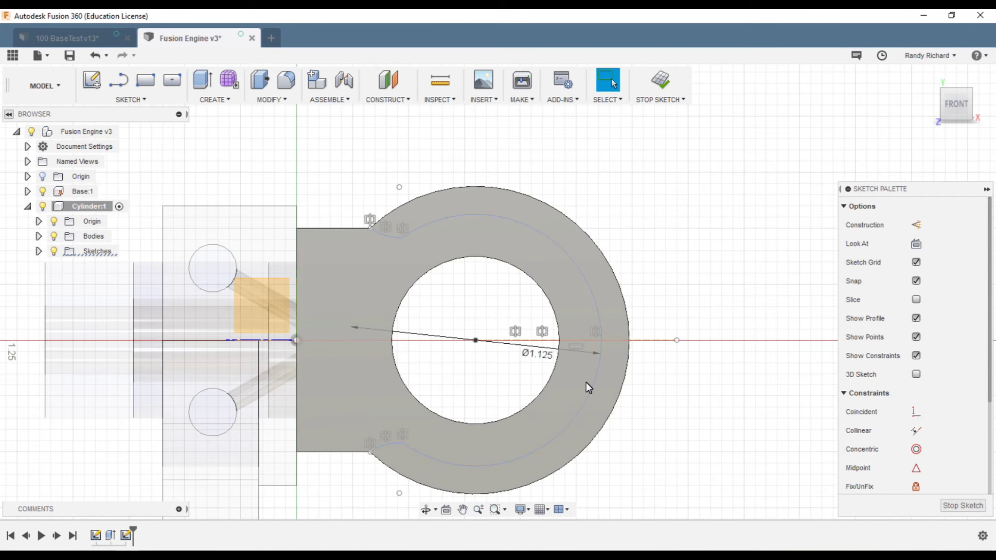
pyautogui.press('c')
pyautogui.click(476, 342)
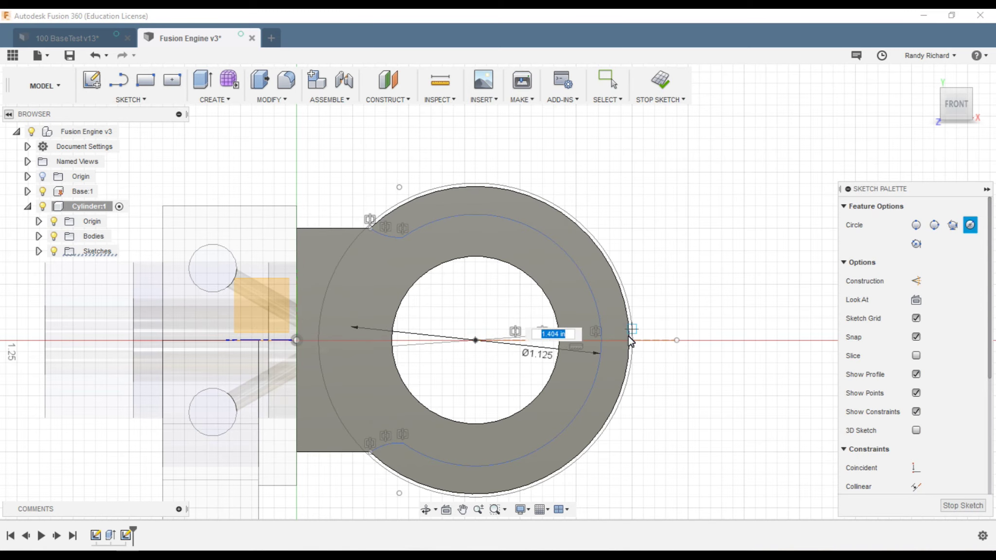
pyautogui.scroll(5, 632, 345)
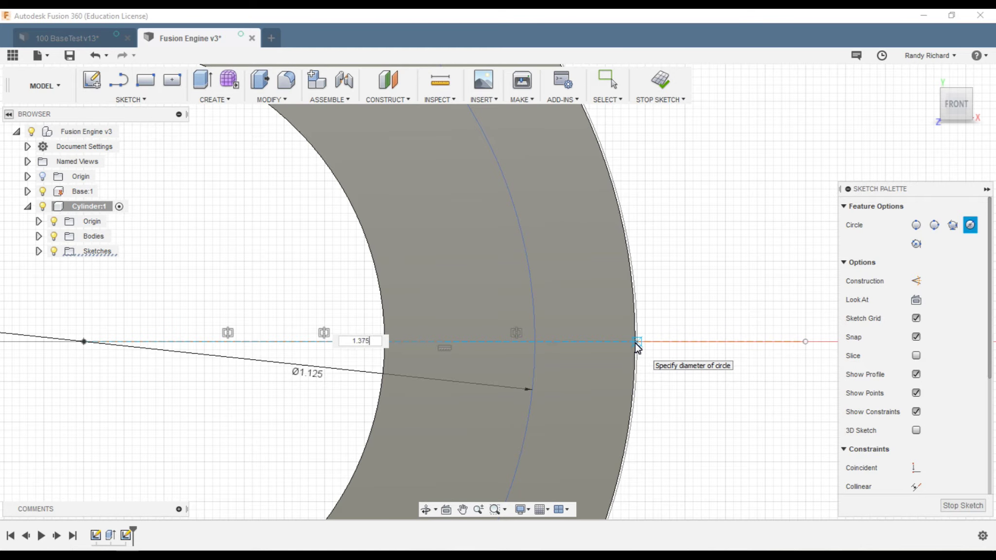
pyautogui.press('Return')
pyautogui.press('Escape')
pyautogui.scroll(-3, 459, 219)
pyautogui.scroll(-5, 481, 195)
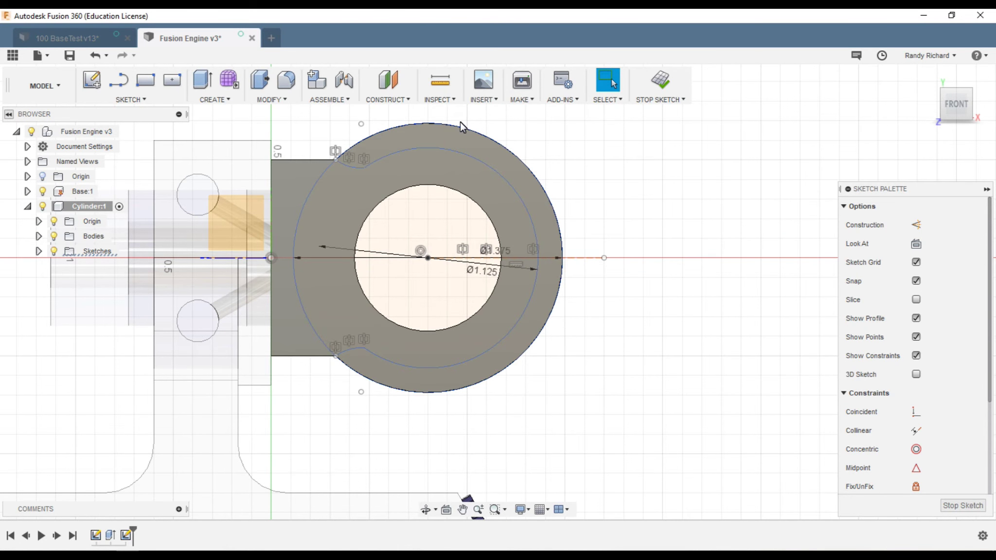
pyautogui.scroll(5, 340, 146)
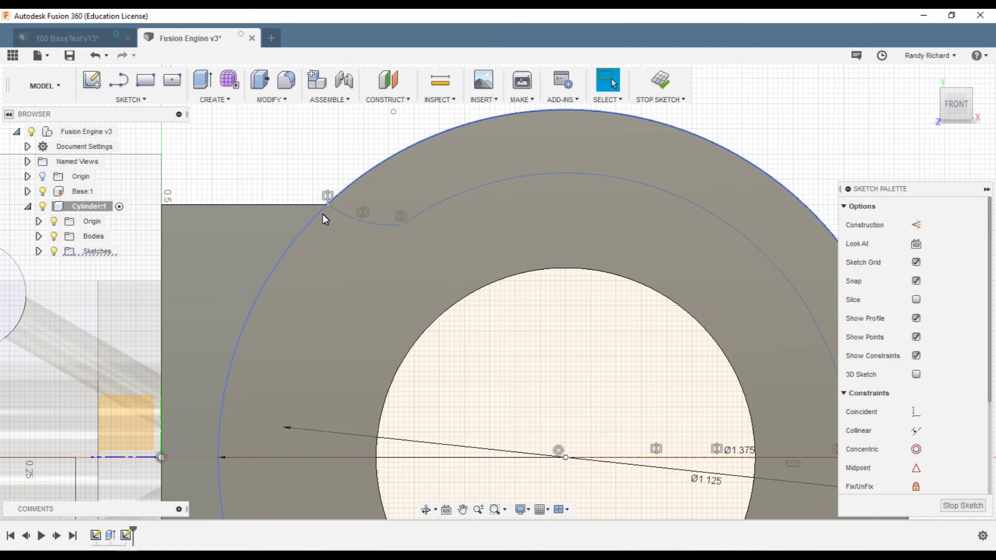
pyautogui.press('t')
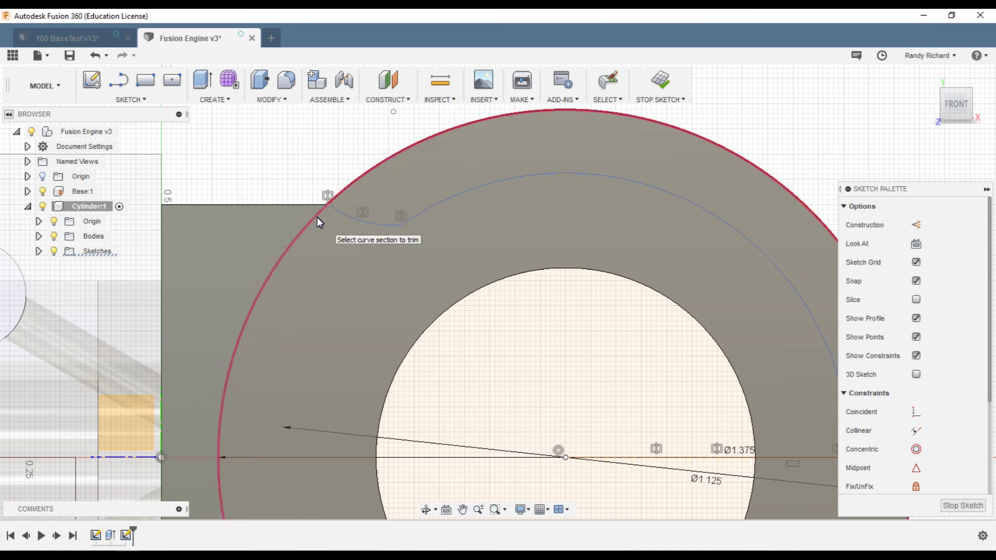
pyautogui.press('Escape')
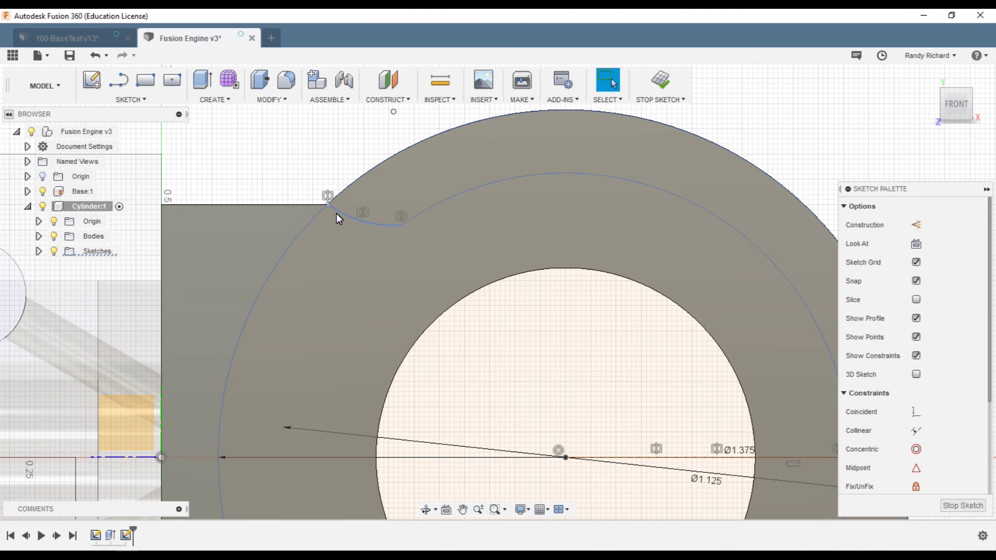
# - Constrain the upper corner arc's outer endpoint to be coincident with the 1.375 in circle
pyautogui.scroll(2, 326, 204)
pyautogui.scroll(1, 326, 203)
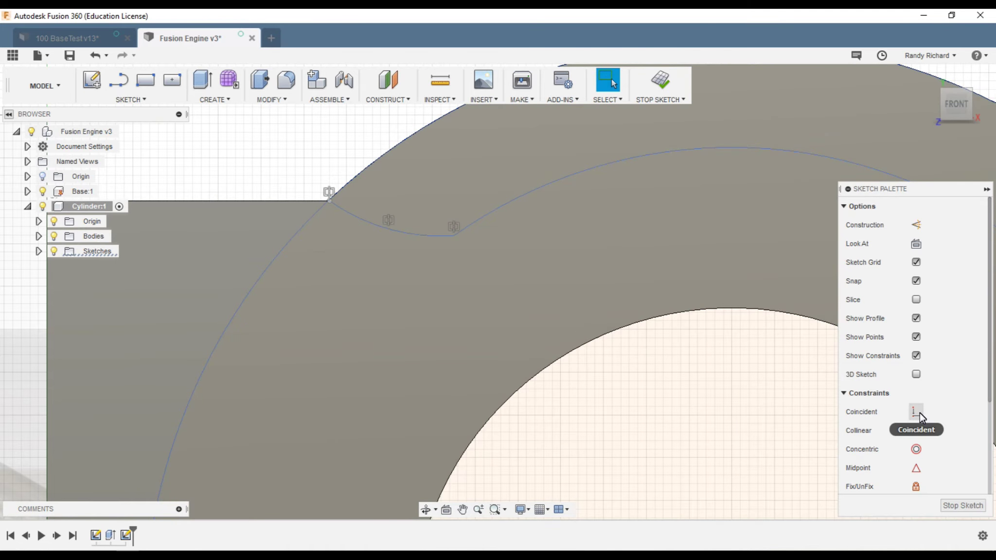
pyautogui.click(916, 414)
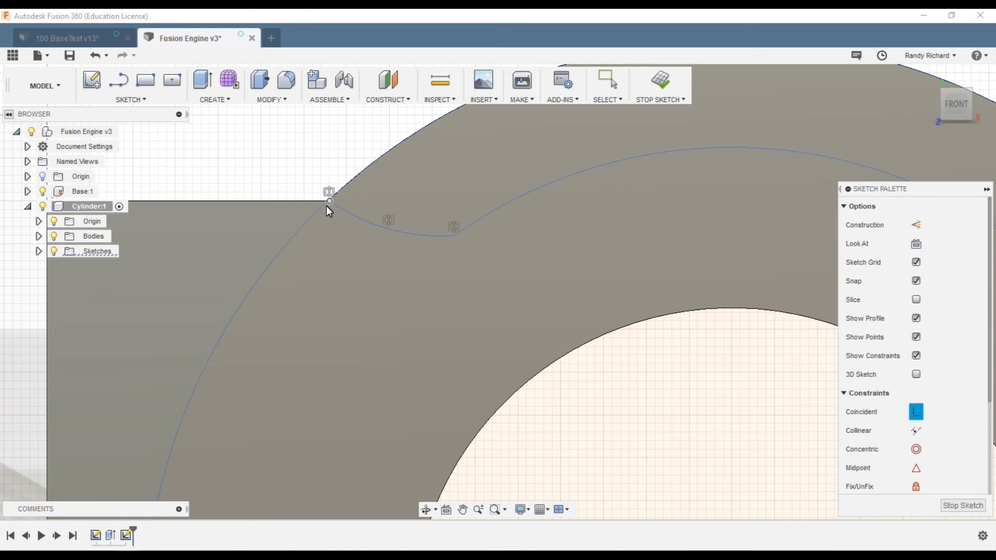
pyautogui.scroll(1, 326, 204)
pyautogui.click(333, 199)
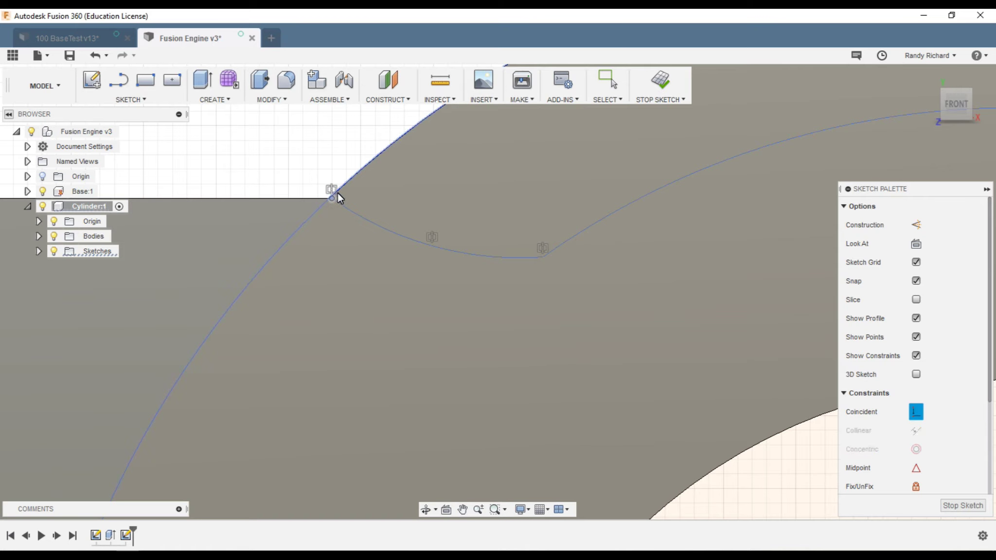
pyautogui.click(339, 197)
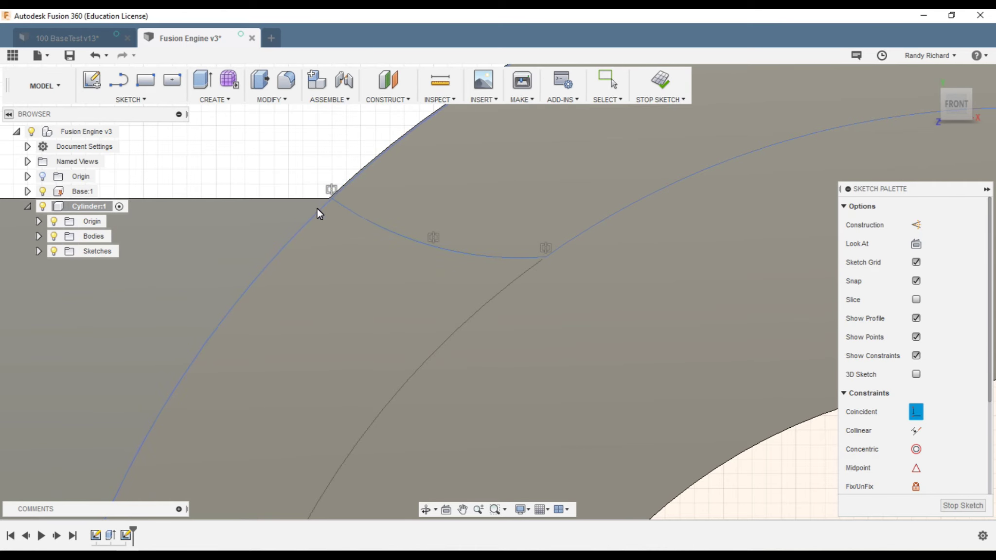
# - Make the upper corner arc's outer endpoint coincident with the port block's upper corner
pyautogui.scroll(2, 320, 211)
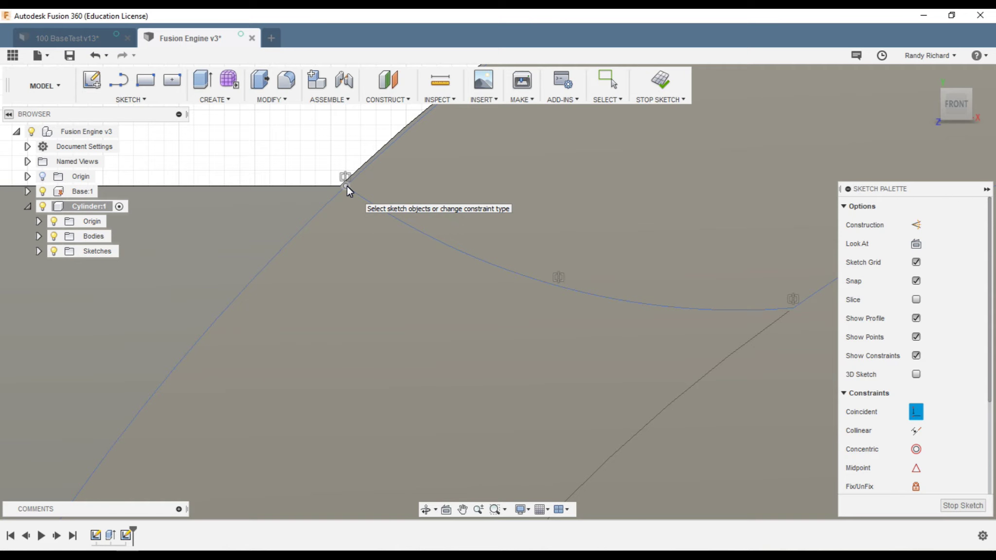
pyautogui.scroll(-2, 348, 186)
pyautogui.scroll(4, 347, 186)
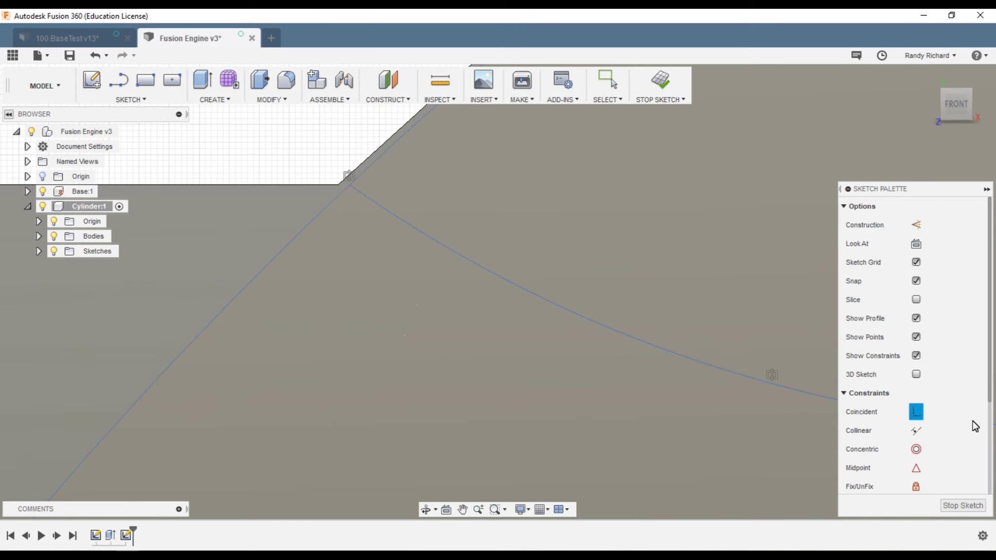
pyautogui.click(336, 186)
pyautogui.click(336, 188)
pyautogui.scroll(-1, 342, 221)
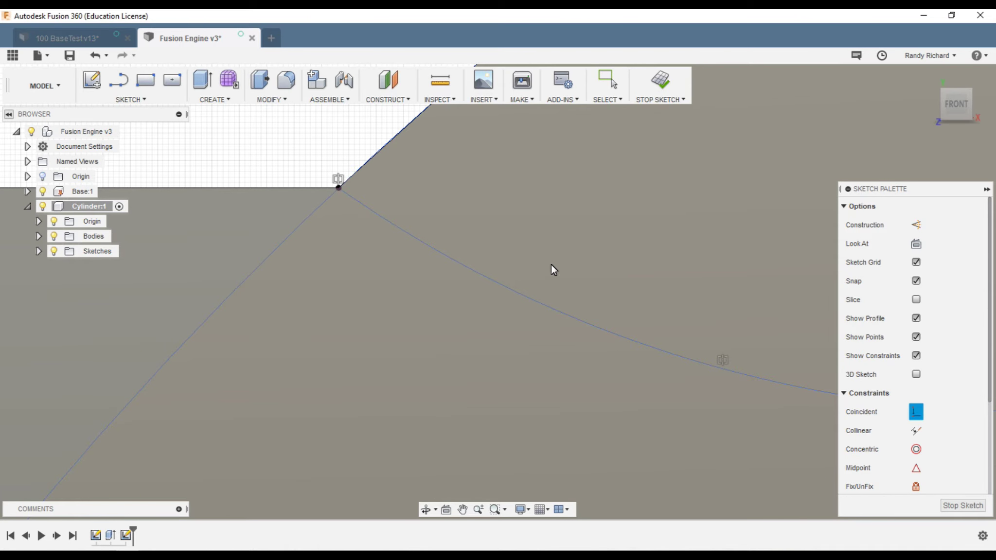
# - Check how the upper and lower corner arcs meet the 1.375 in circle at the port block's corners
pyautogui.scroll(2, 348, 217)
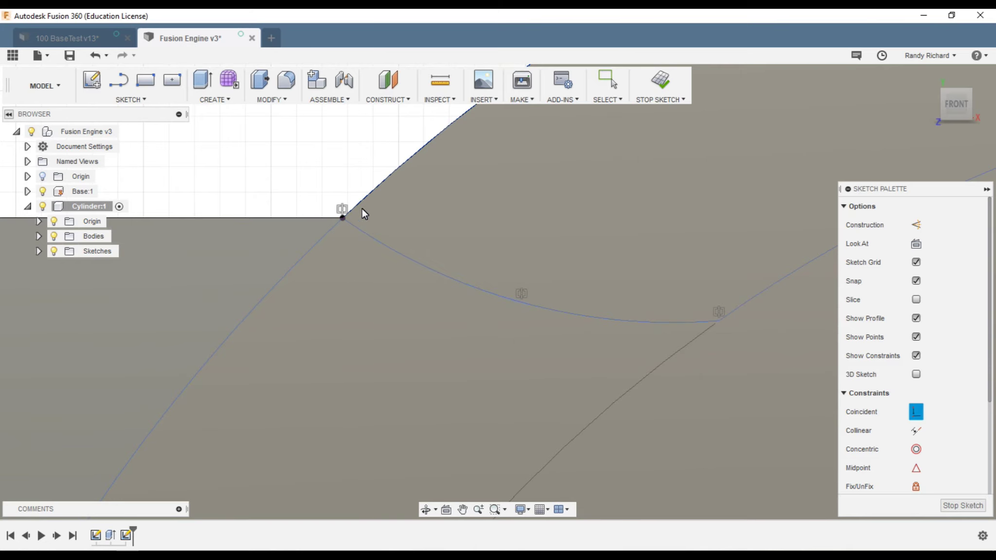
pyautogui.scroll(-6, 362, 210)
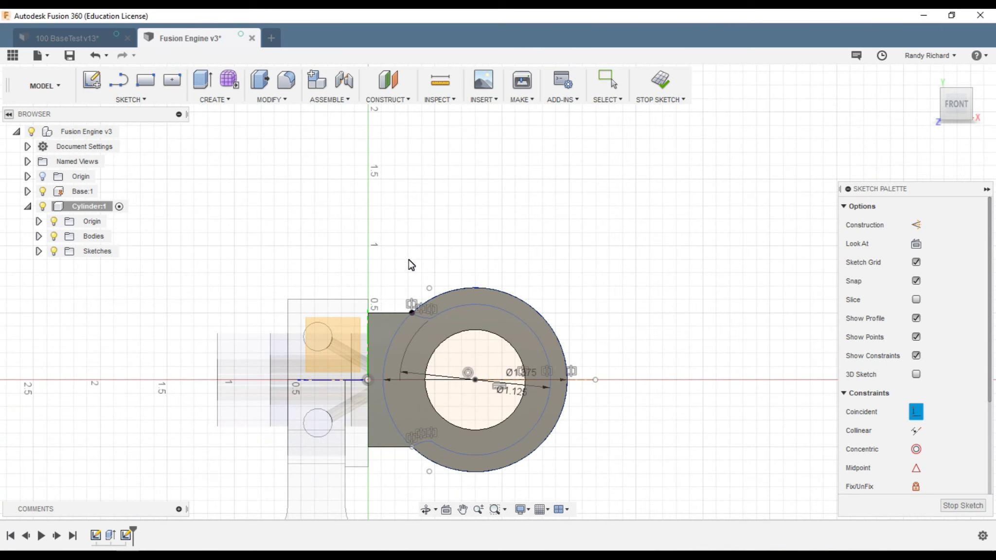
pyautogui.scroll(8, 421, 467)
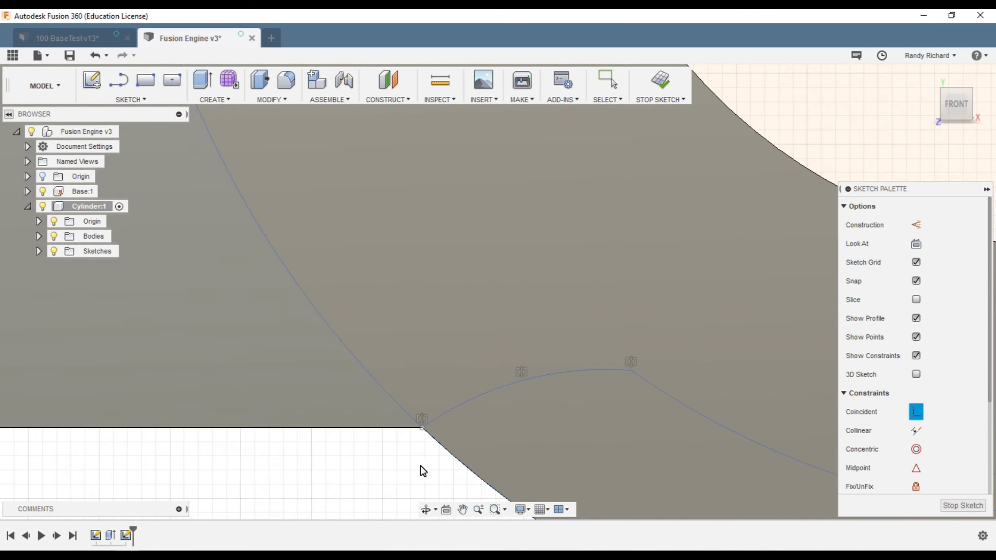
pyautogui.scroll(3, 417, 372)
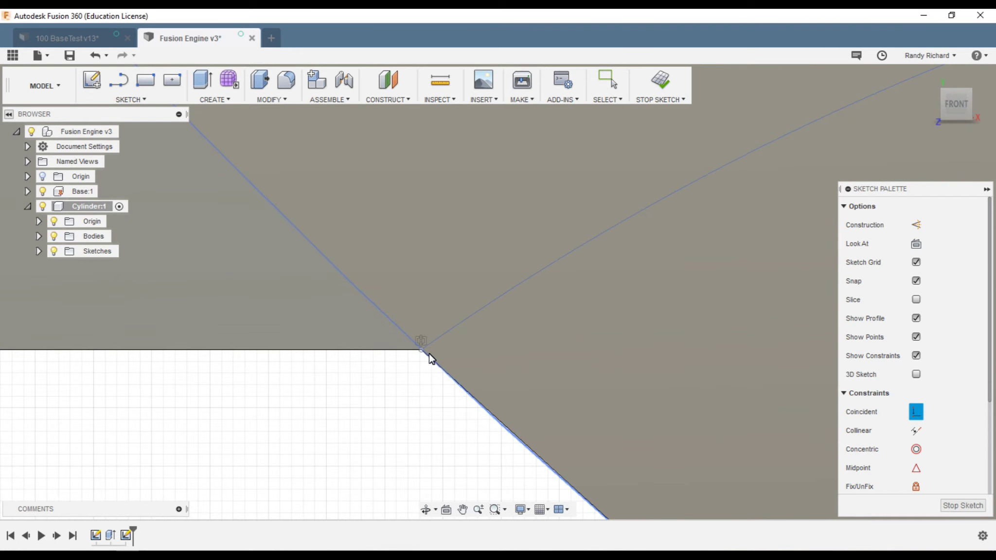
pyautogui.scroll(-5, 433, 344)
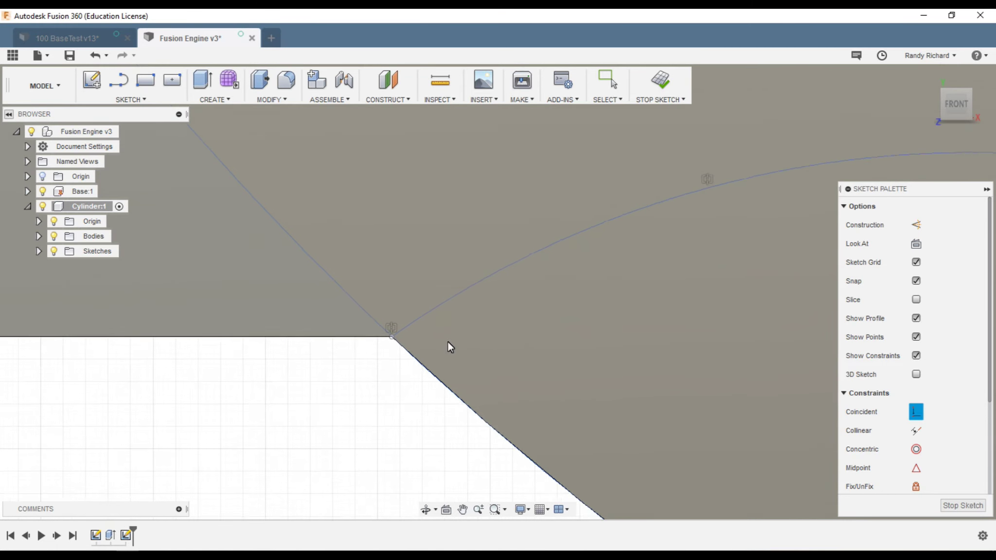
pyautogui.scroll(-2, 419, 253)
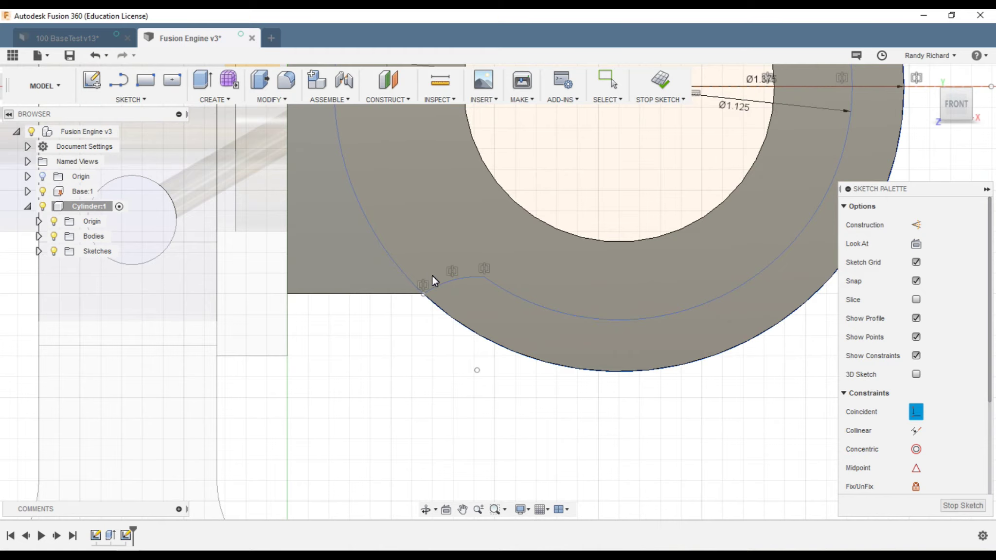
pyautogui.scroll(-3, 462, 291)
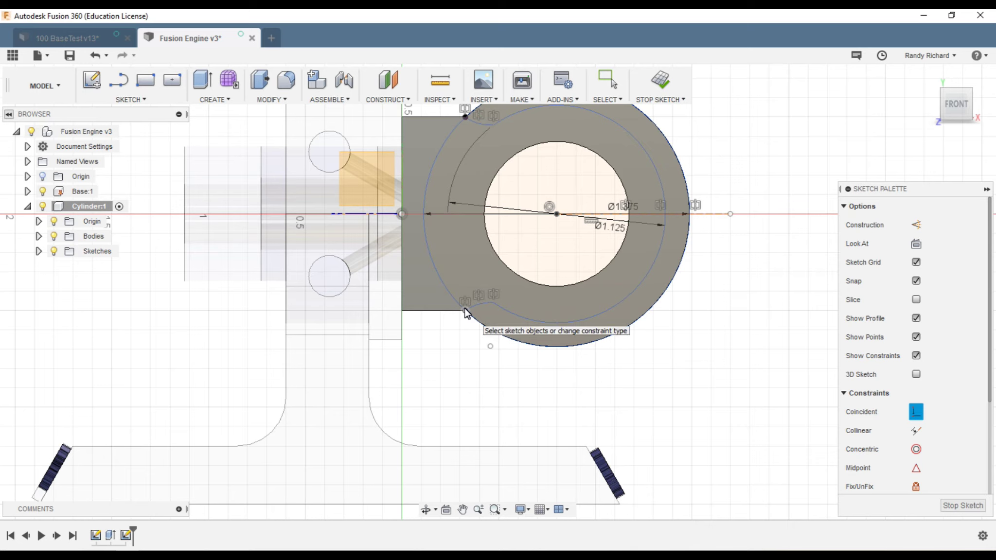
pyautogui.press('Escape')
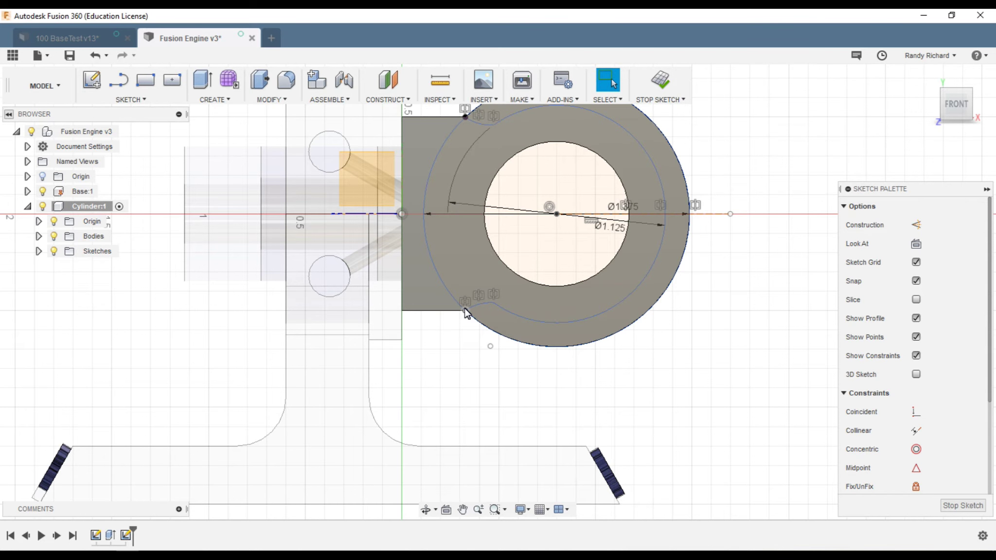
# - Trim the port-block-side section of the 1.375 in circle between the two corner arcs and finish the sketch
pyautogui.press('t')
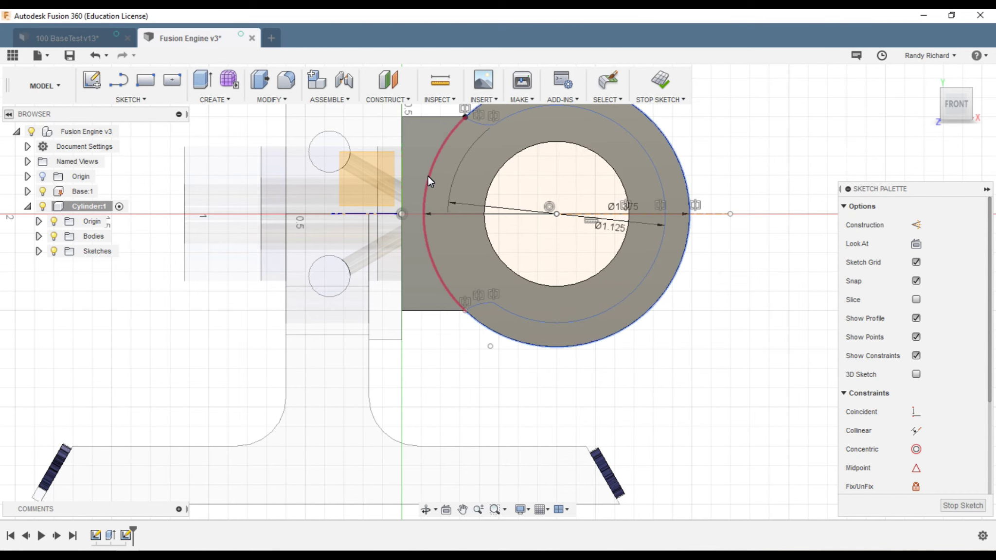
pyautogui.click(428, 176)
pyautogui.scroll(-3, 433, 254)
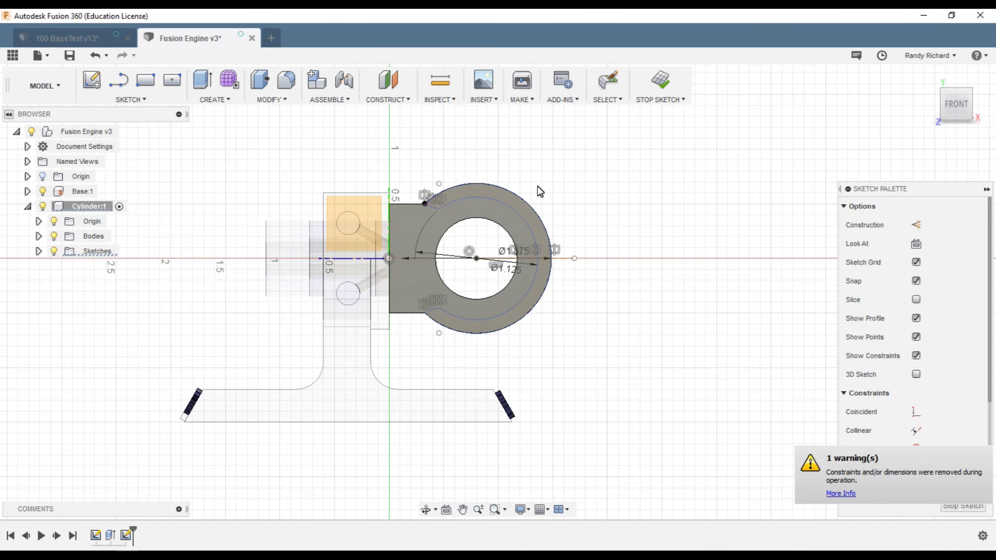
pyautogui.click(657, 82)
pyautogui.moveTo(955, 100)
pyautogui.mouseDown()
pyautogui.moveTo(931, 110)
pyautogui.moveTo(961, 105)
pyautogui.mouseUp()
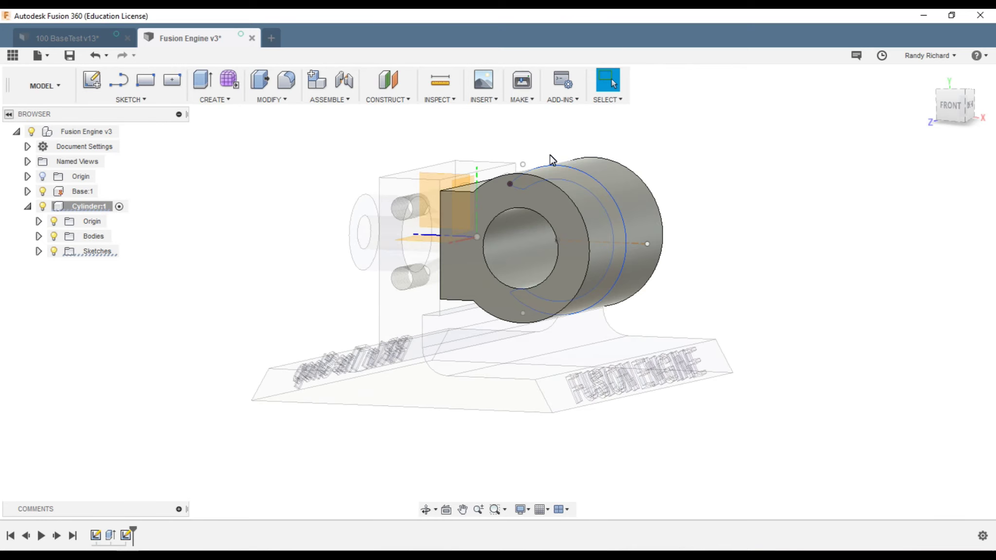
pyautogui.scroll(3, 551, 158)
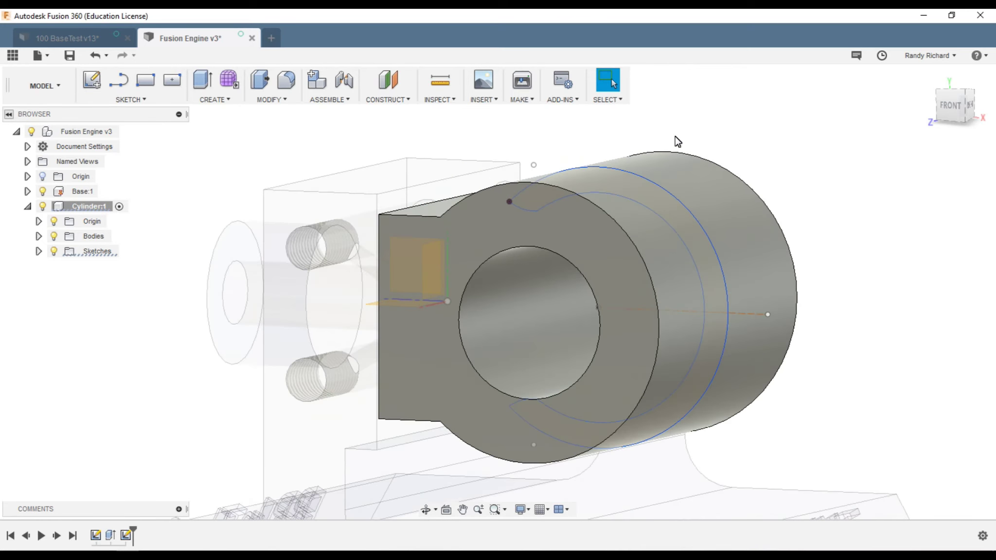
# - Extrude the C-shaped profile symmetrically as a cut through the cylinder, with a distance of about 0.50 in per side
pyautogui.click(201, 82)
pyautogui.click(604, 180)
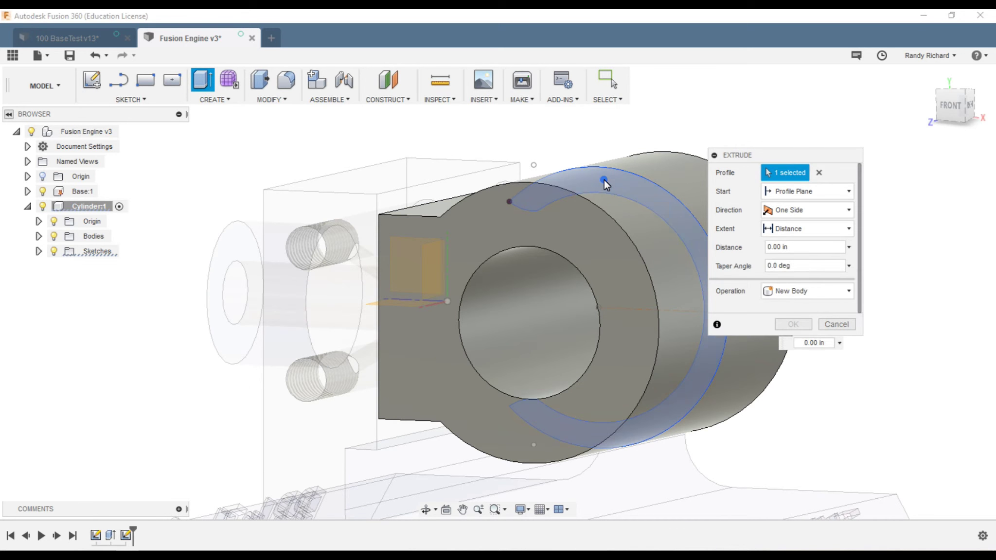
pyautogui.scroll(-3, 623, 294)
pyautogui.click(849, 212)
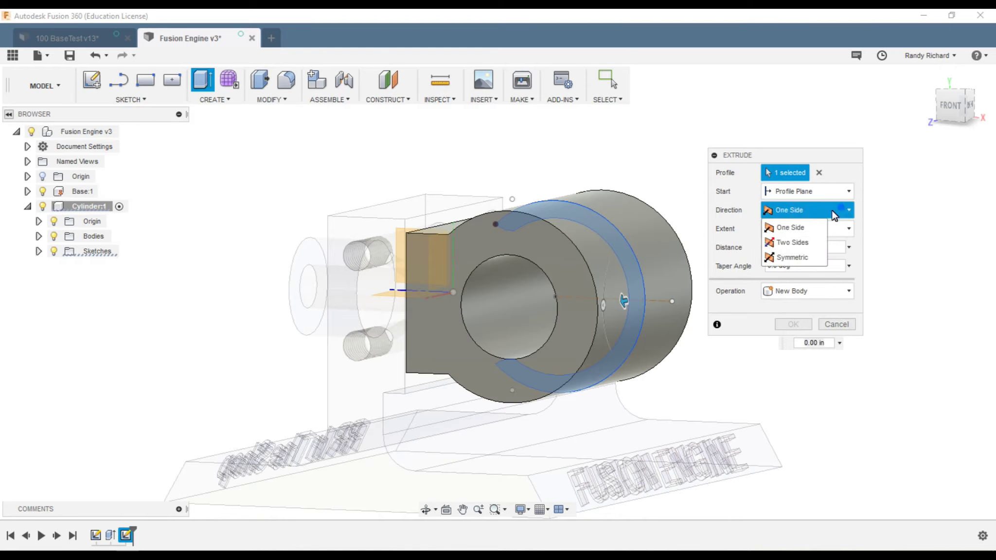
pyautogui.click(803, 257)
pyautogui.scroll(2, 676, 248)
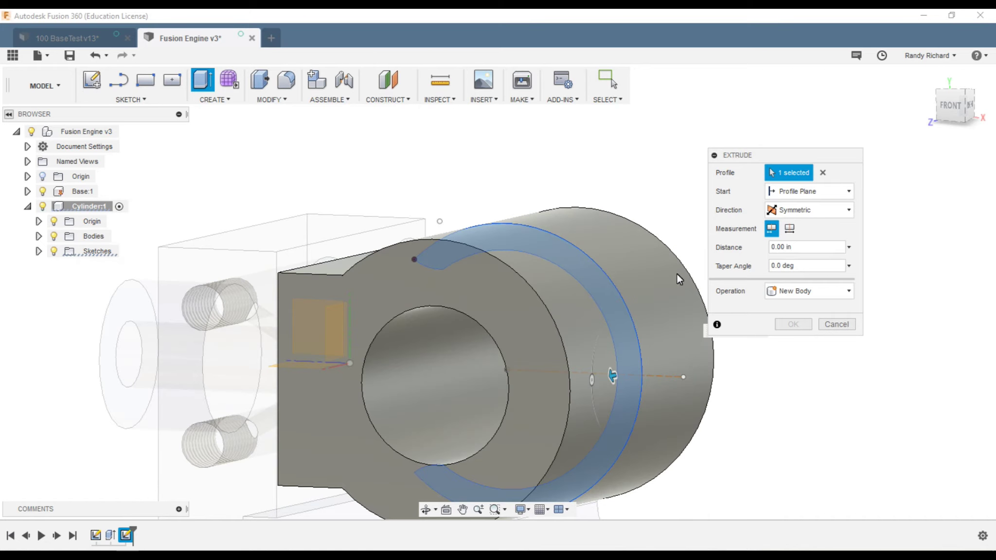
pyautogui.scroll(-1, 559, 396)
pyautogui.moveTo(583, 379); pyautogui.dragTo(550, 378)
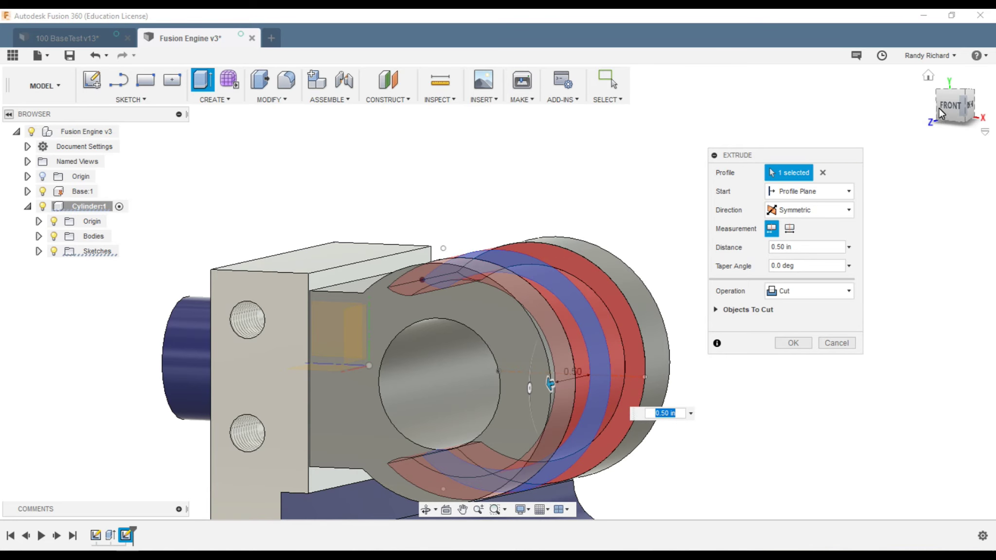
# - Set the symmetric cut's distance to 0.65 in and apply the extrusion
pyautogui.scroll(-2, 577, 178)
pyautogui.click(959, 106)
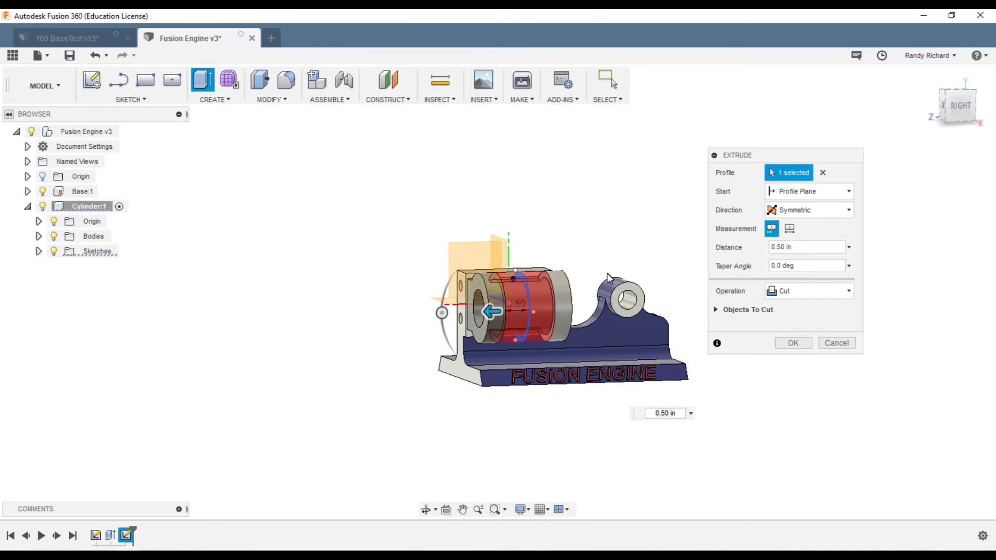
pyautogui.scroll(3, 597, 278)
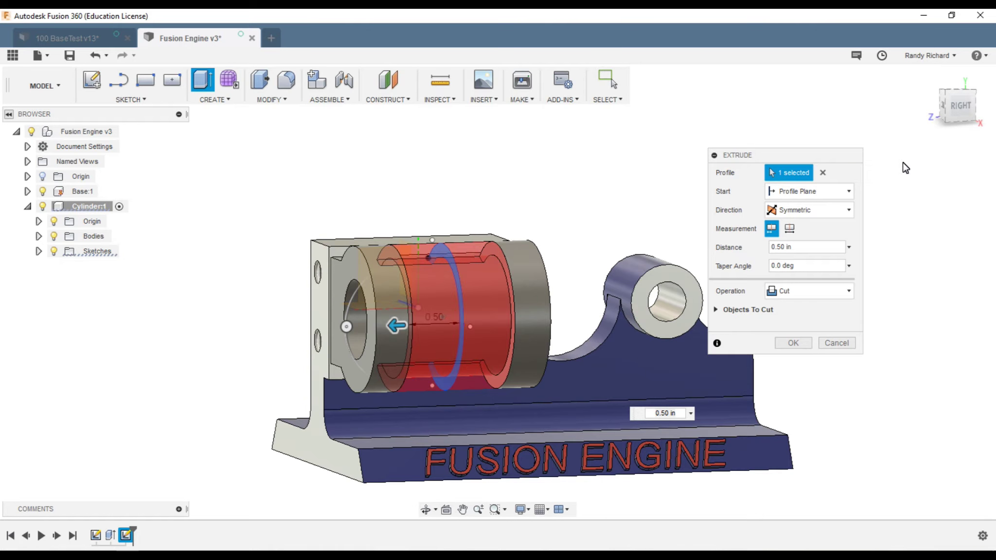
pyautogui.moveTo(963, 109); pyautogui.dragTo(947, 115)
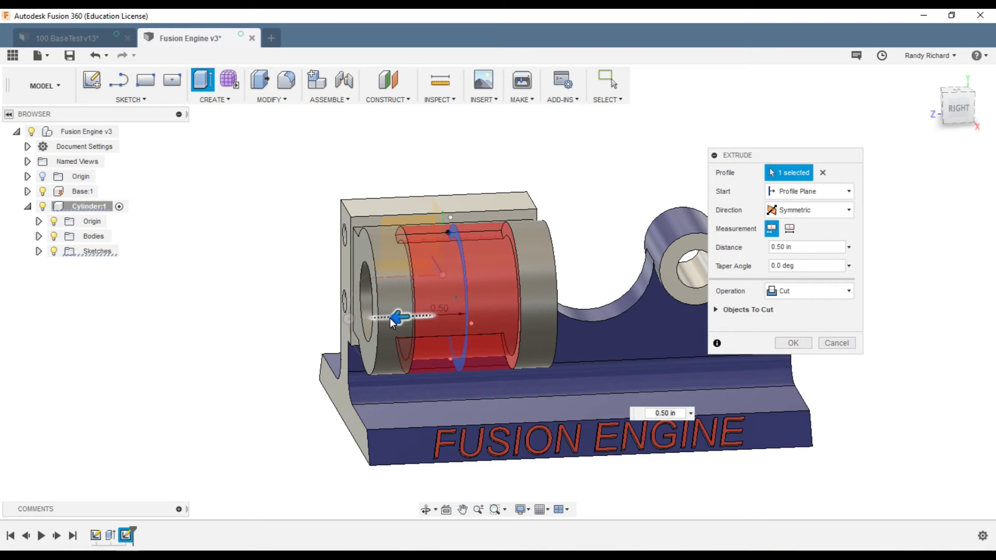
pyautogui.moveTo(395, 318); pyautogui.dragTo(384, 316)
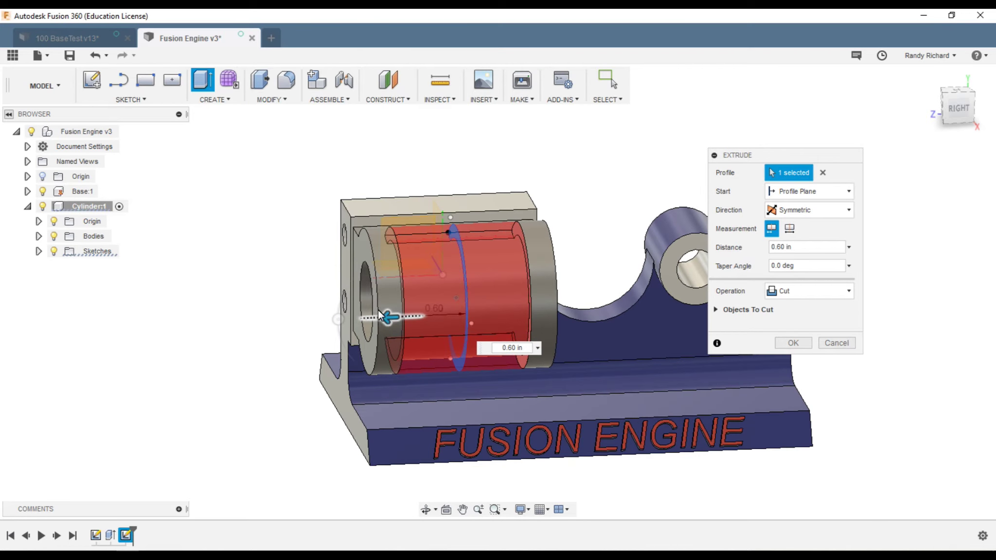
pyautogui.click(508, 348)
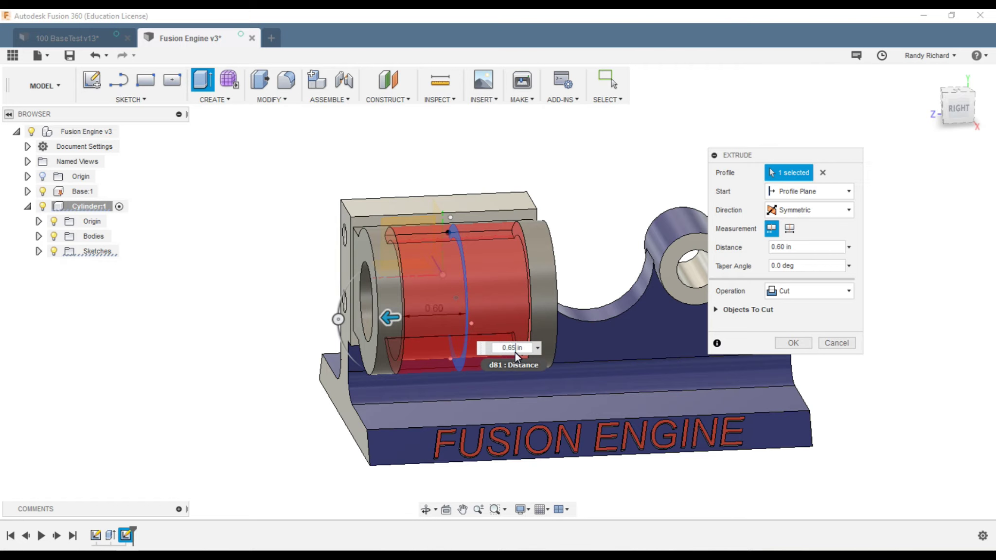
pyautogui.write('5')
pyautogui.press('Return')
pyautogui.click(792, 343)
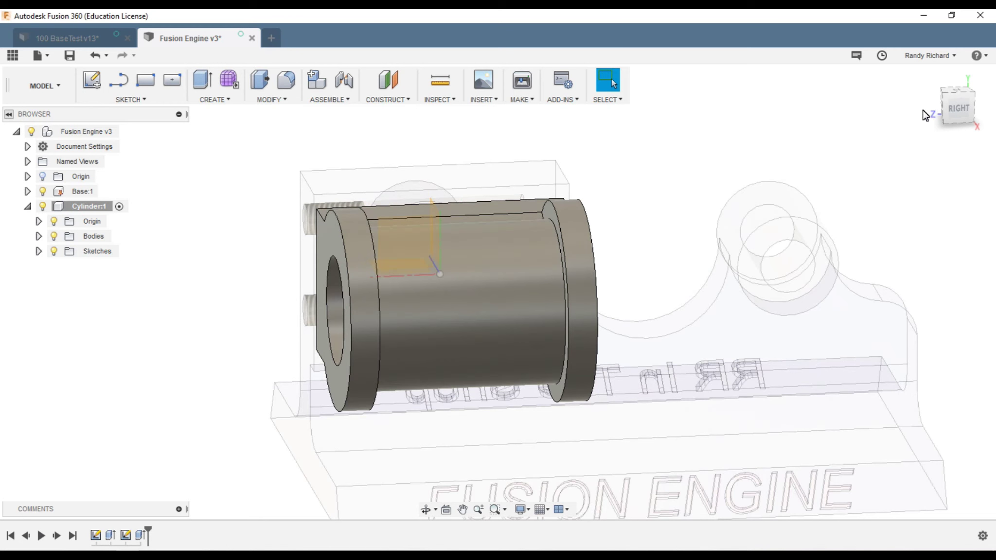
# - Examine the recessed barrel and the two end flanges of the cylinder from several sides
pyautogui.click(951, 106)
pyautogui.click(943, 93)
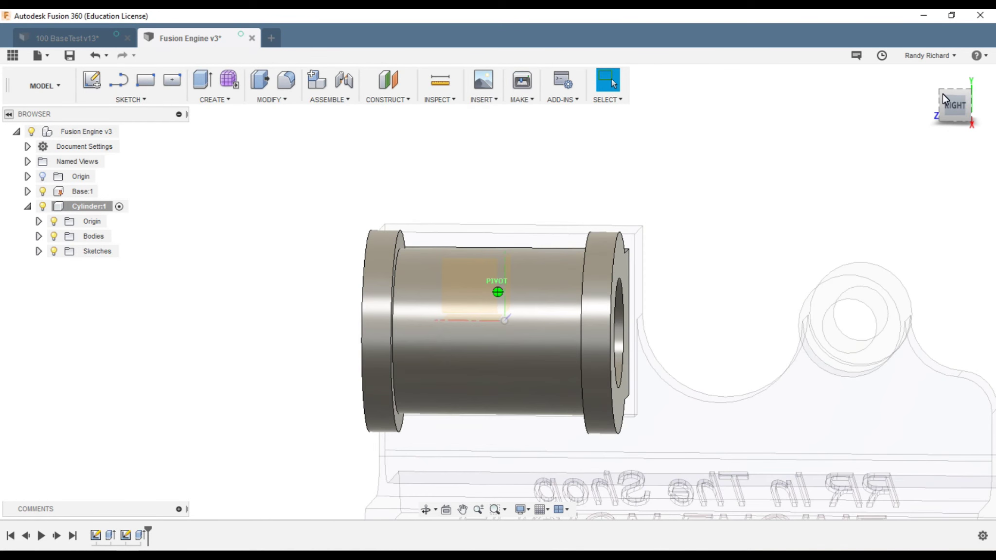
pyautogui.moveTo(41, 108)
pyautogui.keyDown('shift'); pyautogui.mouseDown(button='middle')
pyautogui.moveTo(54, 121)
pyautogui.moveTo(82, 122)
pyautogui.mouseUp(button='middle'); pyautogui.keyUp('shift')
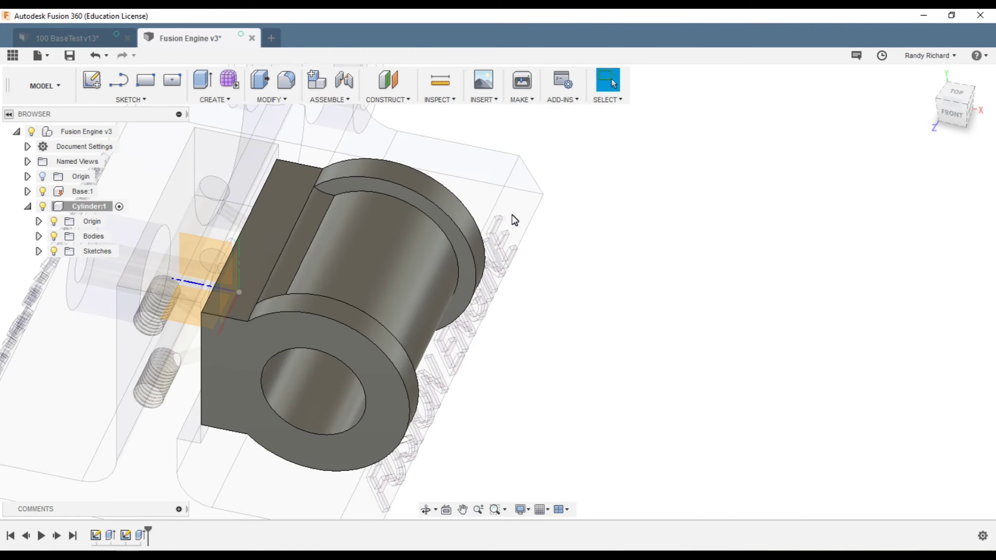
pyautogui.scroll(-3, 501, 223)
pyautogui.scroll(-2, 730, 227)
pyautogui.scroll(4, 467, 178)
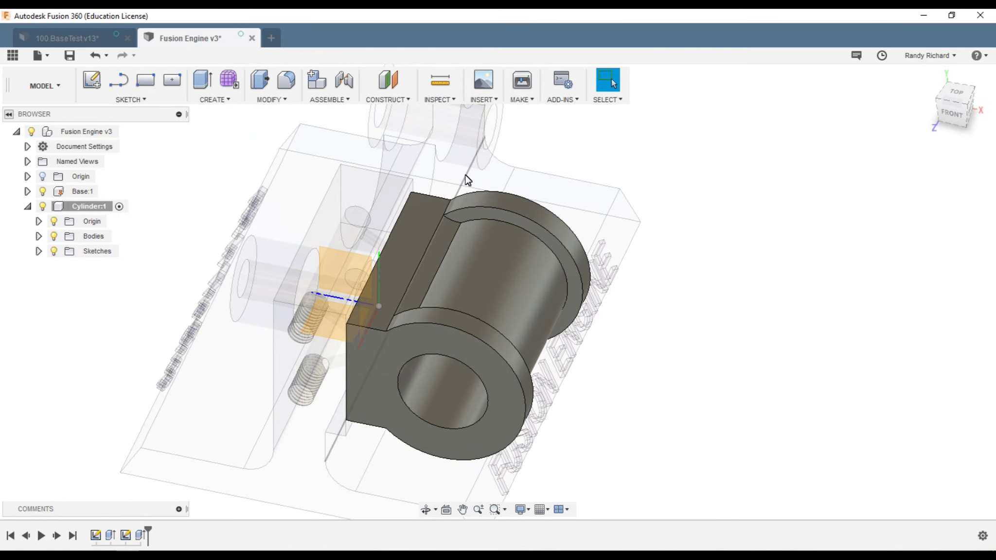
pyautogui.click(955, 116)
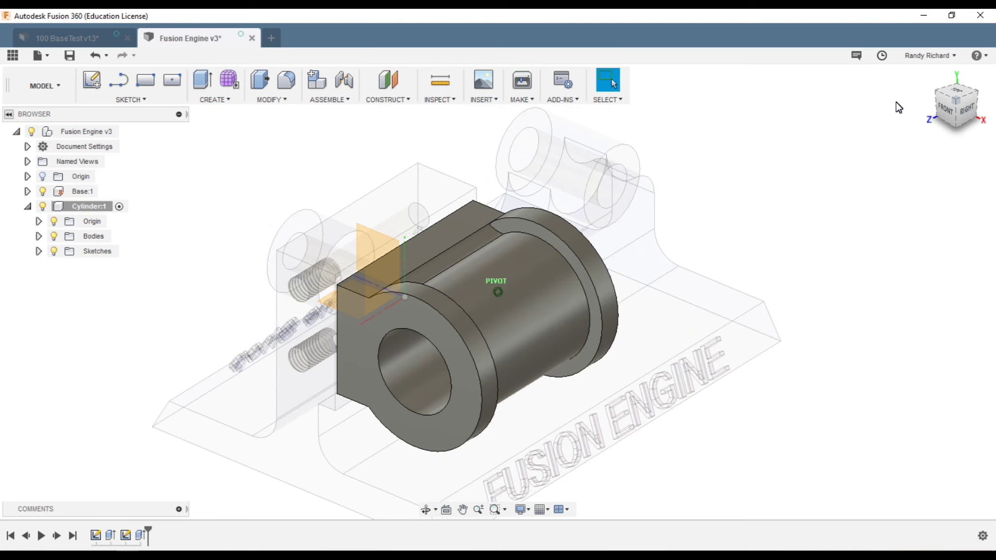
pyautogui.moveTo(899, 72)
pyautogui.keyDown('shift'); pyautogui.mouseDown(button='middle')
pyautogui.moveTo(937, 17)
pyautogui.moveTo(948, 83)
pyautogui.moveTo(930, 105)
pyautogui.moveTo(879, 122)
pyautogui.moveTo(896, 125)
pyautogui.moveTo(841, 122)
pyautogui.moveTo(894, 164)
pyautogui.mouseUp(button='middle'); pyautogui.keyUp('shift')
pyautogui.scroll(-5, 211, 336)
pyautogui.scroll(7, 398, 305)
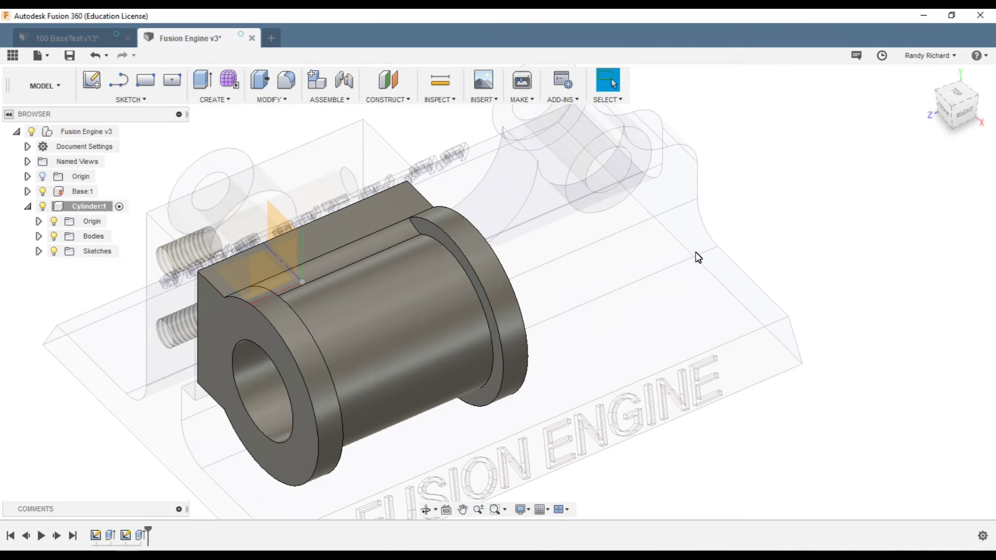
pyautogui.scroll(-3, 696, 252)
pyautogui.scroll(2, 452, 285)
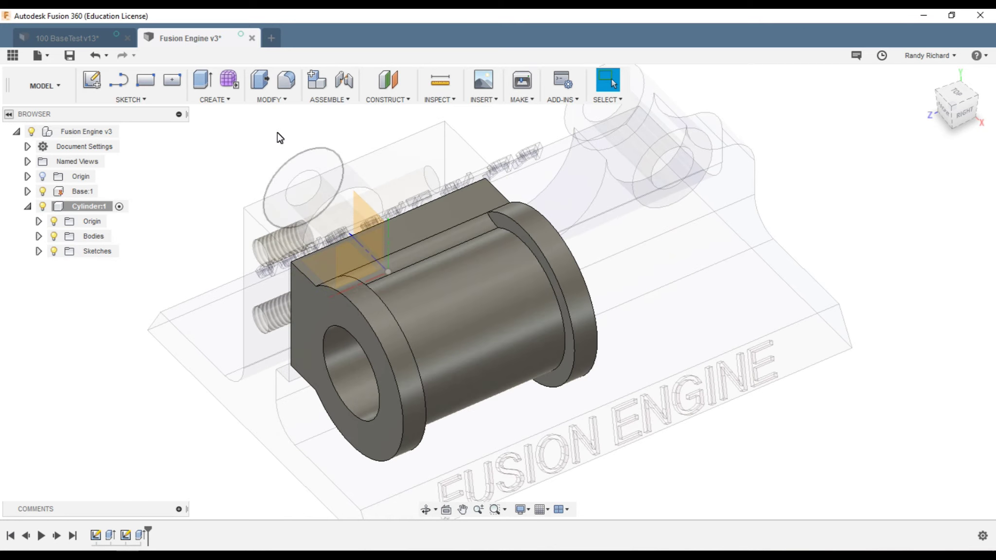
# - Fillet the two inside edges where the recessed barrel meets the end flanges with a 0.05 in radius
pyautogui.click(273, 100)
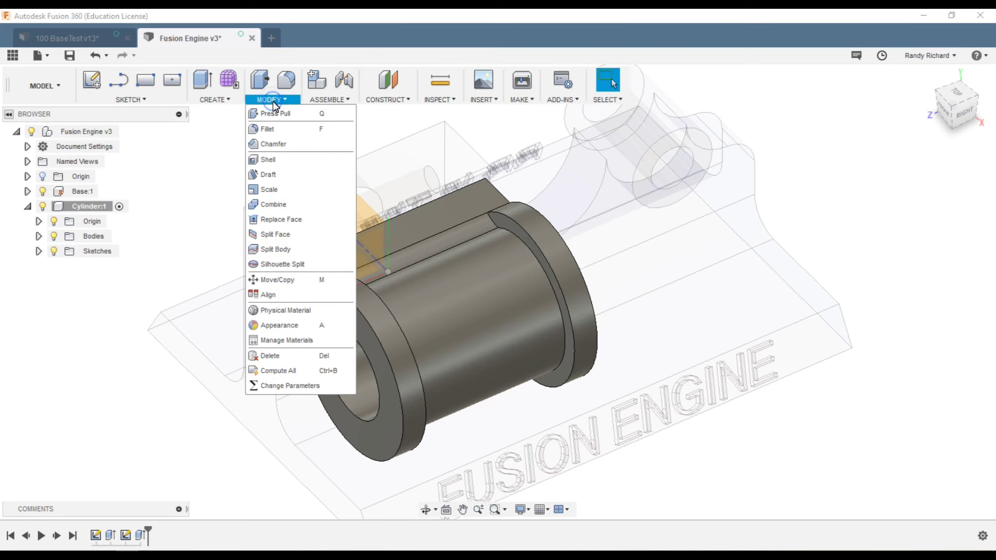
pyautogui.click(280, 131)
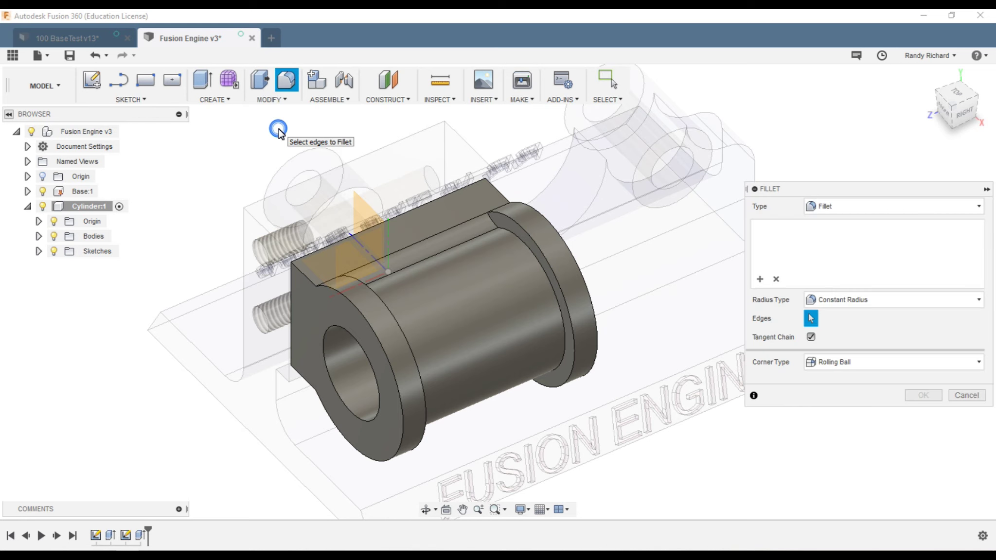
pyautogui.click(511, 233)
pyautogui.moveTo(942, 110); pyautogui.dragTo(856, 107)
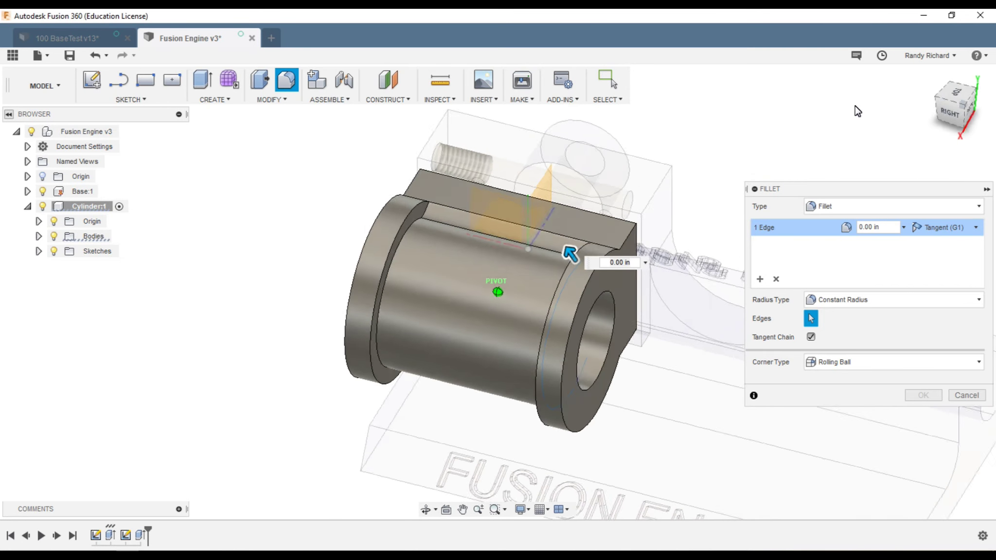
pyautogui.click(409, 239)
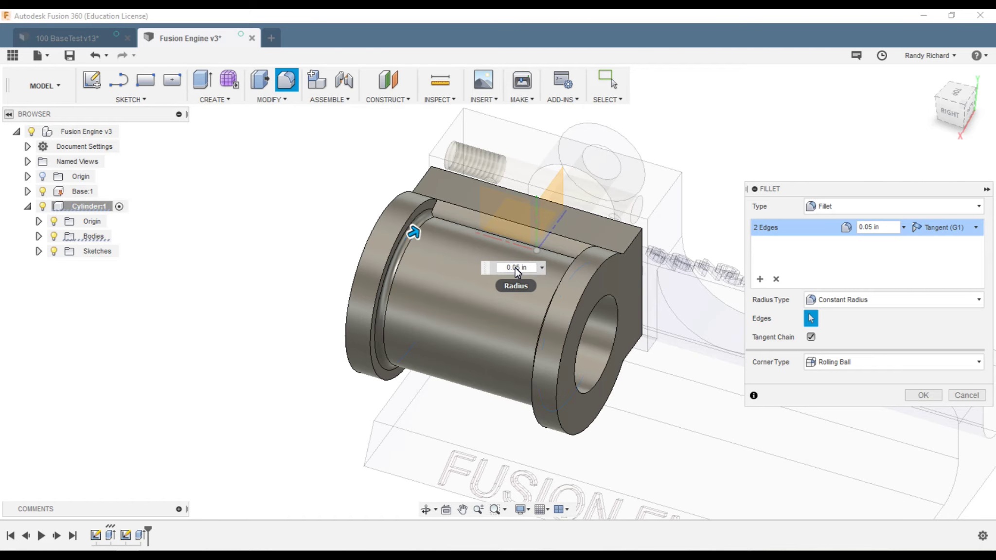
pyautogui.click(924, 395)
# - Fillet the outer rim edges on the inward-facing sides of both end flanges with a 0.02 in radius
pyautogui.moveTo(961, 106); pyautogui.dragTo(952, 101)
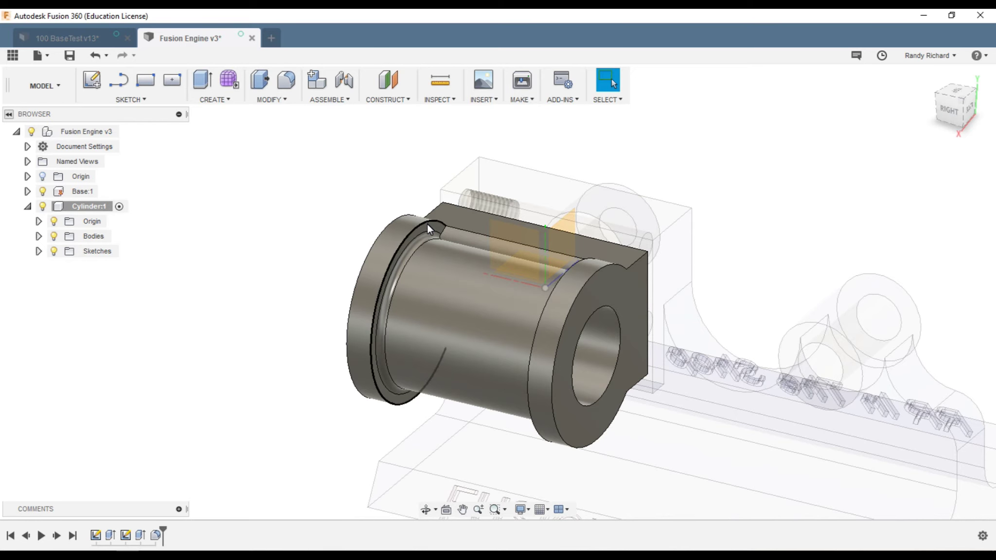
pyautogui.press('f')
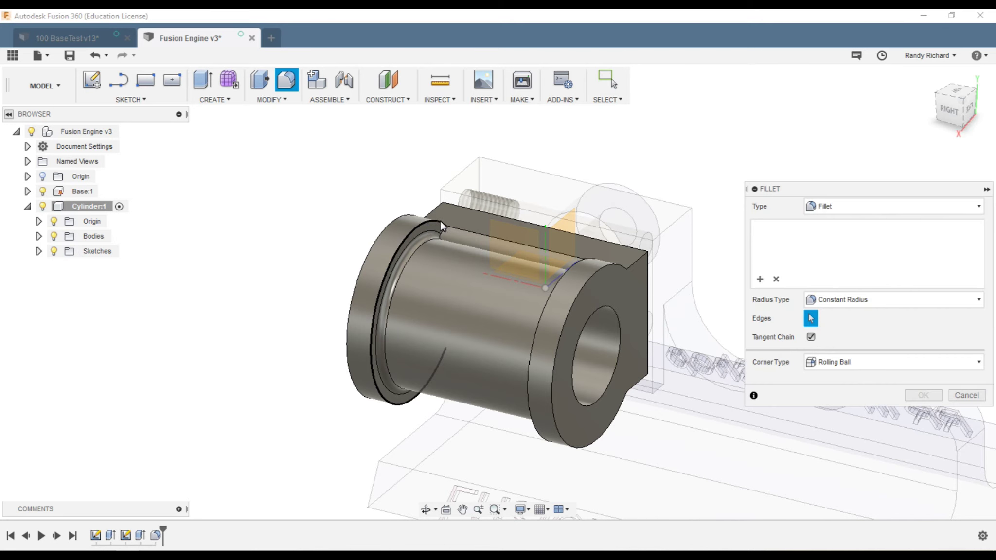
pyautogui.click(430, 220)
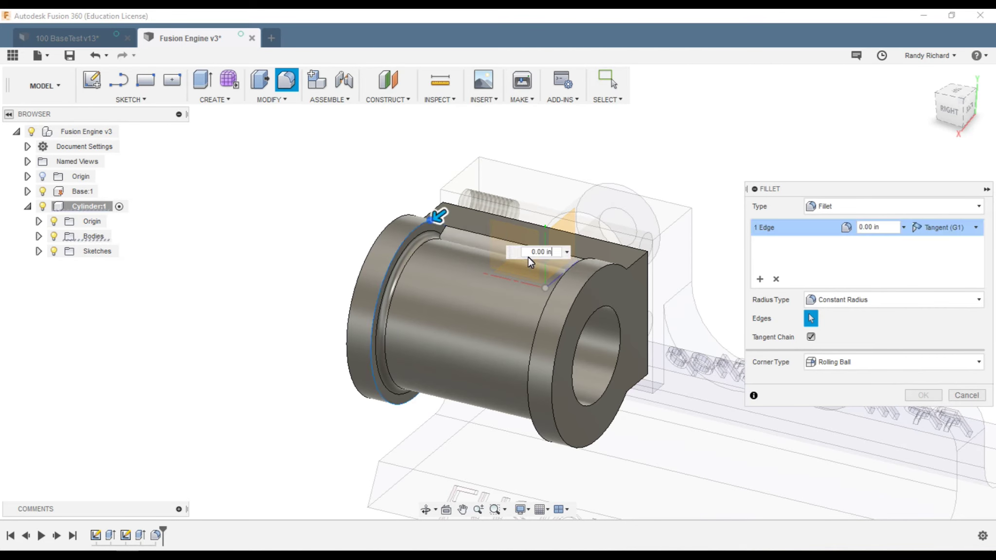
pyautogui.click(574, 270)
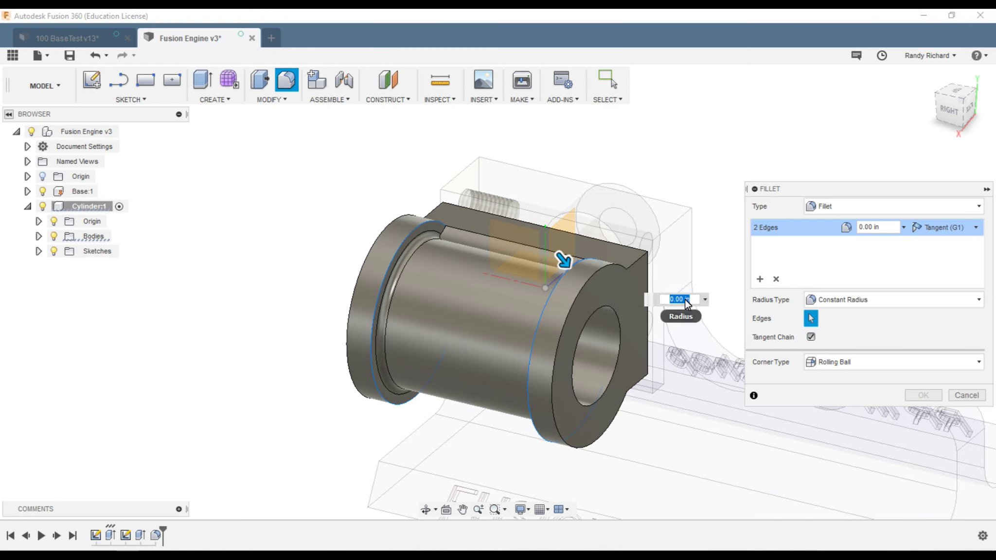
pyautogui.write('0.02')
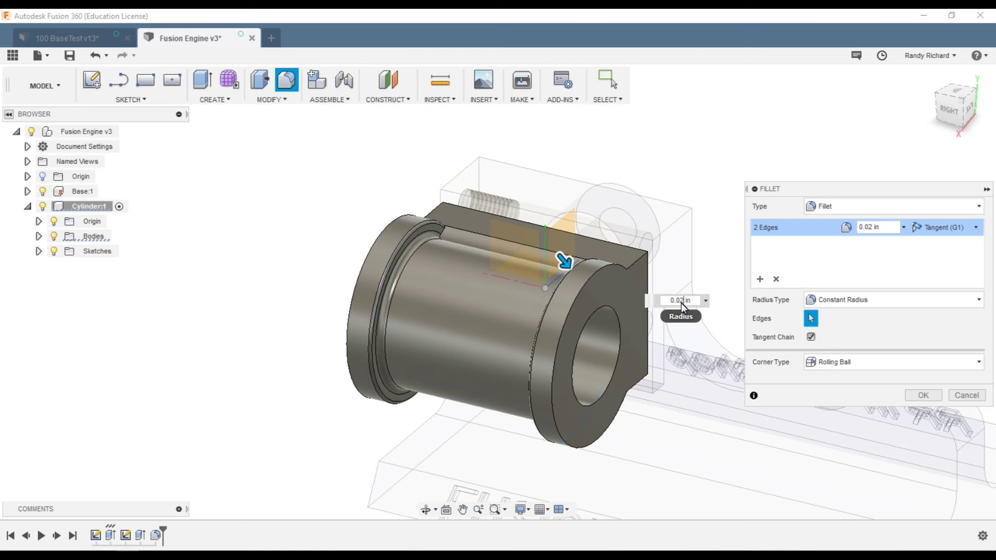
pyautogui.click(910, 394)
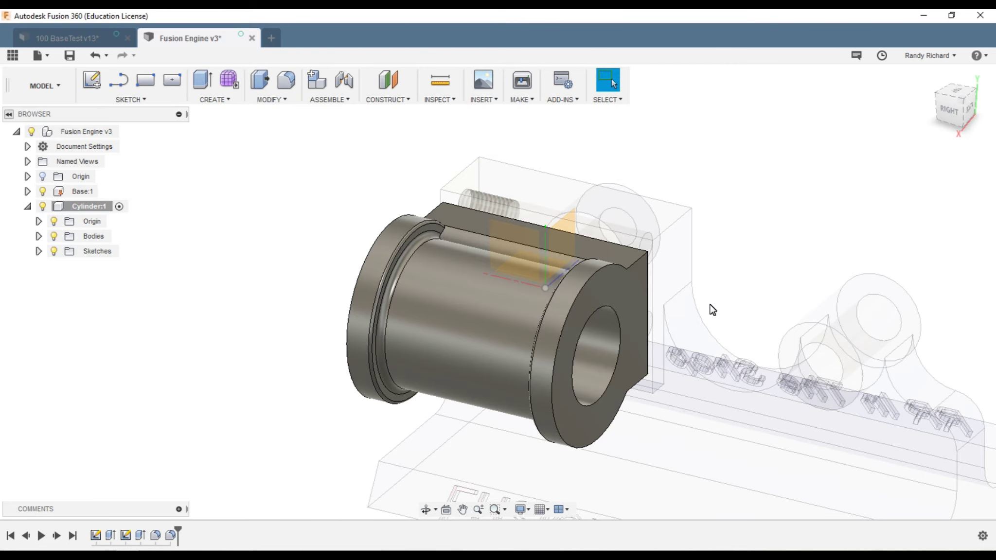
# - Inspect the filleted flanges and the cylinder's position on the base from several angles
pyautogui.scroll(-3, 428, 316)
pyautogui.scroll(2, 442, 329)
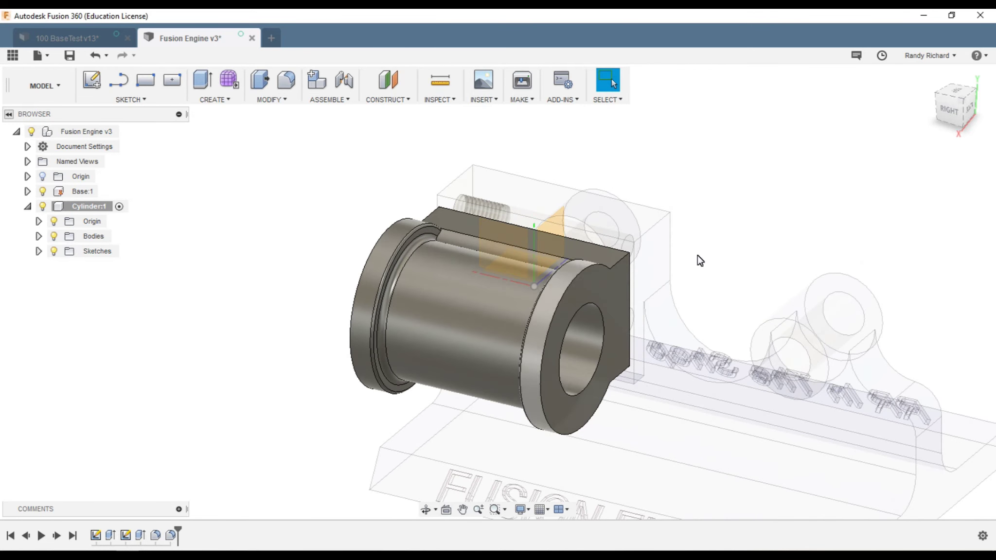
pyautogui.moveTo(951, 113); pyautogui.dragTo(956, 118)
pyautogui.click(955, 116)
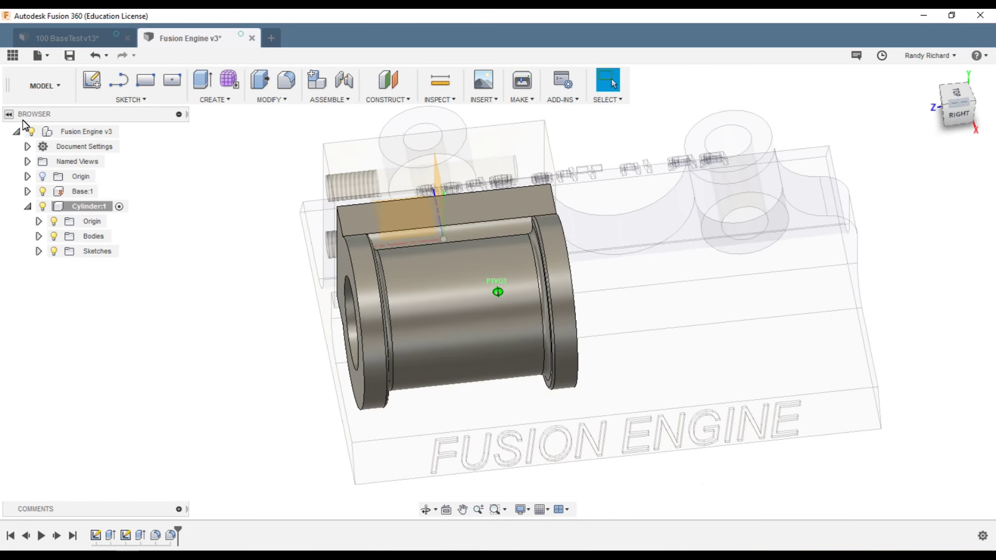
pyautogui.moveTo(15, 98)
pyautogui.mouseDown()
pyautogui.moveTo(27, 90)
pyautogui.moveTo(59, 118)
pyautogui.moveTo(119, 125)
pyautogui.moveTo(44, 111)
pyautogui.moveTo(84, 114)
pyautogui.mouseUp()
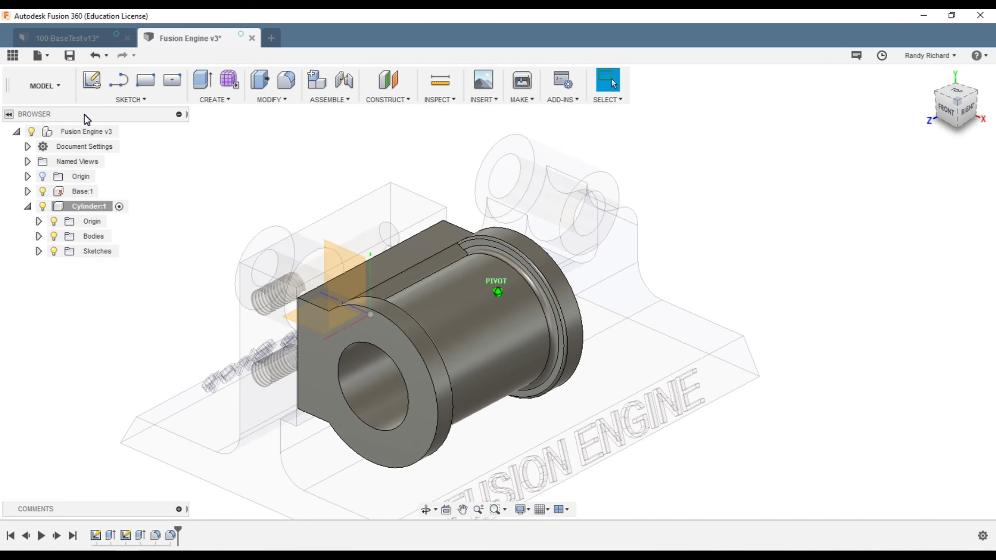
pyautogui.scroll(-3, 570, 337)
pyautogui.scroll(3, 511, 380)
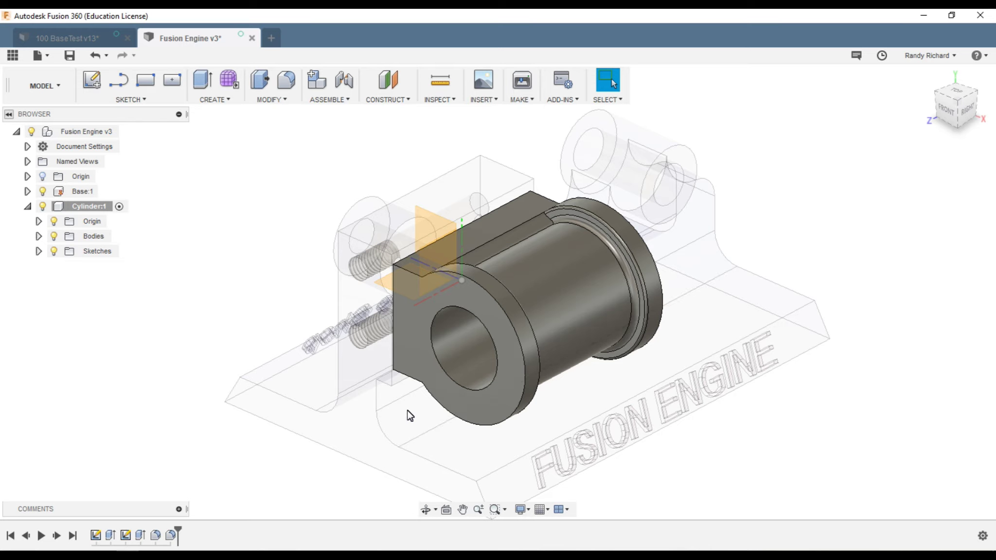
pyautogui.scroll(-2, 402, 395)
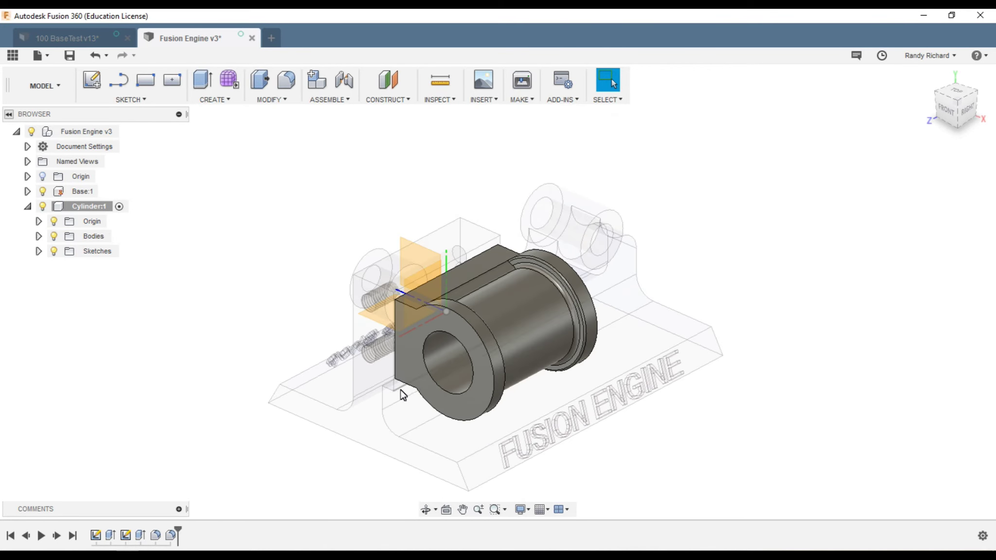
pyautogui.scroll(2, 482, 433)
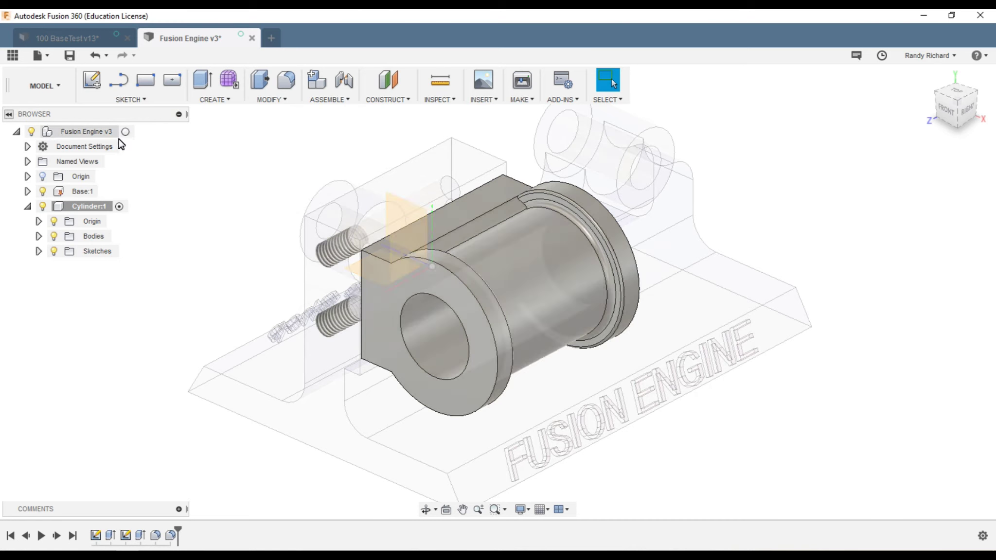
# - Start a sketch on the cylinder's front end face and draw a 1.125 in diameter circle centred on the bore
pyautogui.press('s')
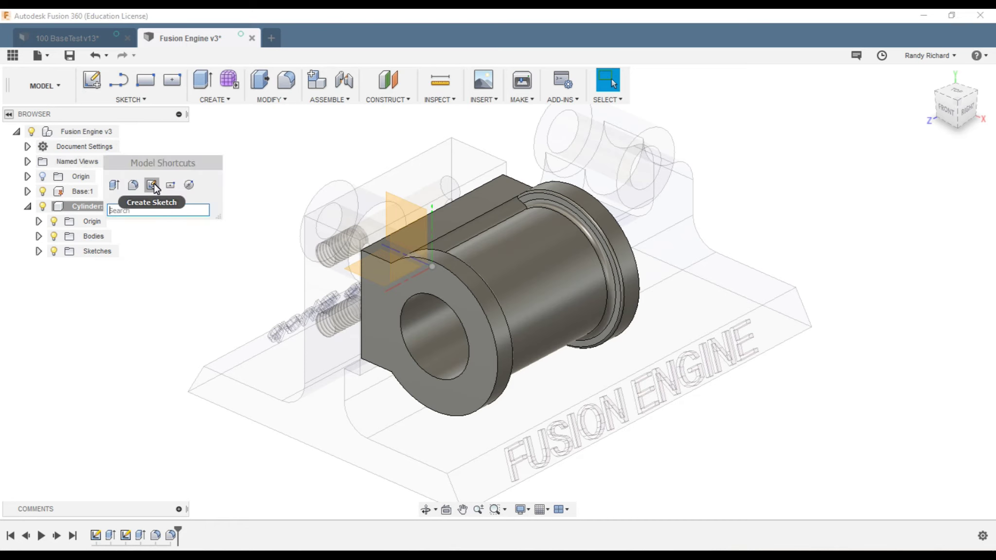
pyautogui.click(152, 185)
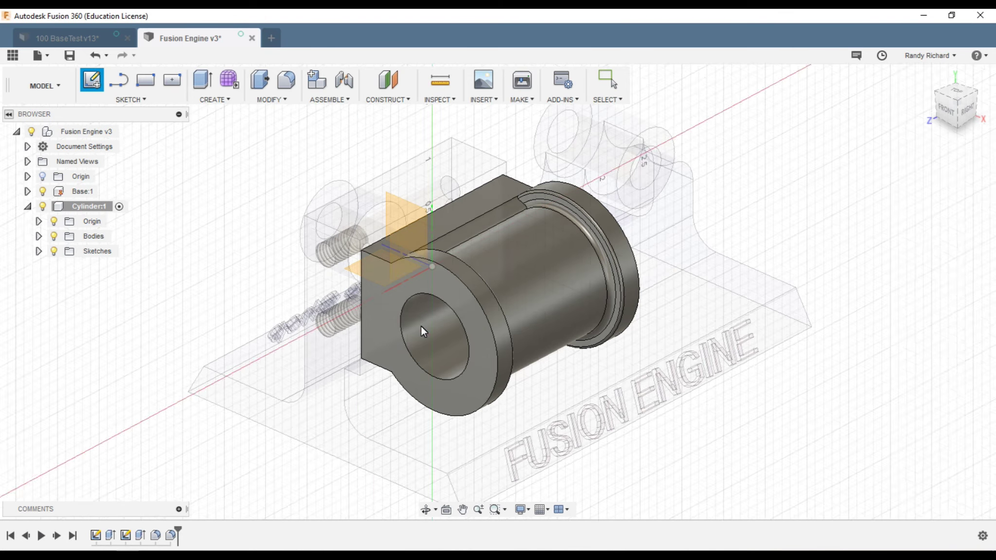
pyautogui.click(387, 297)
pyautogui.press('c')
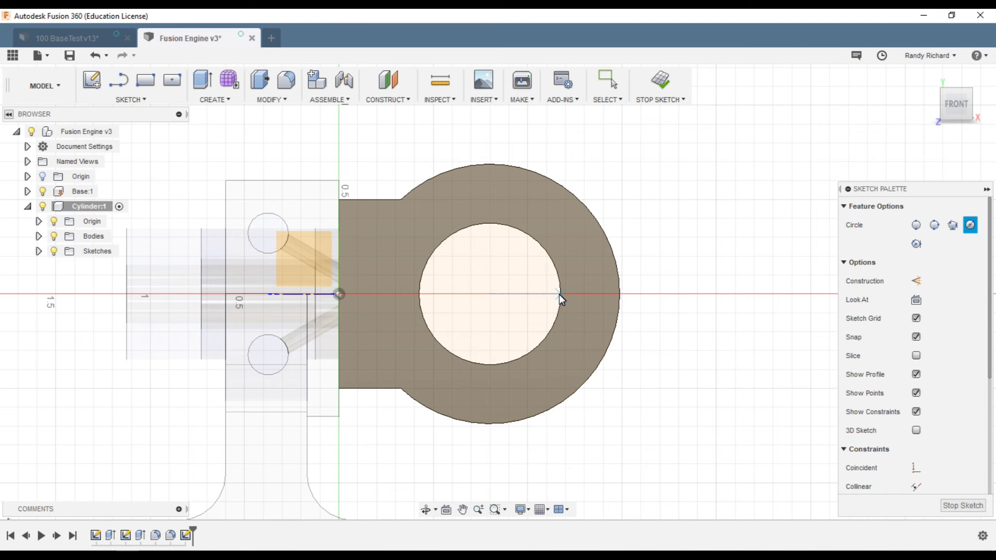
pyautogui.click(492, 294)
pyautogui.write('1.125')
pyautogui.press('Return')
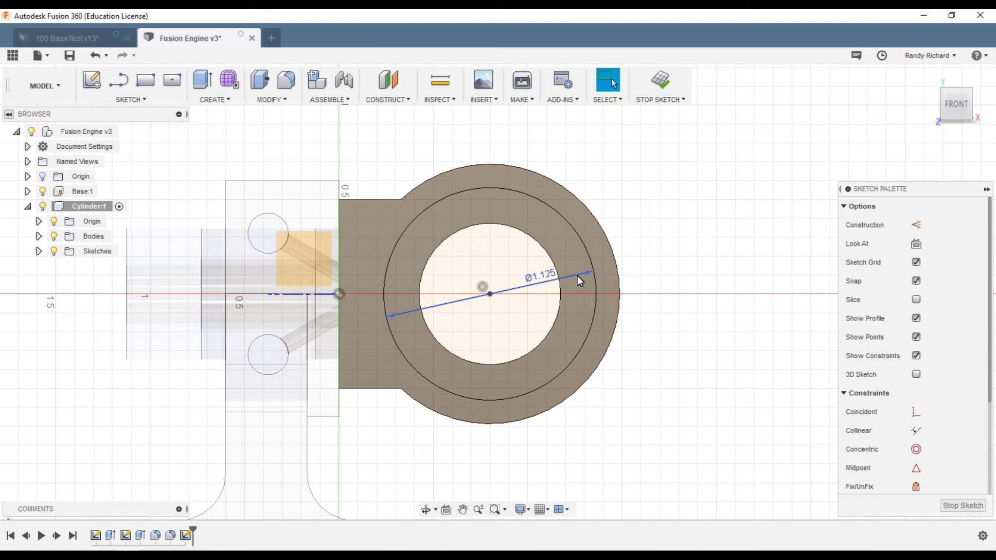
# - Draw a horizontal line from the bore's centre outward past the outer edge of the flange
pyautogui.press('l')
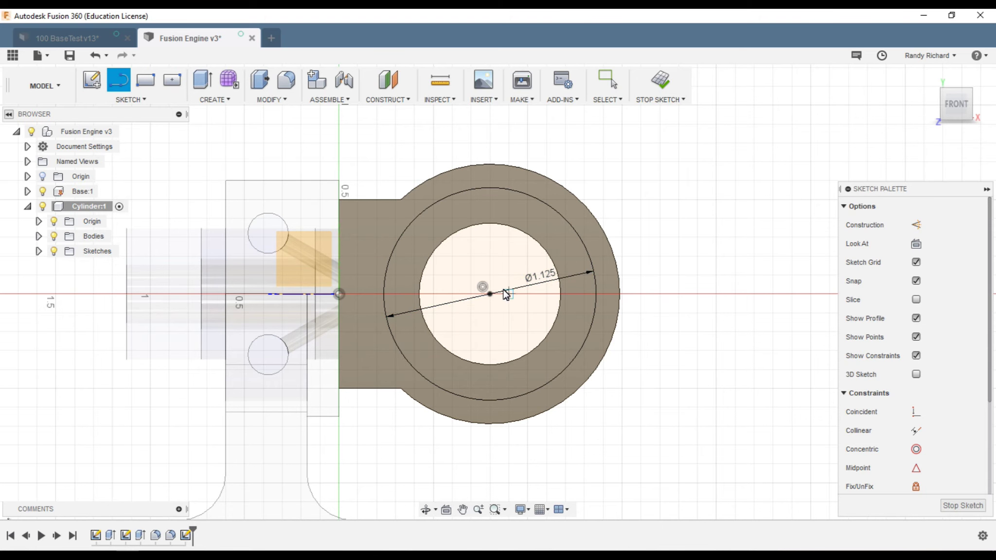
pyautogui.click(490, 294)
pyautogui.click(659, 294)
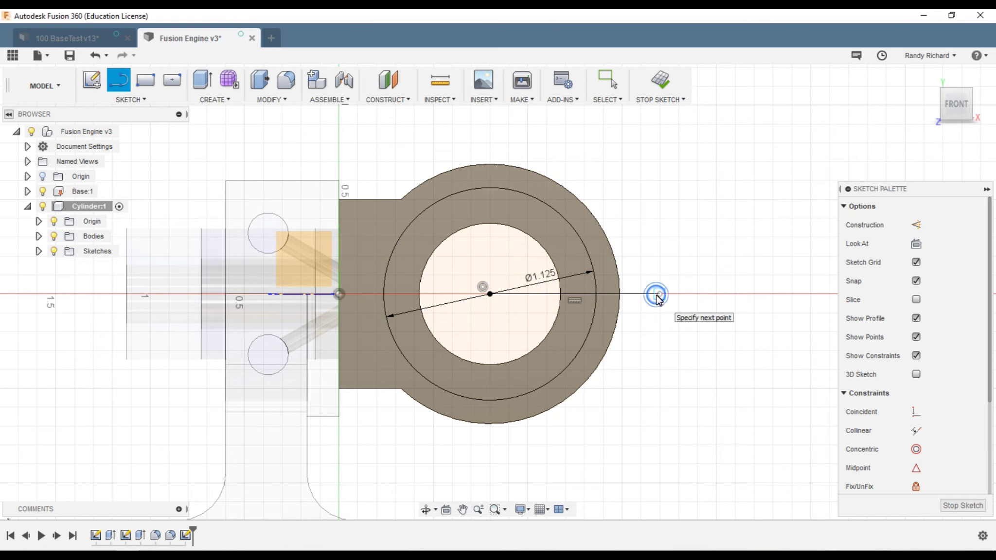
pyautogui.press('Escape')
# - Convert the 1.125 in circle and the horizontal line to construction geometry
pyautogui.click(580, 237)
pyautogui.press('x')
pyautogui.click(633, 294)
pyautogui.press('x')
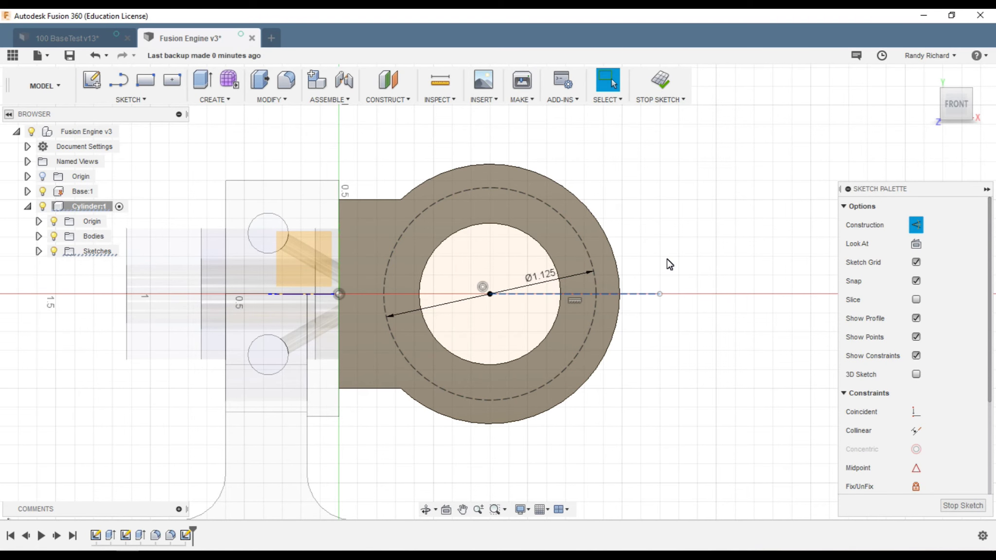
# - Switch the horizontal line to normal geometry and back to construction geometry
pyautogui.click(917, 225)
pyautogui.click(916, 226)
pyautogui.click(917, 225)
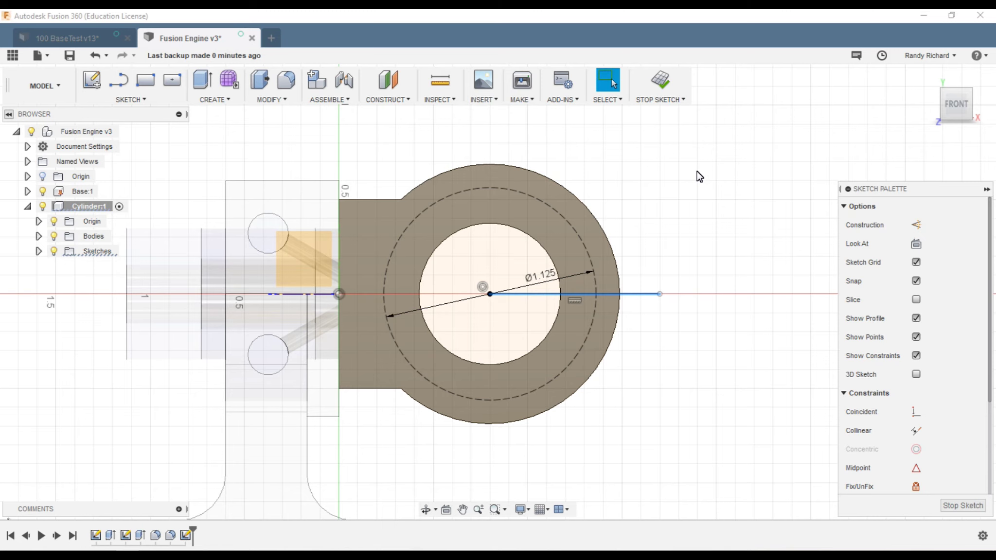
pyautogui.click(661, 167)
pyautogui.click(643, 294)
pyautogui.press('x')
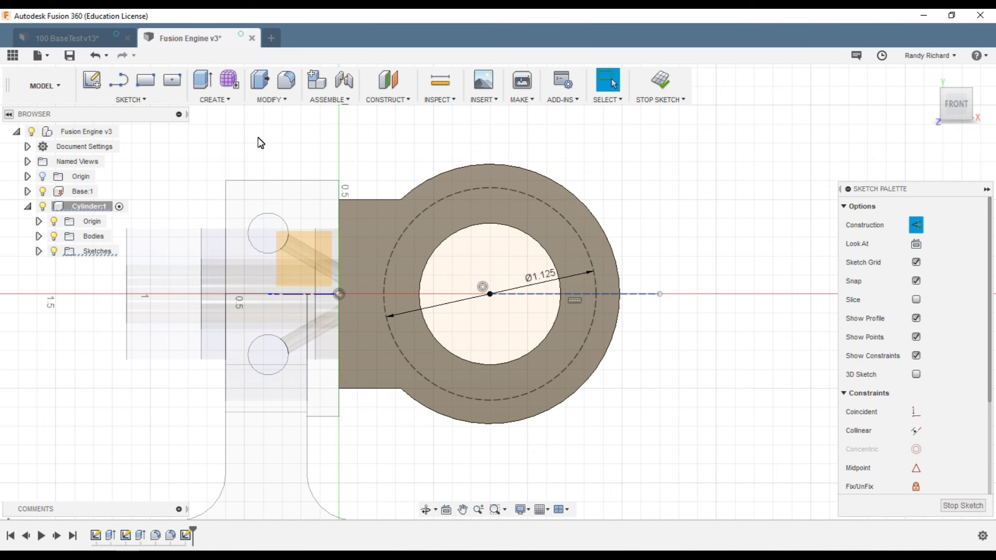
# - Draw a 0.089 in diameter circle as normal geometry, centred on the upper-left part of the construction circle
pyautogui.press('c')
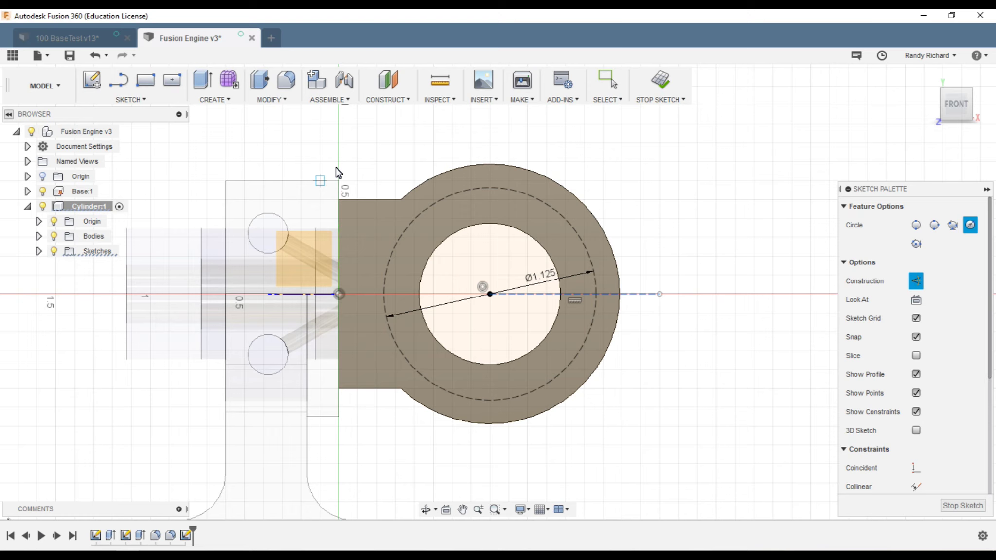
pyautogui.click(429, 207)
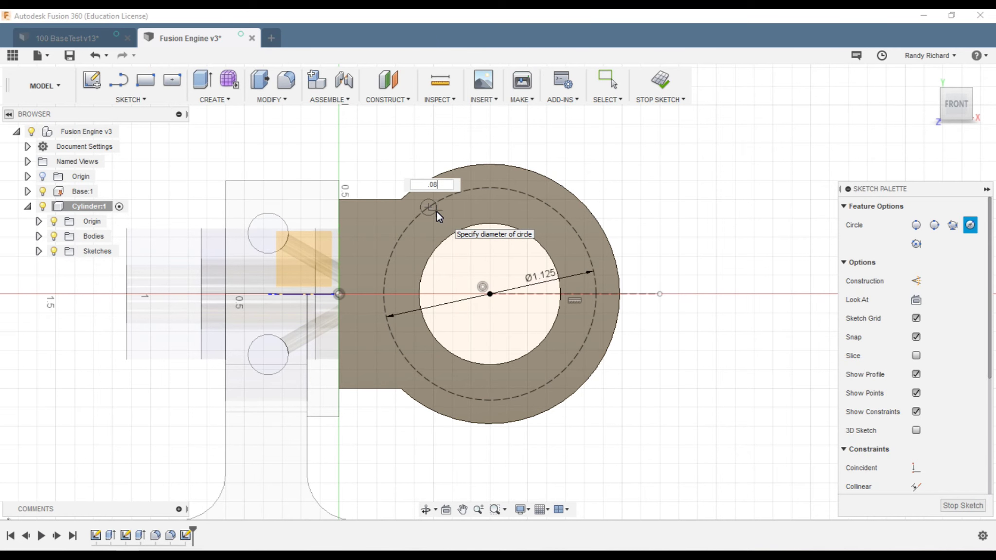
pyautogui.write('.089')
pyautogui.press('Return')
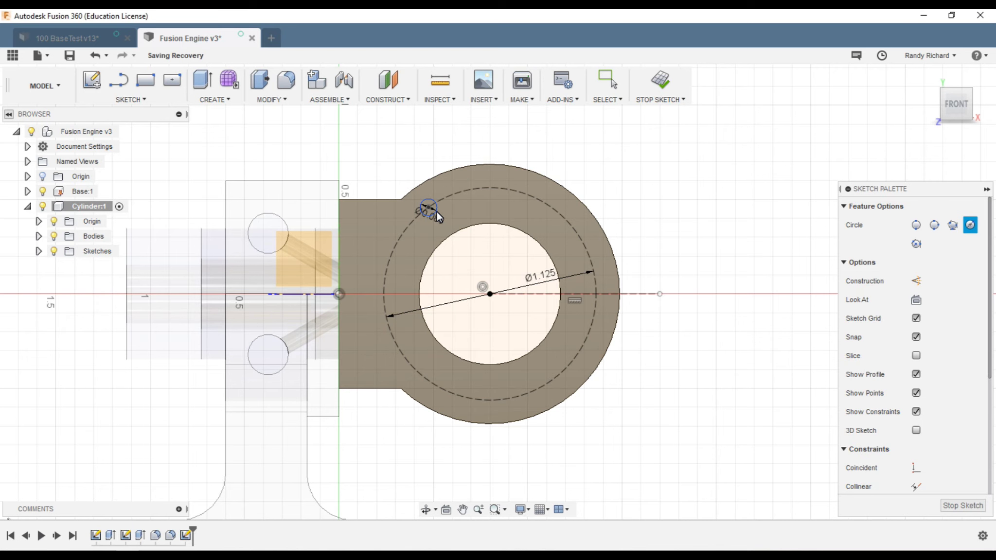
pyautogui.press('Escape')
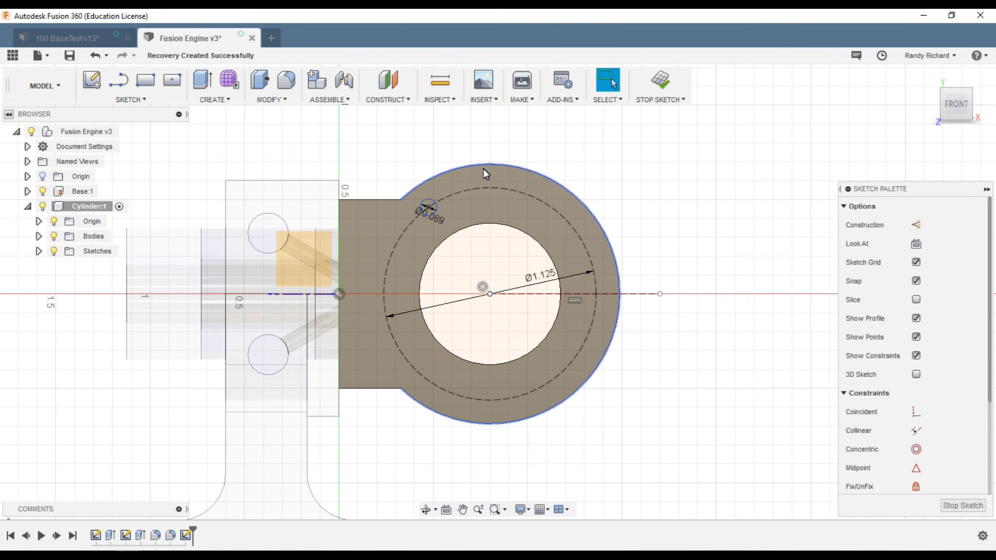
# - Draw a line from the small circle's centre to the bore's centre and convert it to construction geometry
pyautogui.press('l')
pyautogui.click(427, 208)
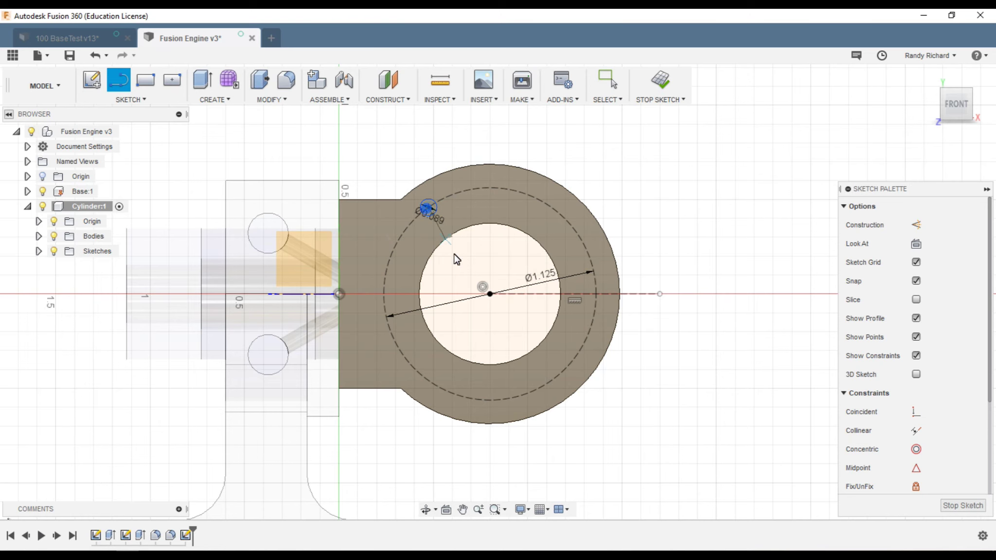
pyautogui.doubleClick(490, 294)
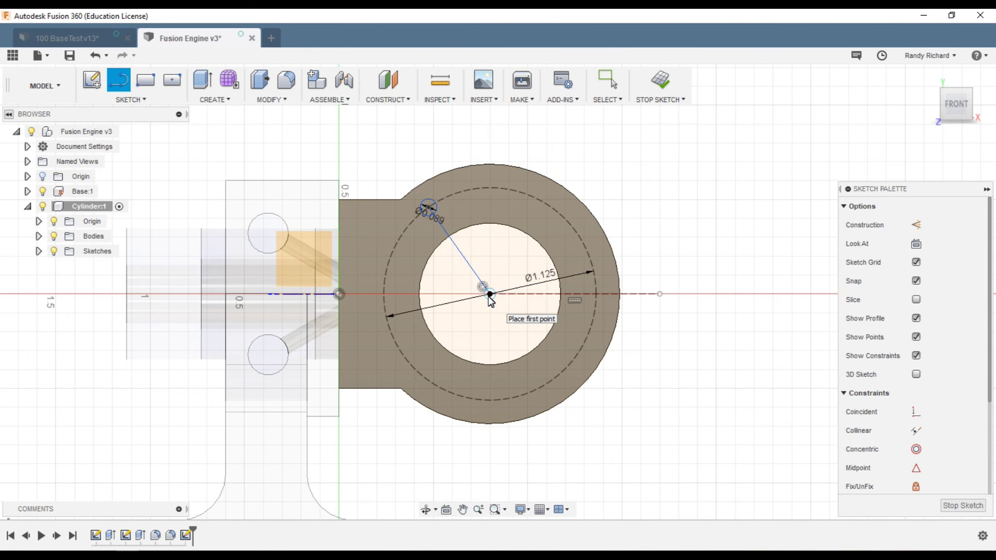
pyautogui.press('Escape')
pyautogui.click(471, 266)
pyautogui.press('x')
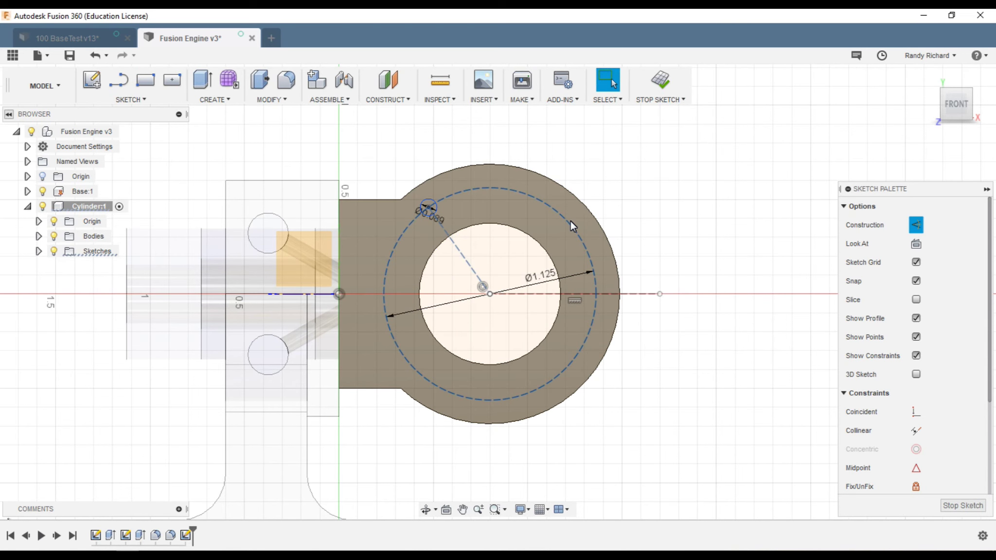
pyautogui.click(571, 221)
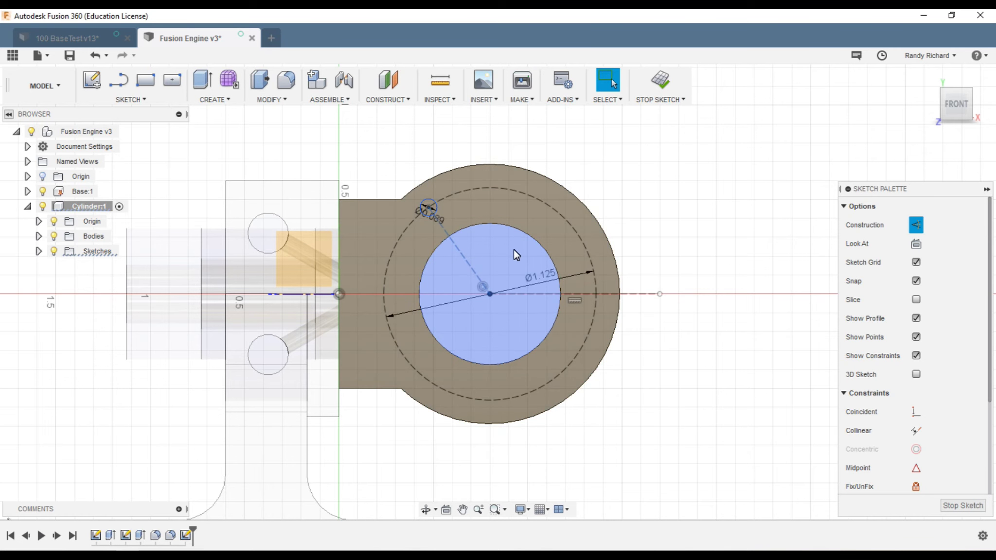
# - Dimension the acute angle between the slanted construction line and the horizontal at 45°
pyautogui.press('d')
pyautogui.press('Escape')
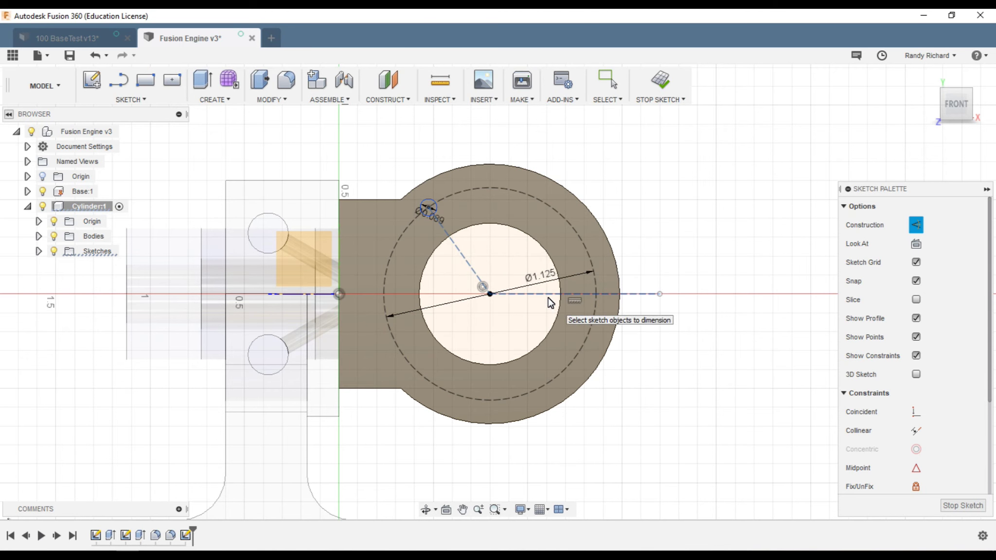
pyautogui.click(548, 294)
pyautogui.click(461, 256)
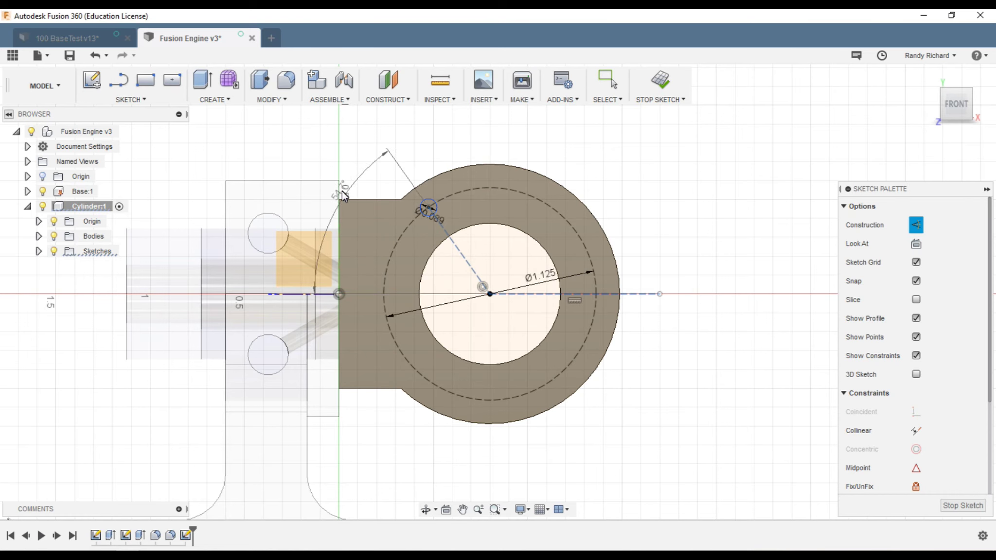
pyautogui.click(318, 165)
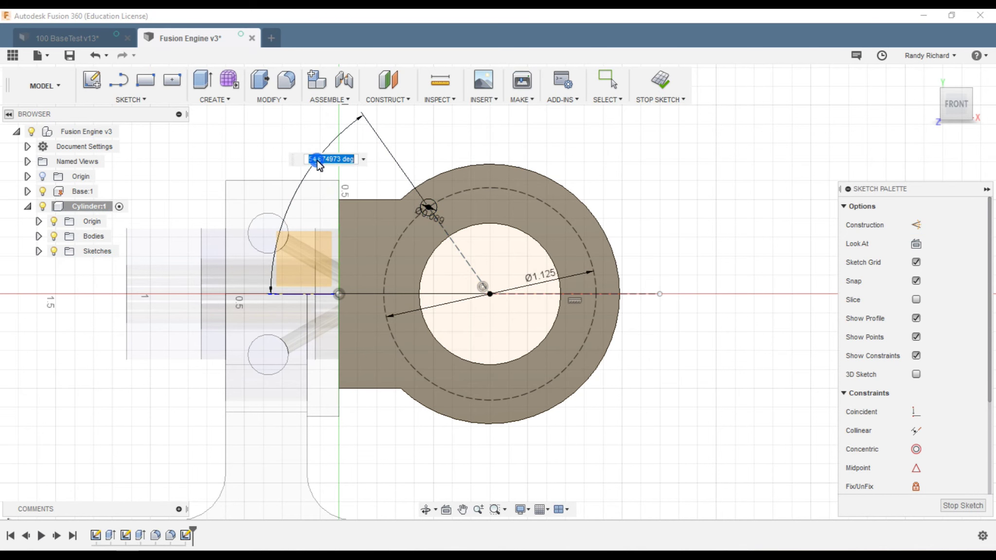
pyautogui.write('4')
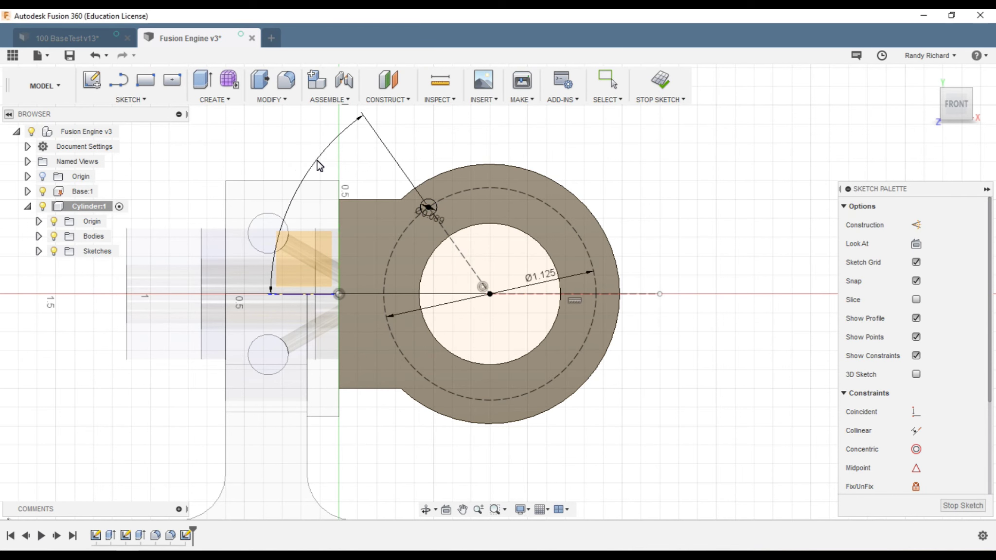
pyautogui.write('5')
pyautogui.press('Return')
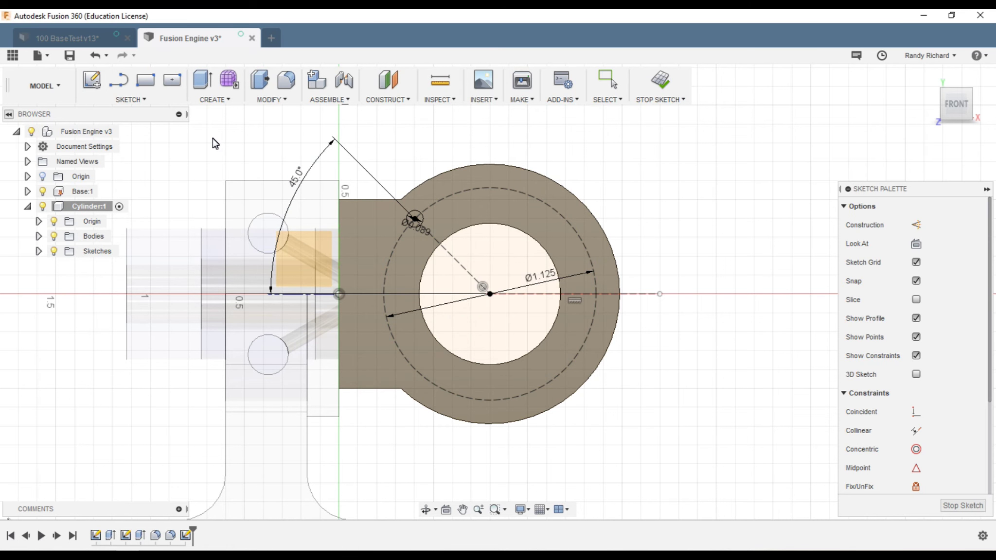
# - Create a full circular pattern of the 0.089 in circle around the bore's centre with a quantity of 4
pyautogui.click(145, 99)
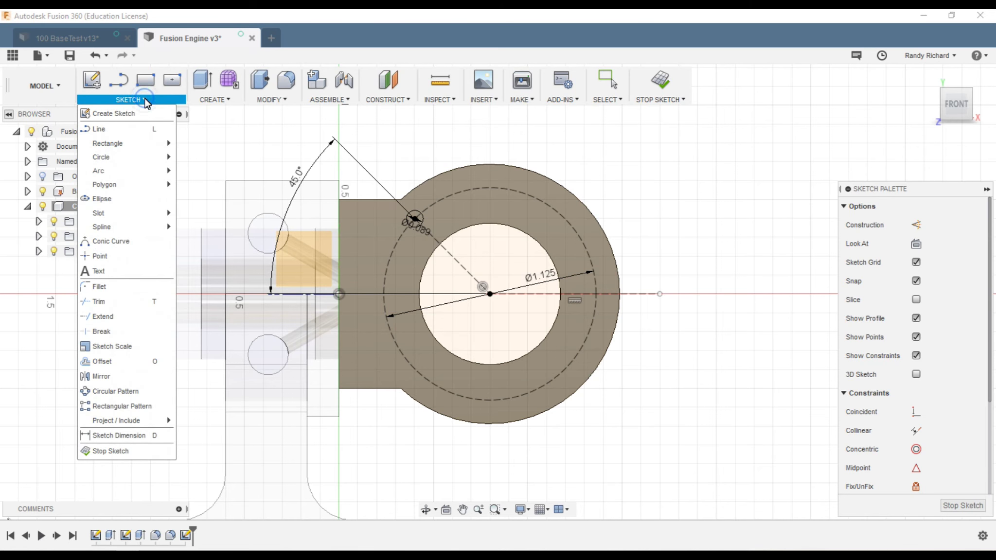
pyautogui.click(130, 390)
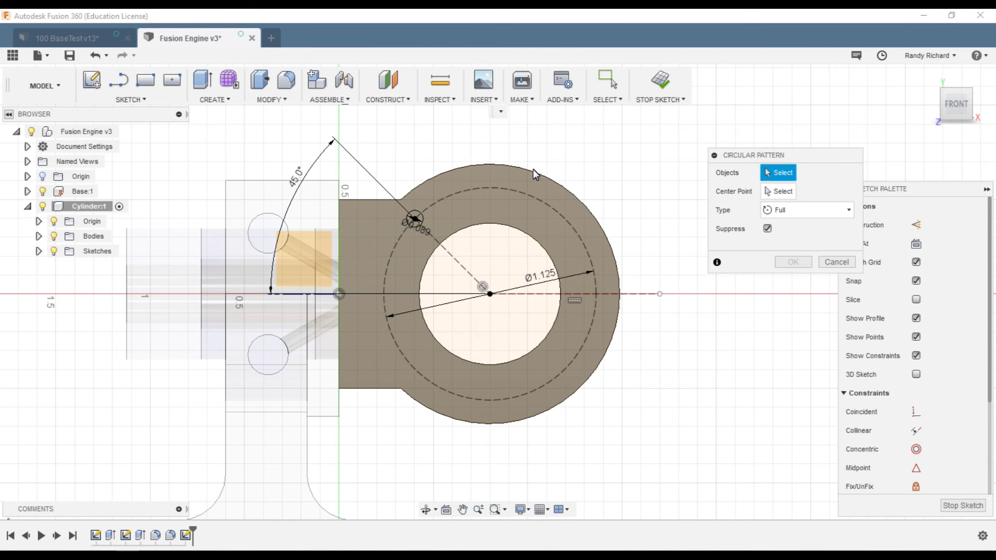
pyautogui.click(415, 219)
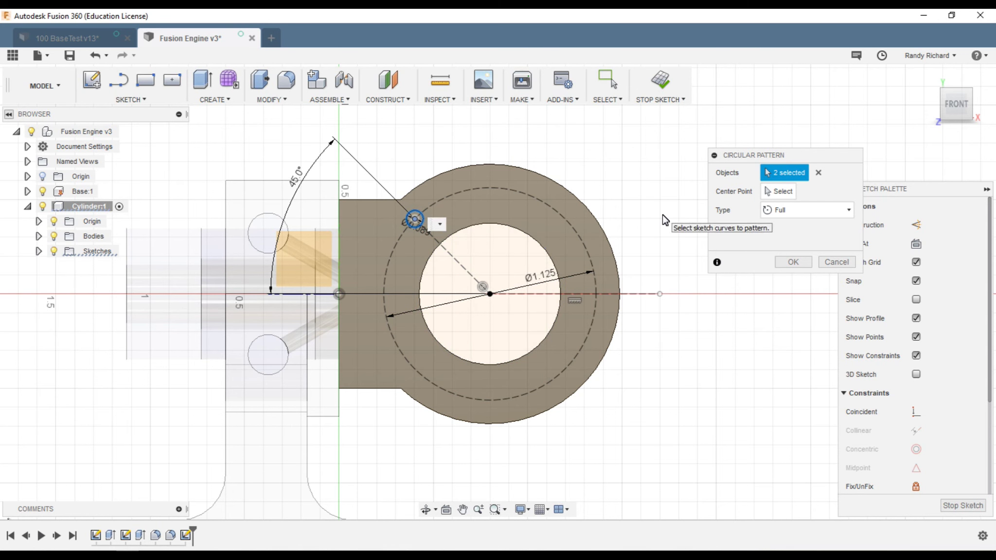
pyautogui.click(776, 194)
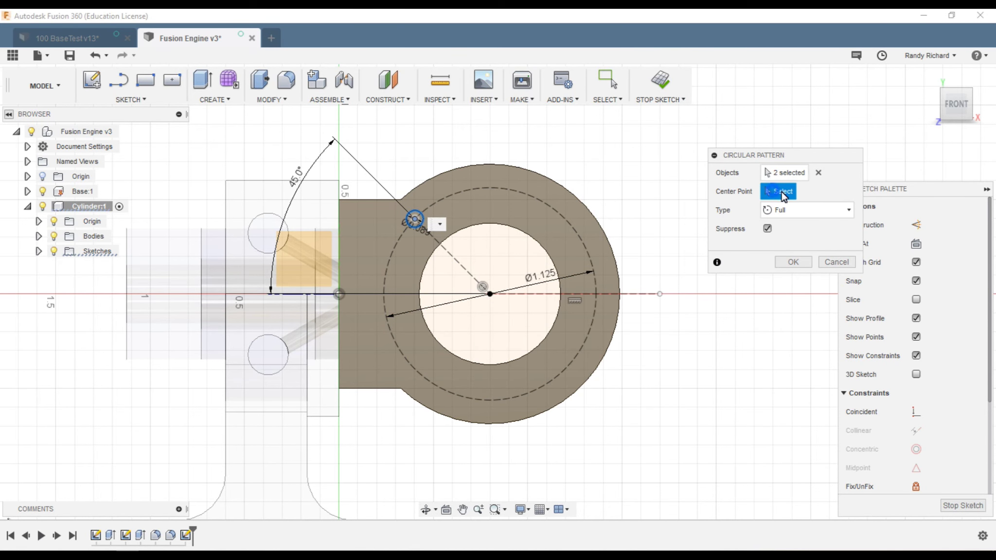
pyautogui.click(490, 294)
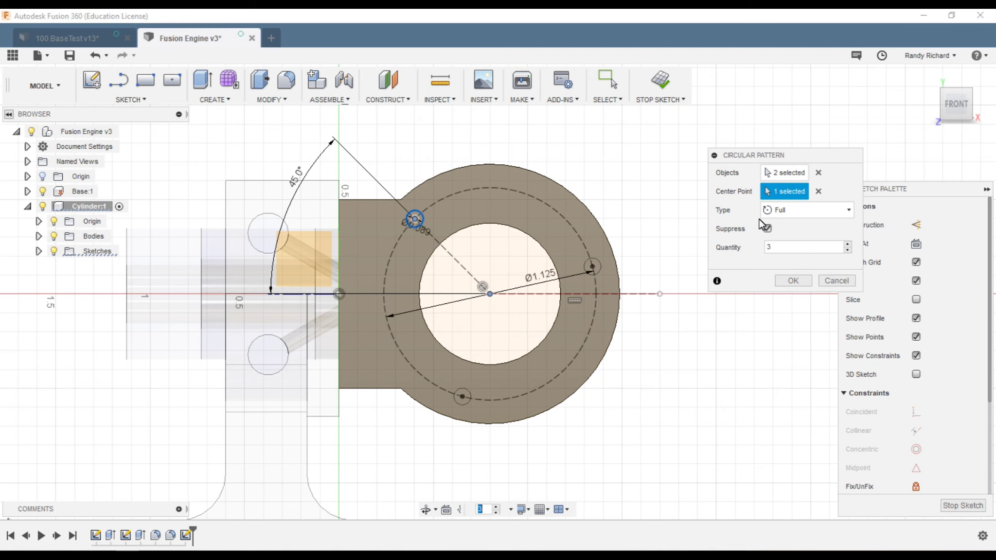
pyautogui.click(848, 214)
pyautogui.click(841, 207)
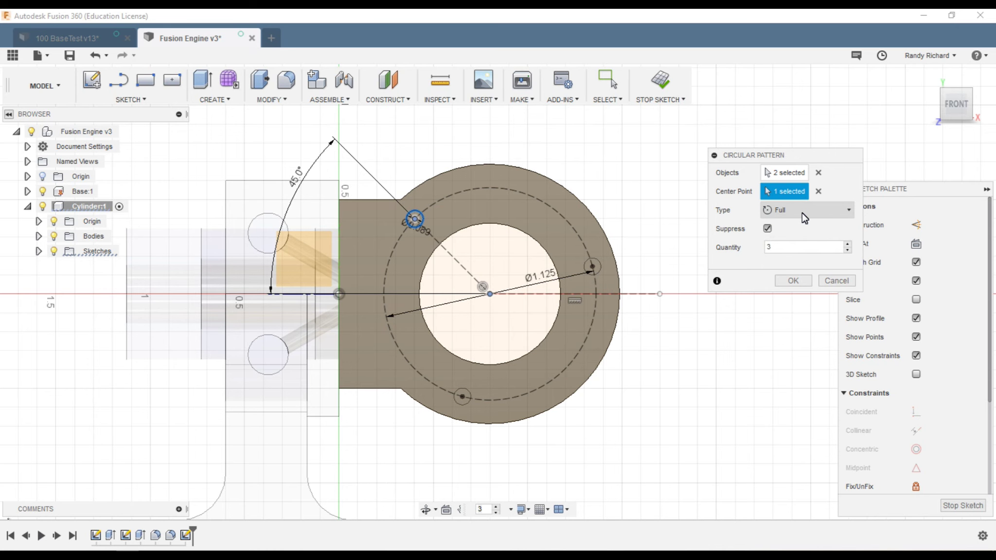
pyautogui.click(841, 209)
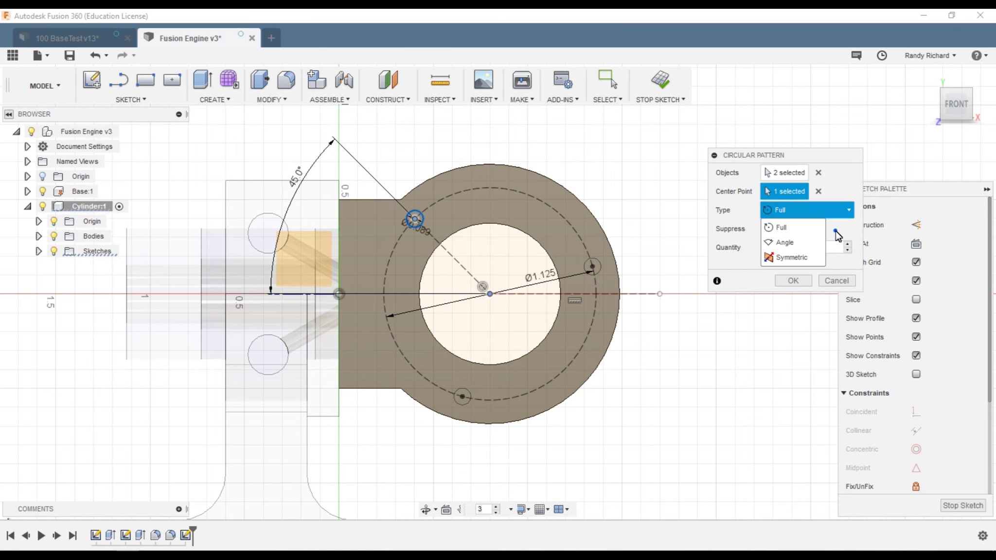
pyautogui.click(837, 236)
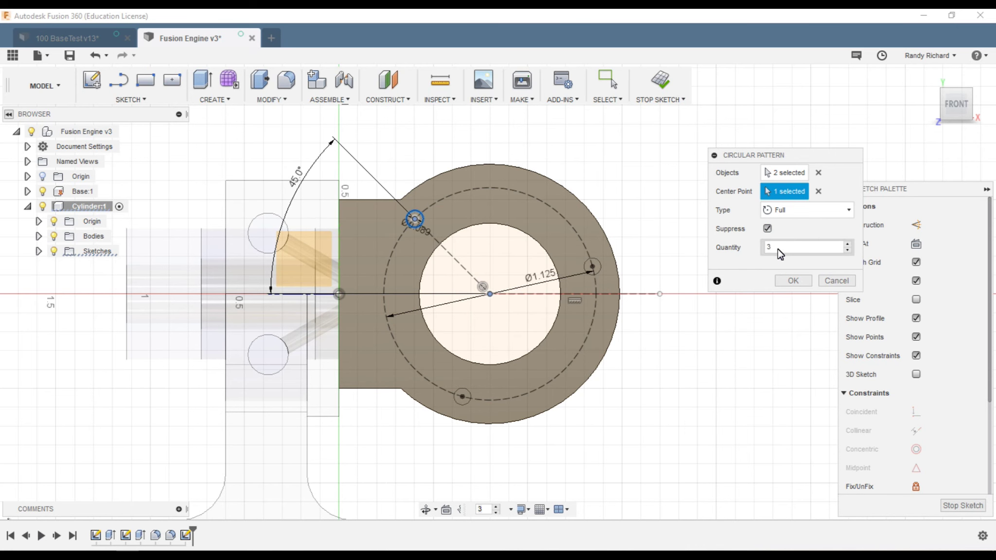
pyautogui.write('4')
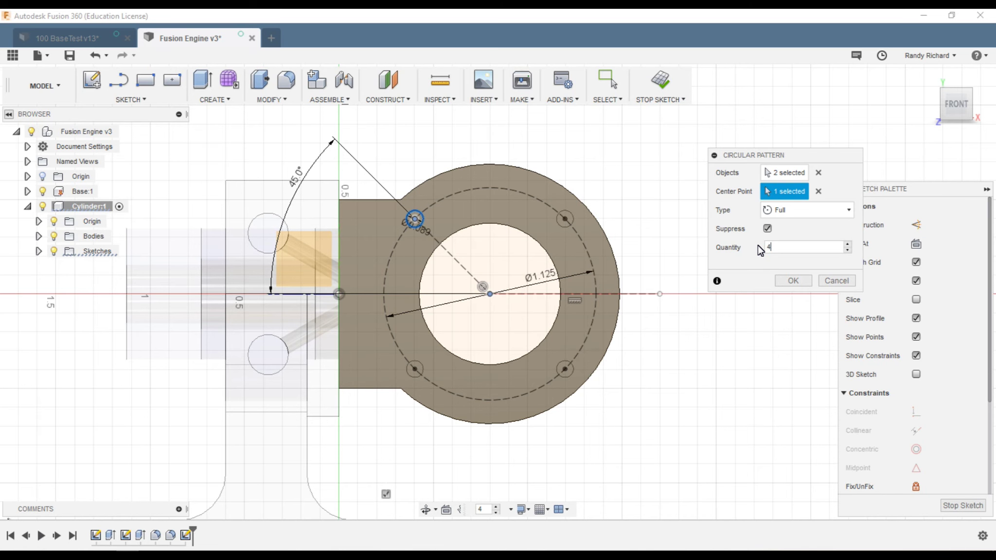
pyautogui.click(794, 281)
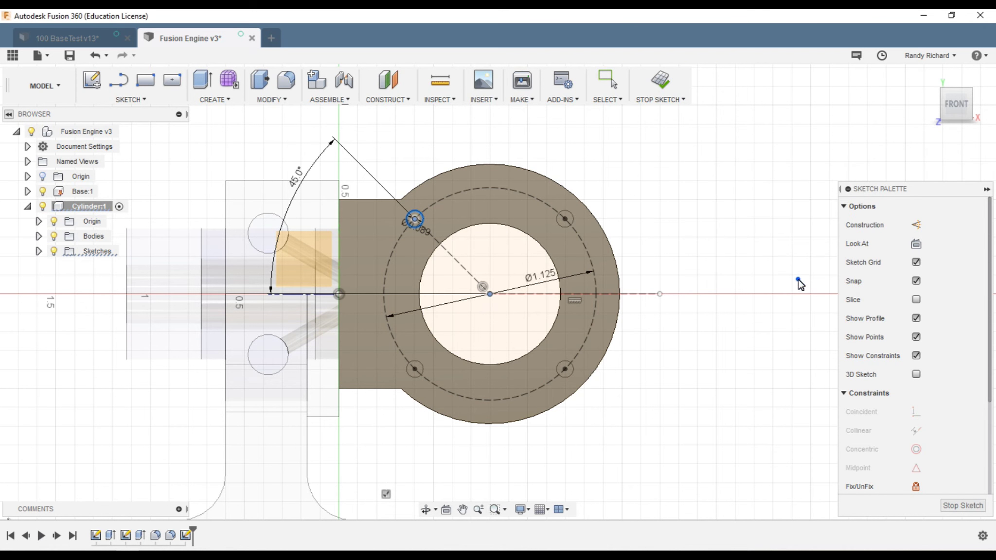
pyautogui.click(797, 280)
# - Set the angle dimension of the slanted construction line to 30°
pyautogui.click(511, 212)
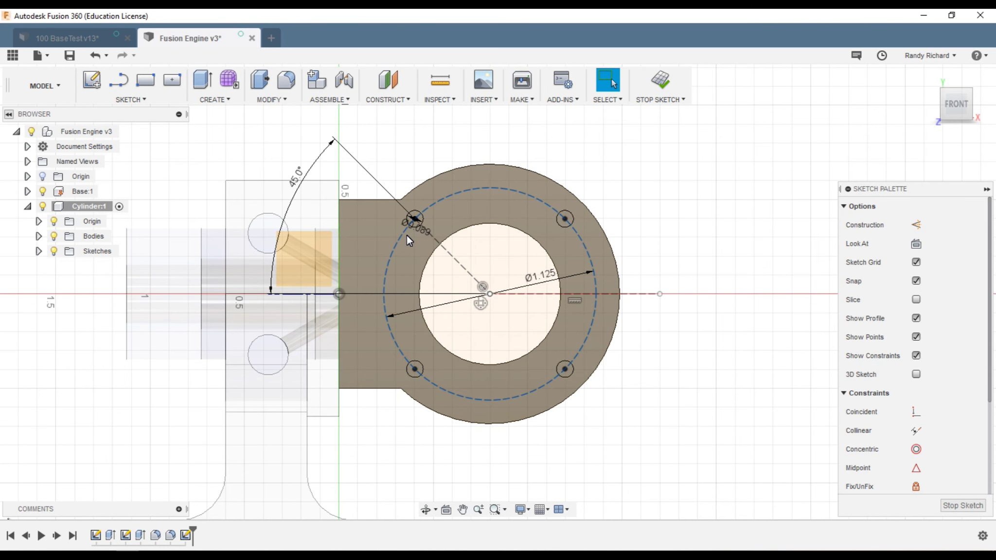
pyautogui.doubleClick(299, 183)
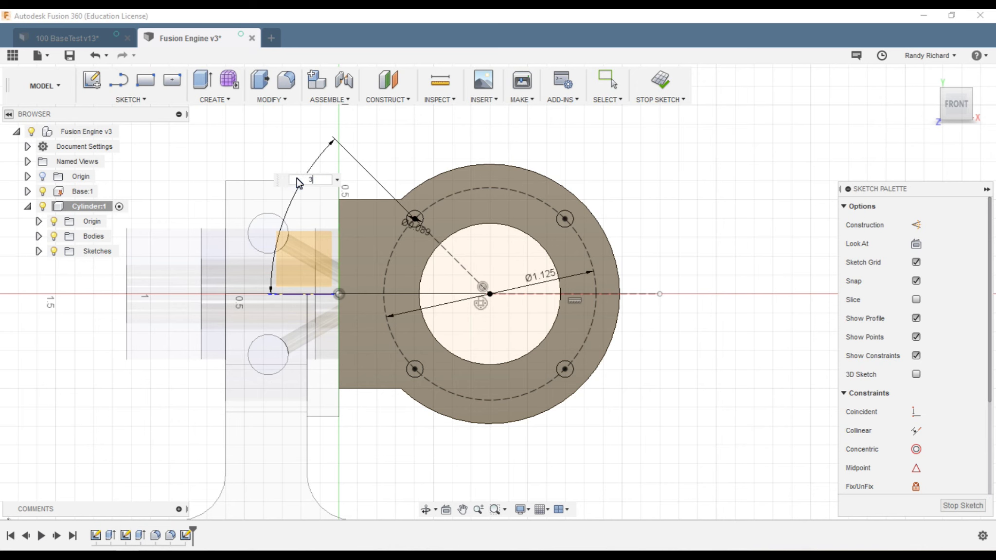
pyautogui.press('Return')
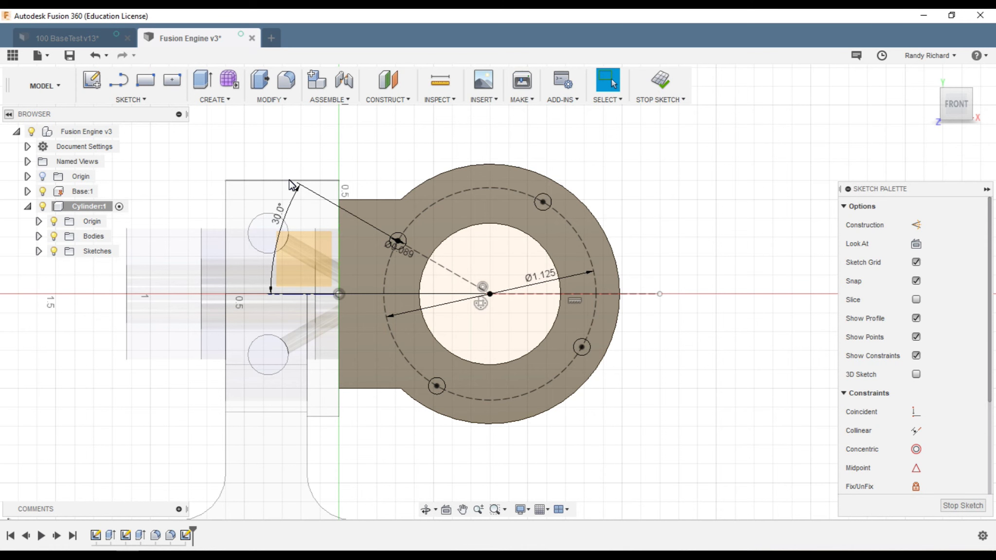
# - Set the slanted construction line's angle dimension to 45° and finish the hole sketch
pyautogui.doubleClick(283, 214)
pyautogui.write('45')
pyautogui.press('Return')
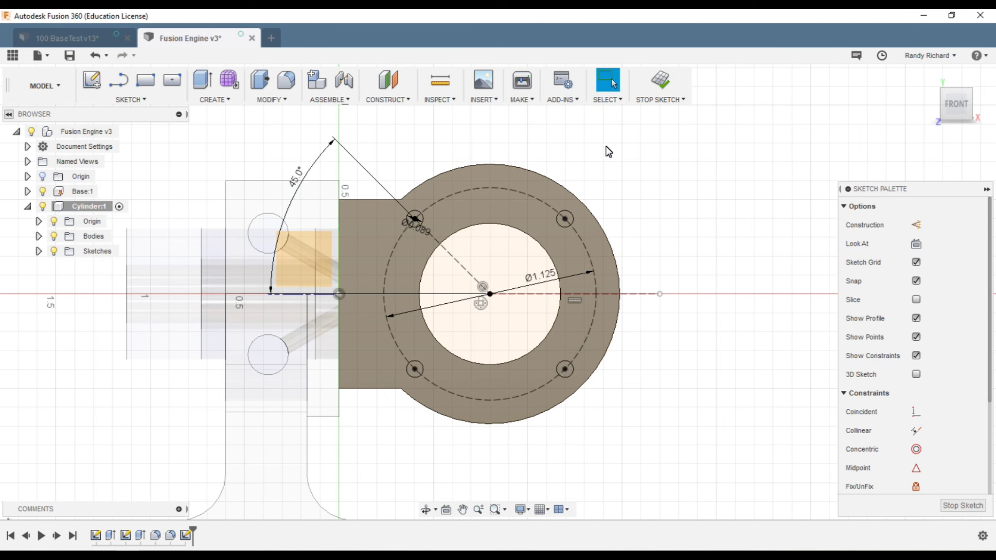
pyautogui.click(663, 88)
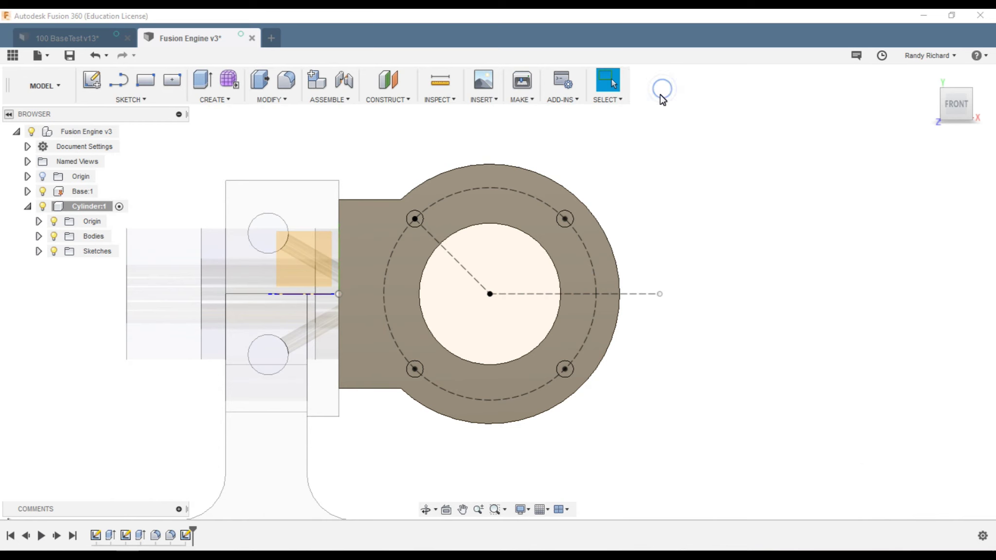
# - Extrude the four 0.089 in circles as a cut through the front flange with a distance of -0.25 in
pyautogui.click(928, 74)
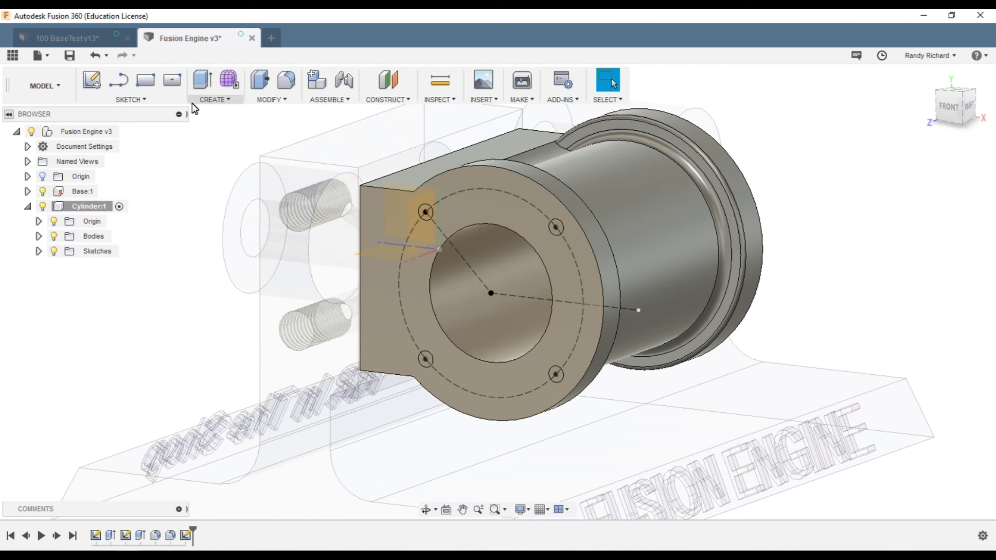
pyautogui.press('e')
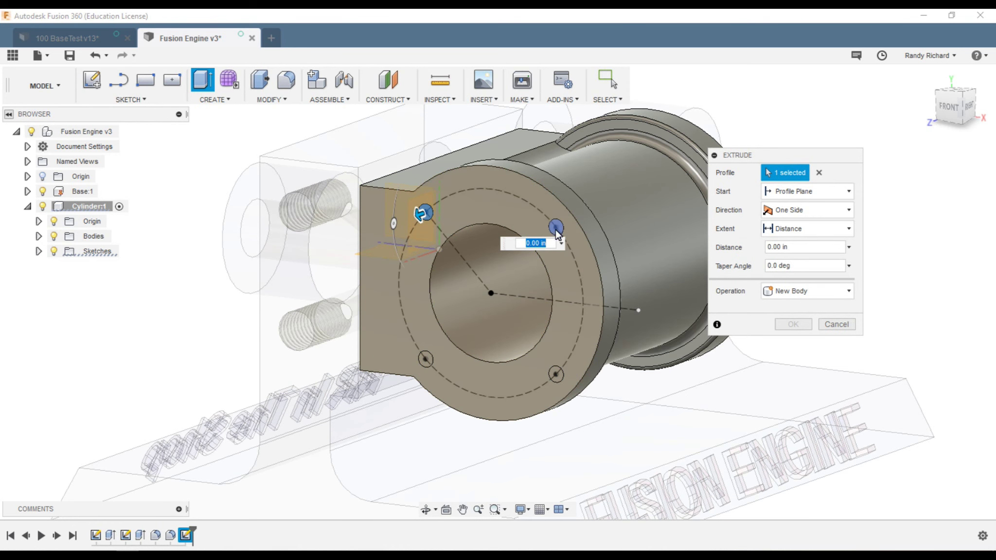
pyautogui.click(563, 362)
pyautogui.click(562, 361)
pyautogui.click(556, 374)
pyautogui.click(556, 227)
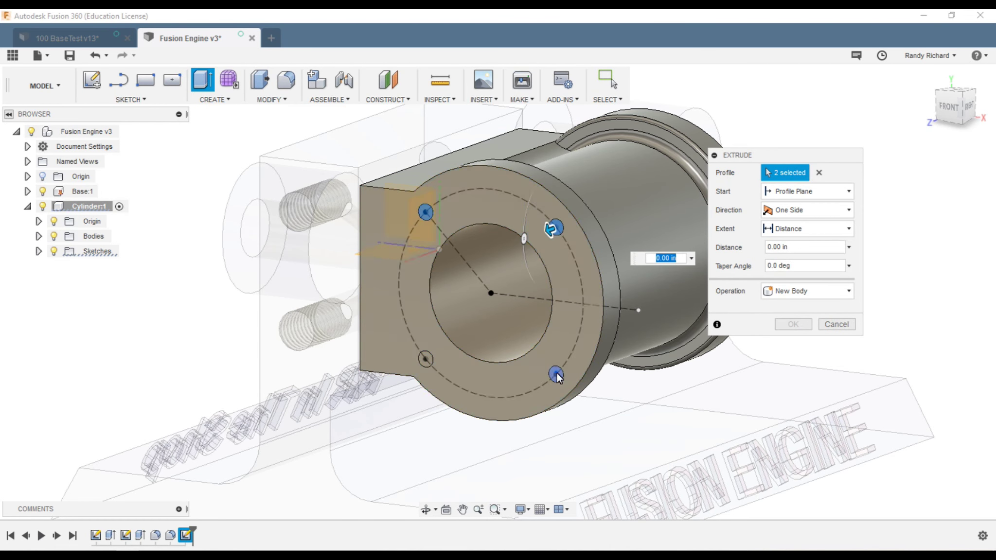
pyautogui.click(426, 358)
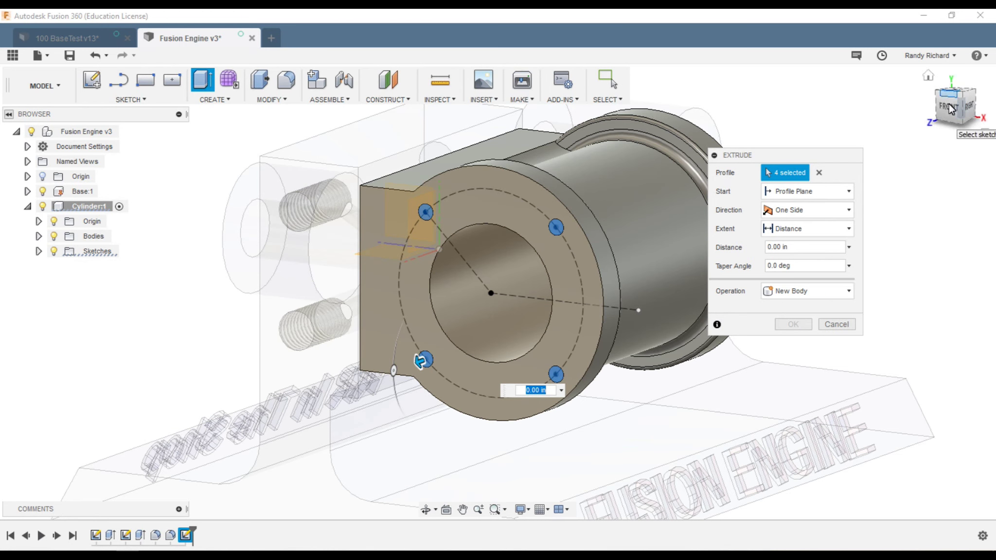
pyautogui.click(971, 106)
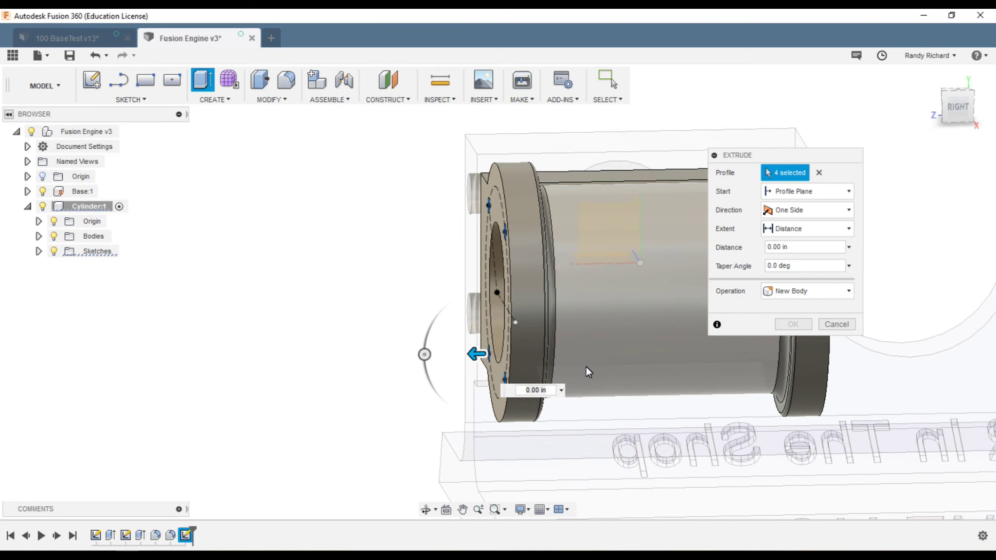
pyautogui.click(817, 291)
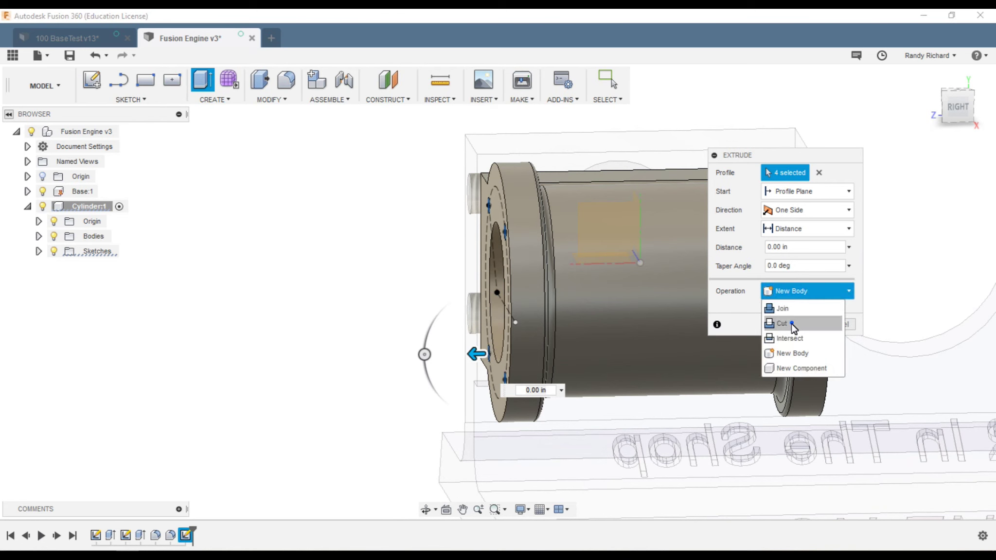
pyautogui.click(782, 324)
pyautogui.moveTo(475, 354); pyautogui.dragTo(504, 363)
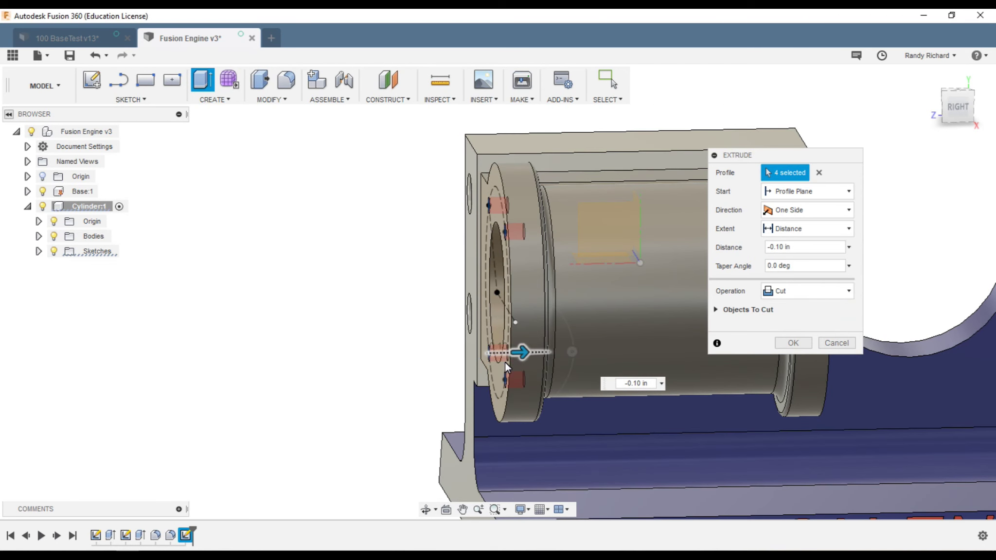
pyautogui.click(939, 109)
pyautogui.moveTo(939, 106)
pyautogui.mouseDown()
pyautogui.moveTo(926, 99)
pyautogui.moveTo(912, 108)
pyautogui.mouseUp()
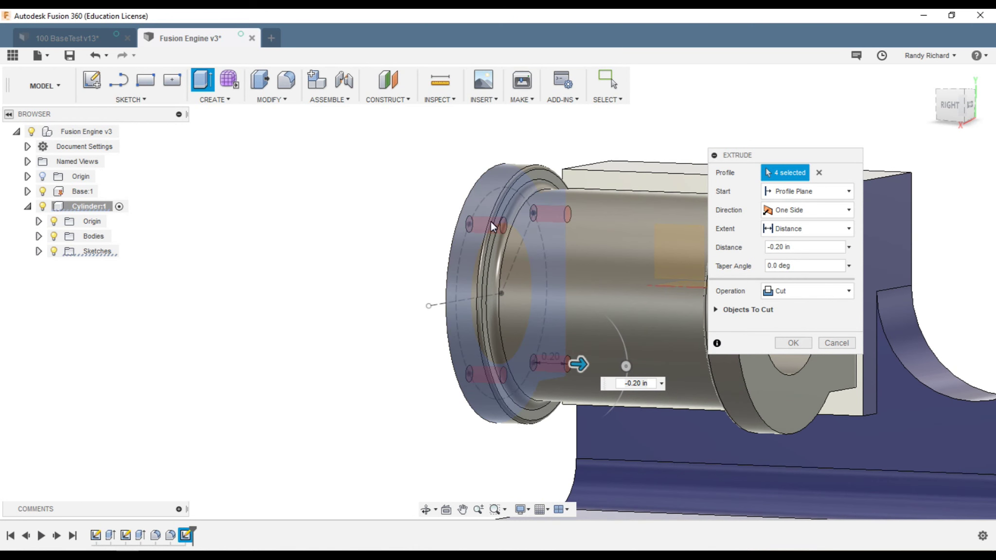
pyautogui.scroll(4, 496, 231)
pyautogui.moveTo(953, 107)
pyautogui.mouseDown()
pyautogui.moveTo(992, 105)
pyautogui.moveTo(2, 107)
pyautogui.moveTo(990, 107)
pyautogui.mouseUp()
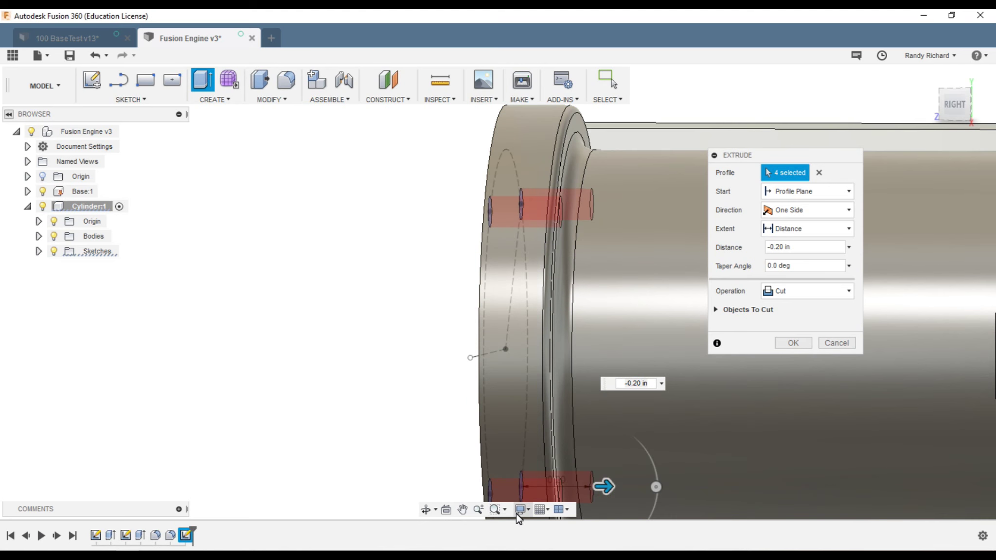
pyautogui.moveTo(609, 487); pyautogui.dragTo(620, 491)
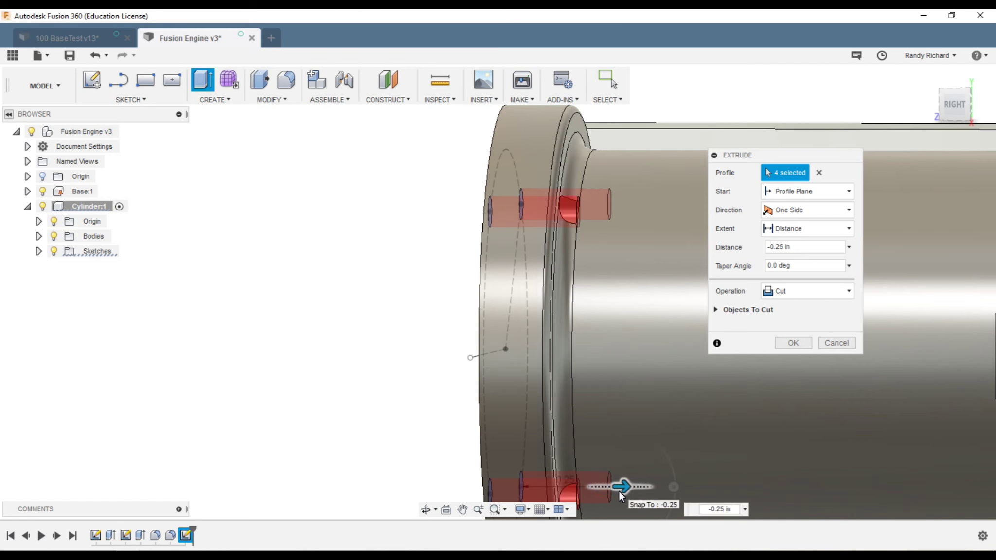
pyautogui.click(793, 343)
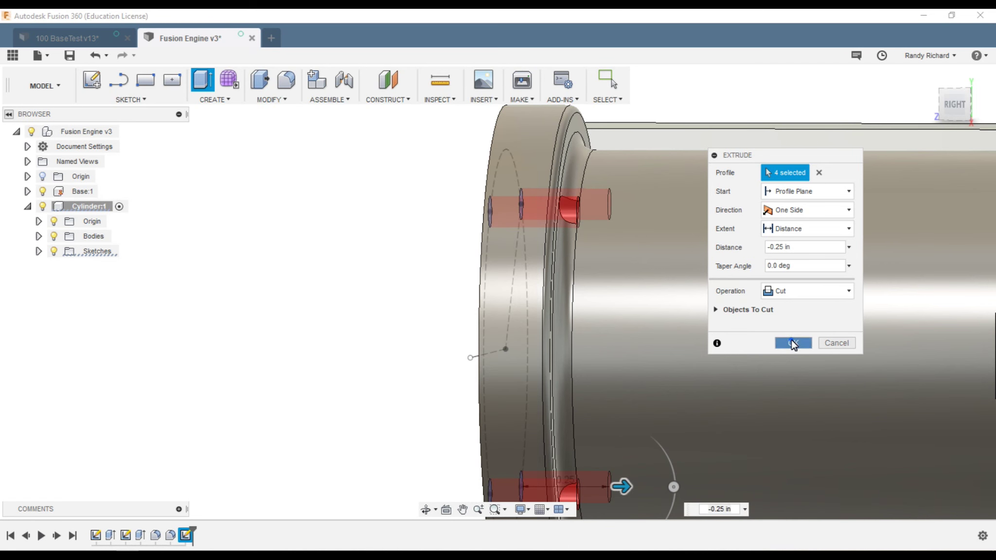
# - Edit the second Cylinder sketch to set the inner arc's diameter to 1.115 in, and finish the sketch
pyautogui.moveTo(956, 89)
pyautogui.mouseDown()
pyautogui.moveTo(816, 100)
pyautogui.moveTo(821, 119)
pyautogui.mouseUp()
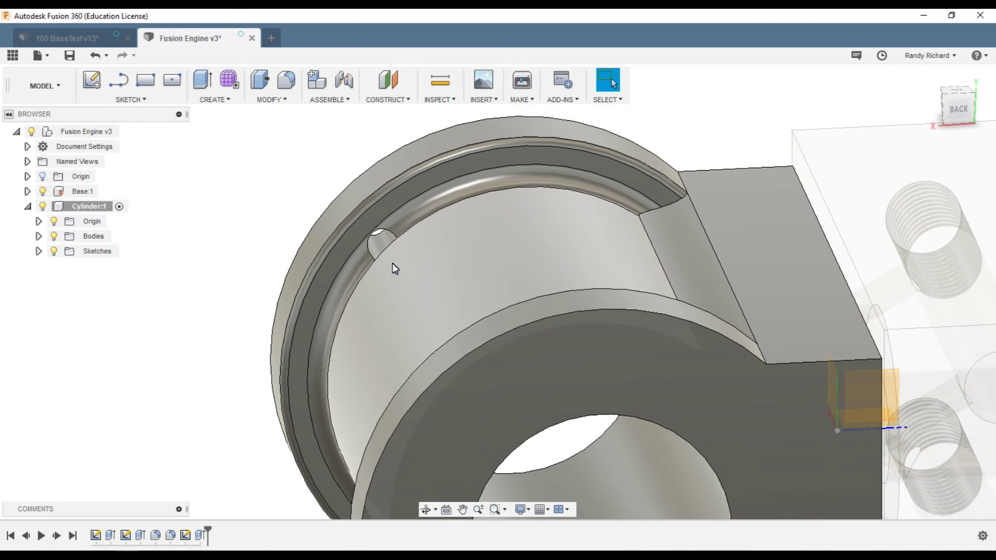
pyautogui.moveTo(955, 115)
pyautogui.mouseDown()
pyautogui.moveTo(62, 111)
pyautogui.moveTo(162, 107)
pyautogui.mouseUp()
pyautogui.click(954, 98)
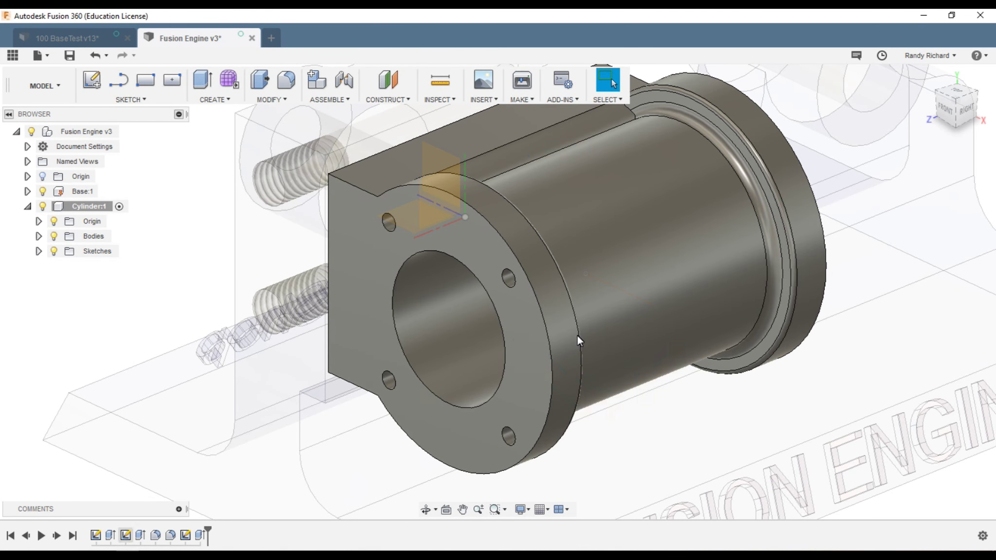
pyautogui.rightClick(125, 536)
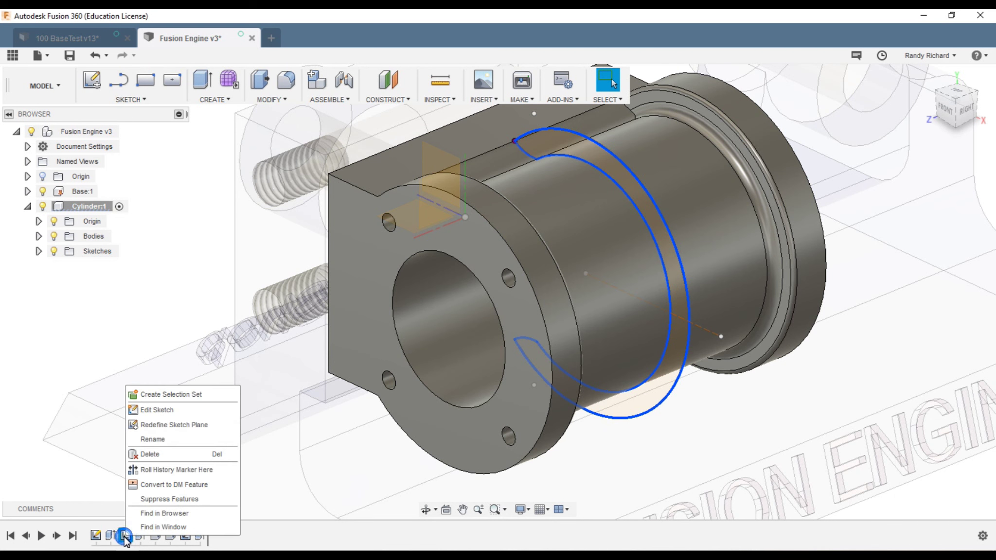
pyautogui.click(155, 410)
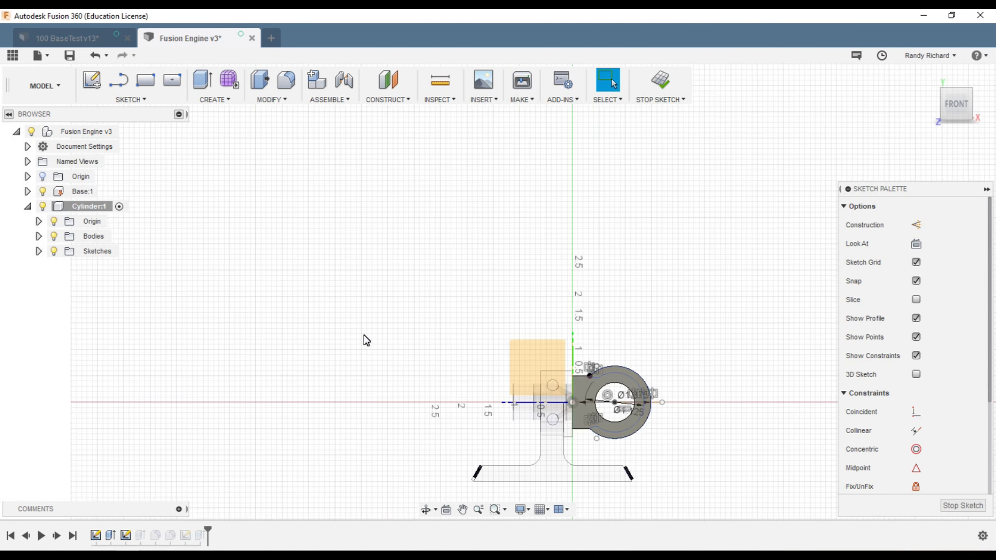
pyautogui.scroll(8, 633, 414)
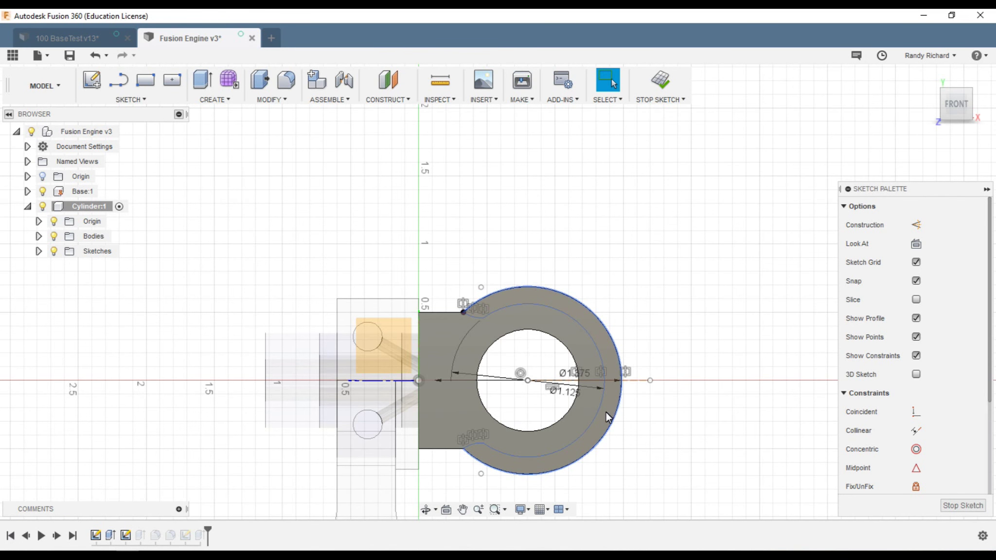
pyautogui.scroll(4, 579, 414)
pyautogui.doubleClick(545, 352)
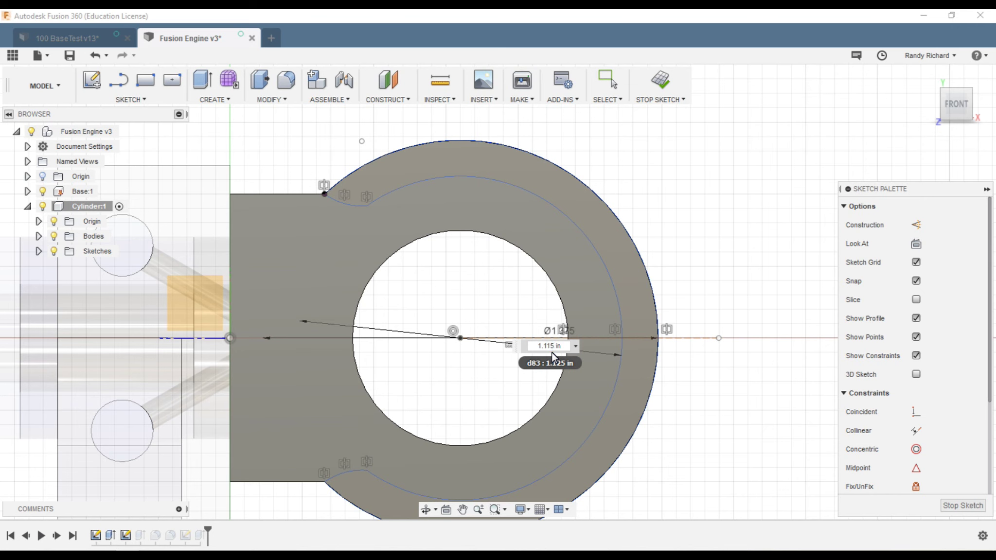
pyautogui.press('Return')
pyautogui.scroll(-2, 409, 301)
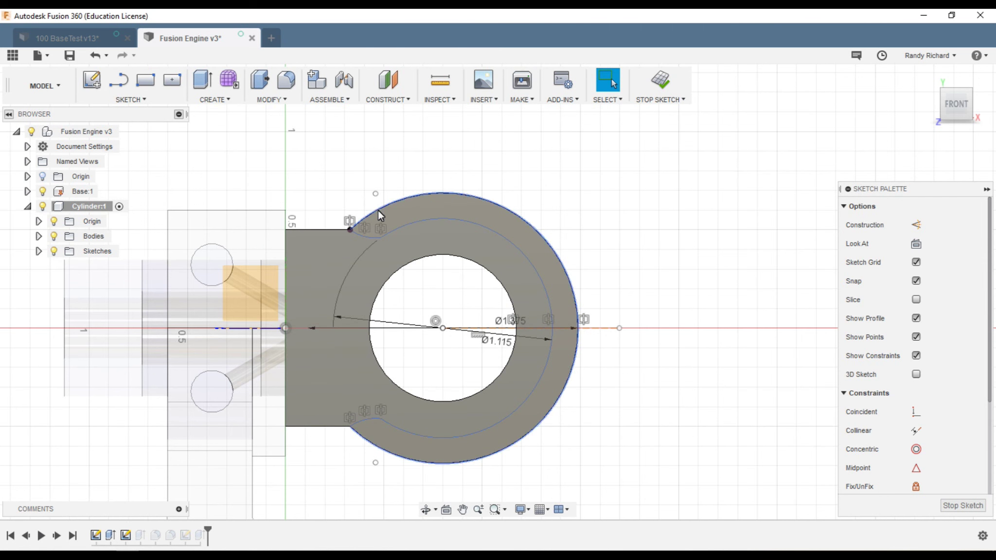
pyautogui.click(656, 88)
# - Reopen the second Cylinder sketch, reduce the inner arc's diameter dimension further, and finish the sketch
pyautogui.moveTo(910, 123)
pyautogui.keyDown('shift'); pyautogui.mouseDown(button='middle')
pyautogui.moveTo(852, 104)
pyautogui.moveTo(676, 122)
pyautogui.moveTo(790, 125)
pyautogui.mouseUp(button='middle'); pyautogui.keyUp('shift')
pyautogui.click(932, 80)
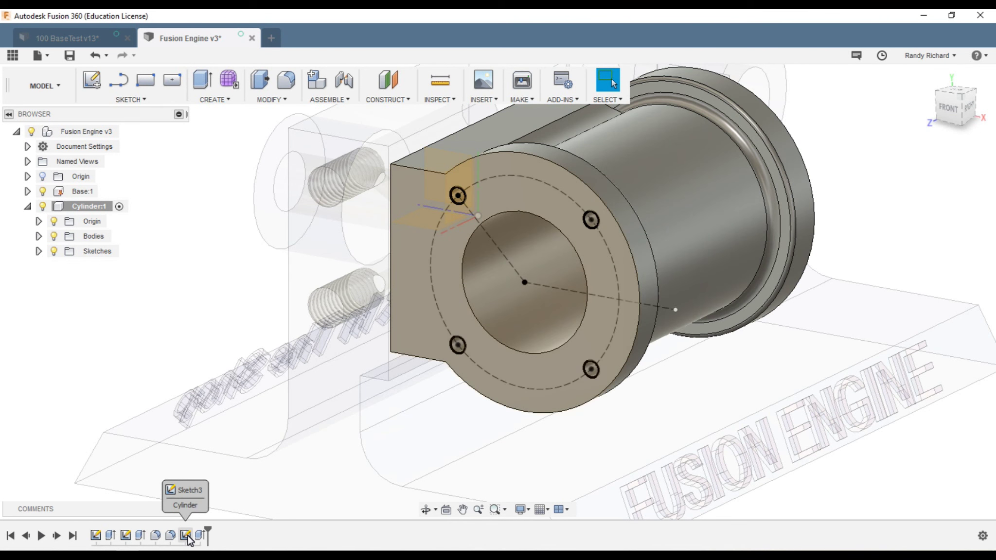
pyautogui.rightClick(126, 535)
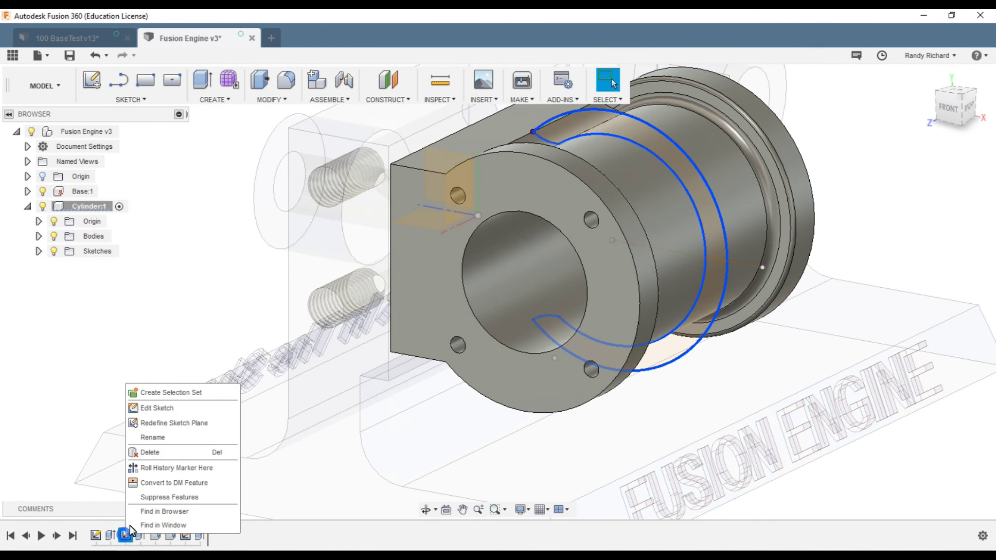
pyautogui.click(168, 413)
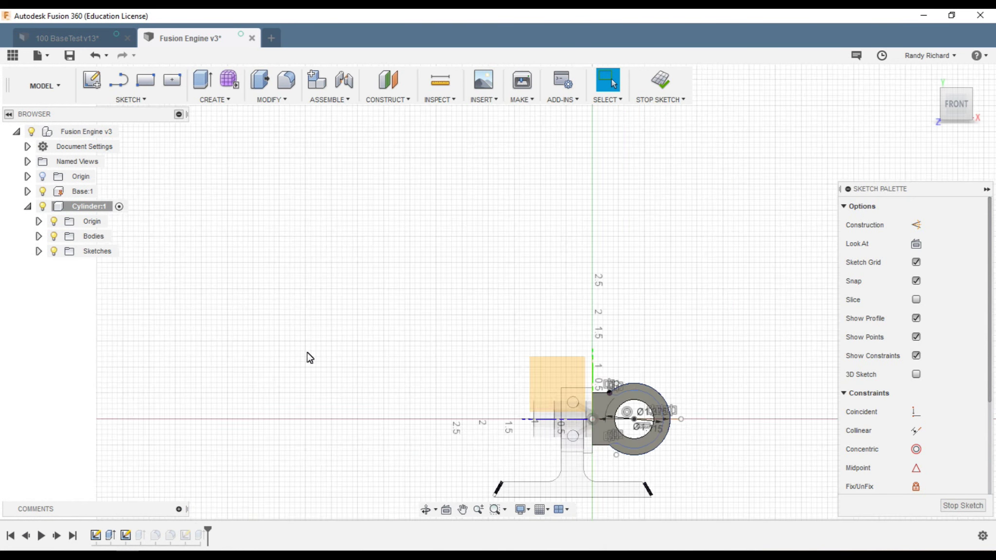
pyautogui.scroll(5, 633, 404)
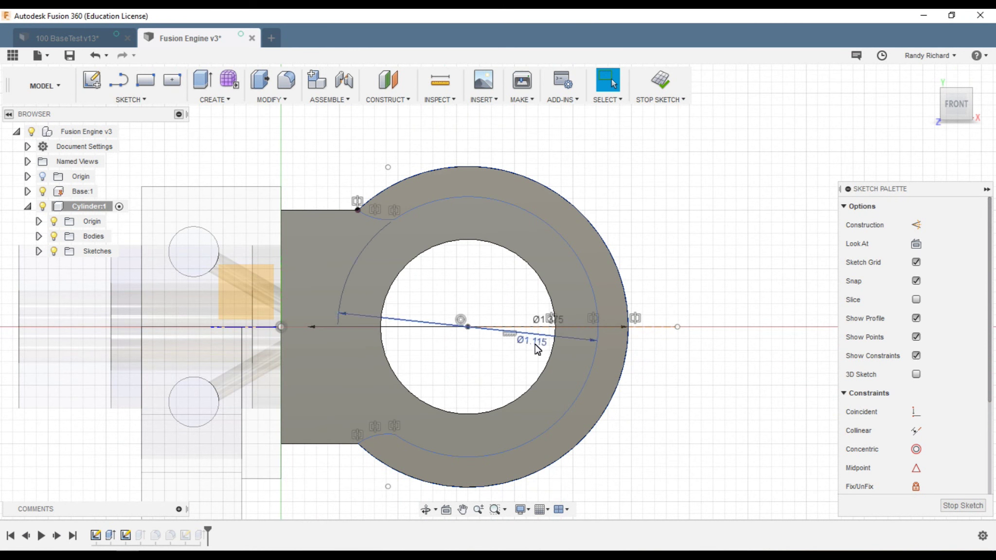
pyautogui.doubleClick(536, 346)
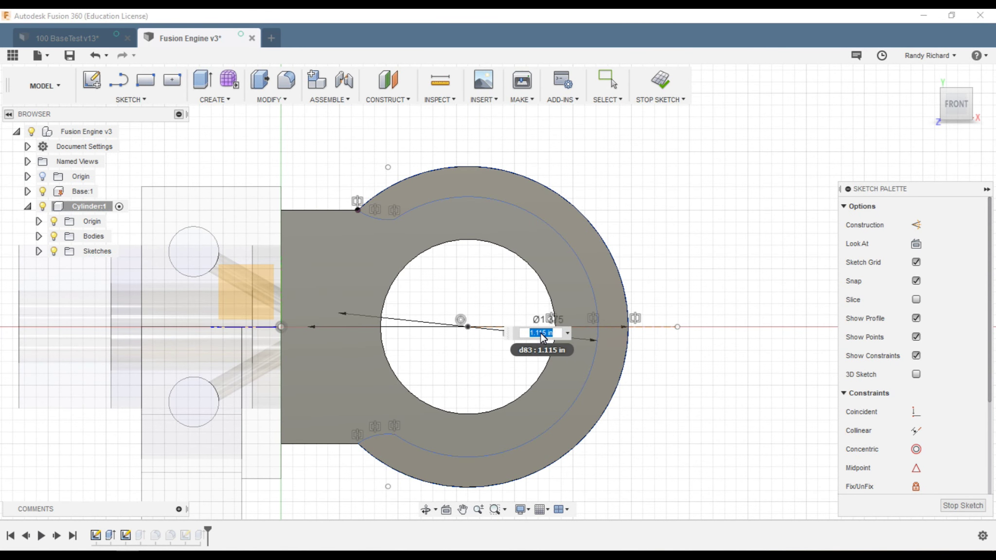
pyautogui.moveTo(538, 333); pyautogui.dragTo(548, 335)
pyautogui.write('10')
pyautogui.press('Return')
pyautogui.click(961, 505)
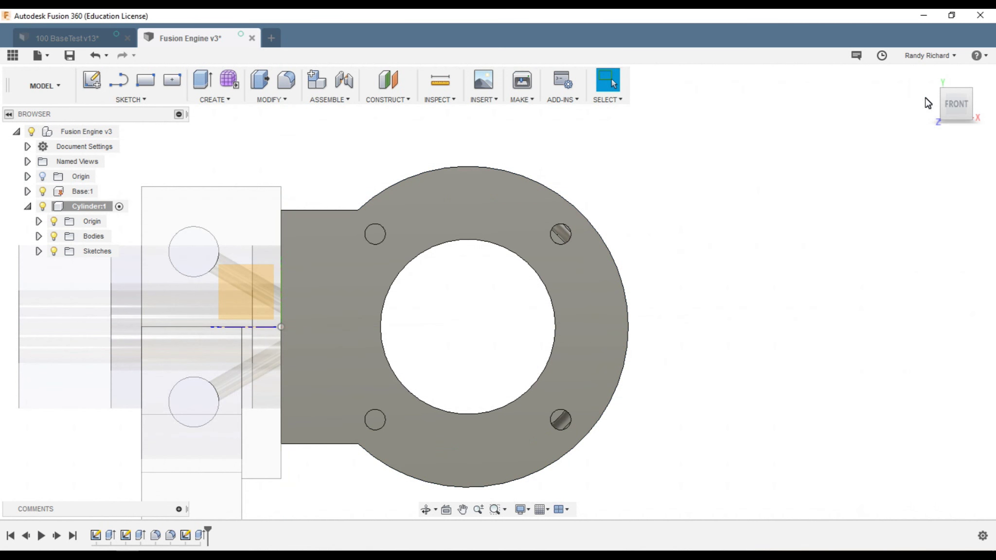
# - Thread the four front flange holes at full length with size 0.112(#4) in, designation 4-40 UNC, class 3B, right hand
pyautogui.moveTo(953, 105)
pyautogui.mouseDown()
pyautogui.moveTo(655, 121)
pyautogui.moveTo(719, 122)
pyautogui.moveTo(683, 105)
pyautogui.moveTo(646, 117)
pyautogui.moveTo(907, 111)
pyautogui.mouseUp()
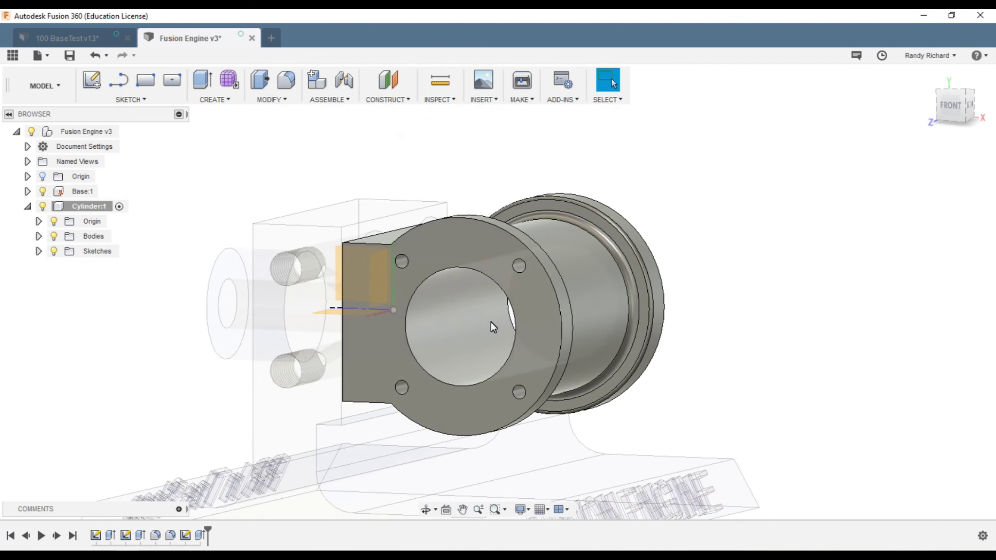
pyautogui.scroll(2, 493, 325)
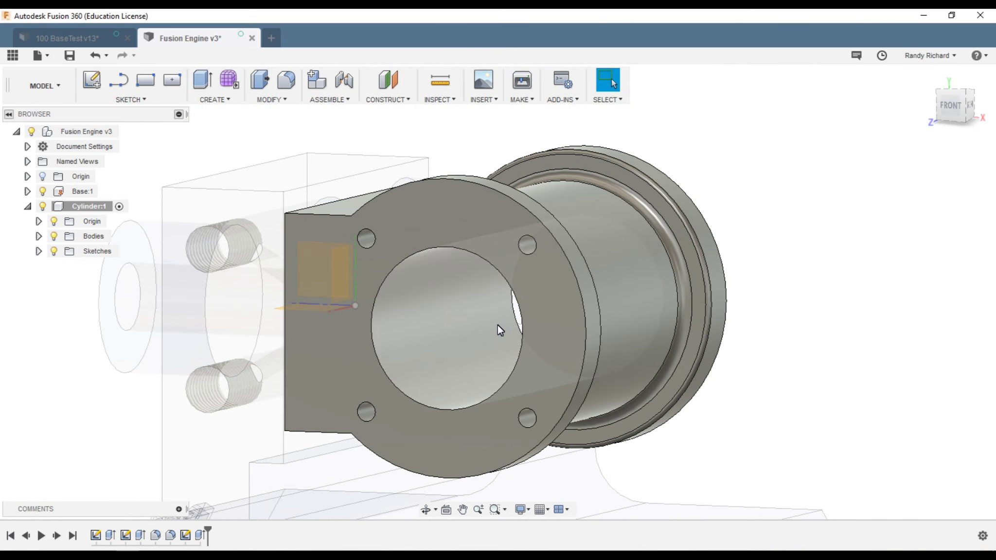
pyautogui.click(225, 100)
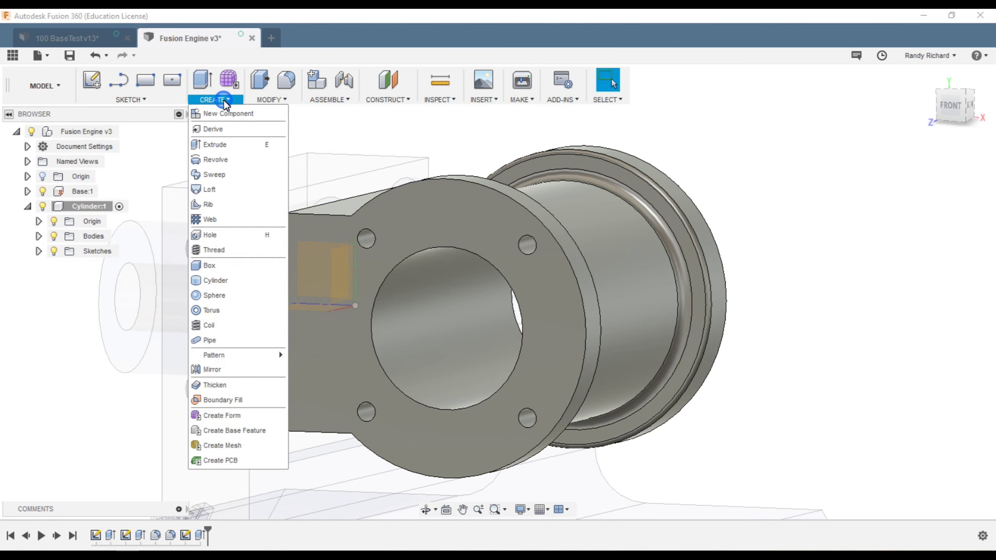
pyautogui.click(224, 247)
pyautogui.click(367, 240)
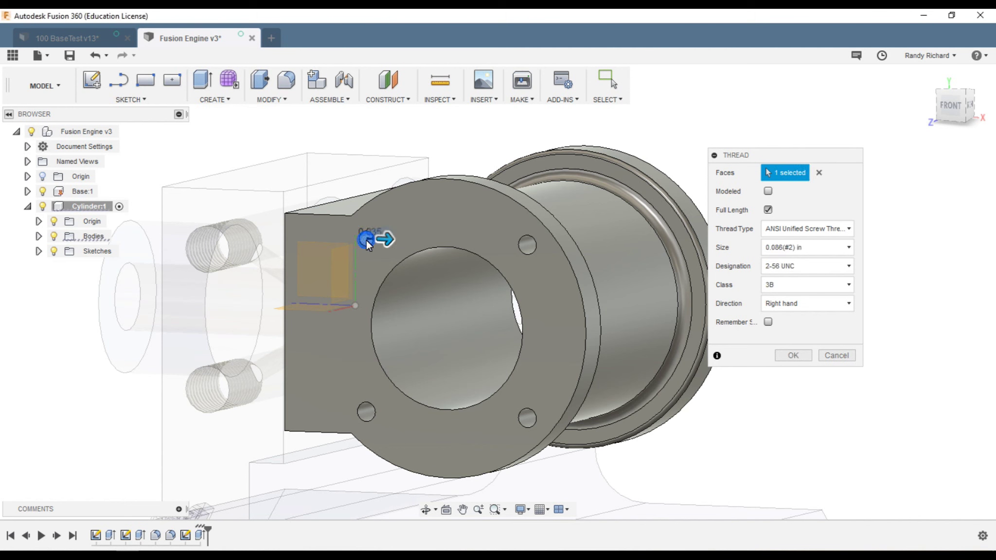
pyautogui.click(524, 248)
pyautogui.click(527, 419)
pyautogui.click(369, 413)
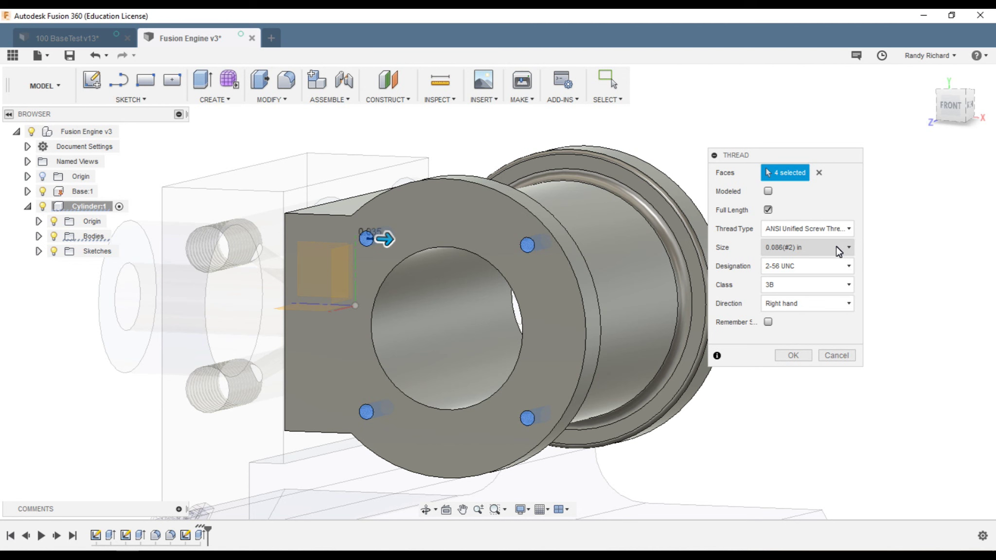
pyautogui.click(818, 246)
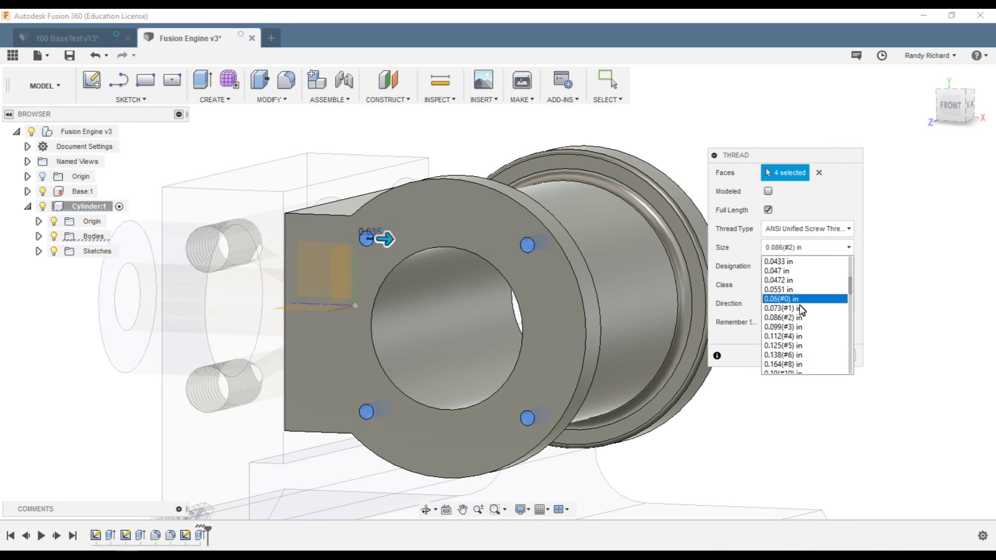
pyautogui.click(808, 341)
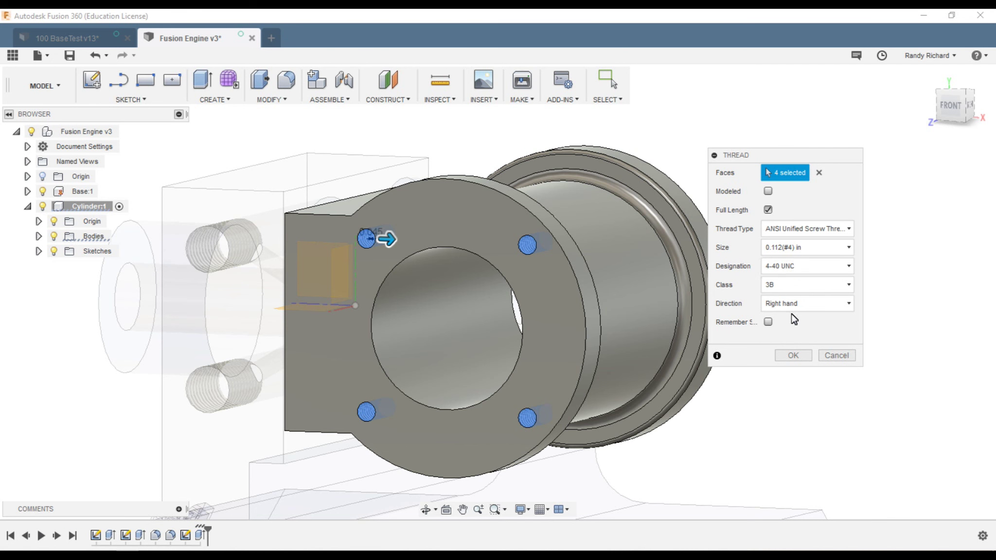
pyautogui.click(794, 356)
pyautogui.moveTo(969, 110)
pyautogui.mouseDown()
pyautogui.moveTo(990, 114)
pyautogui.moveTo(812, 118)
pyautogui.moveTo(612, 100)
pyautogui.moveTo(812, 118)
pyautogui.moveTo(900, 100)
pyautogui.moveTo(945, 110)
pyautogui.mouseUp()
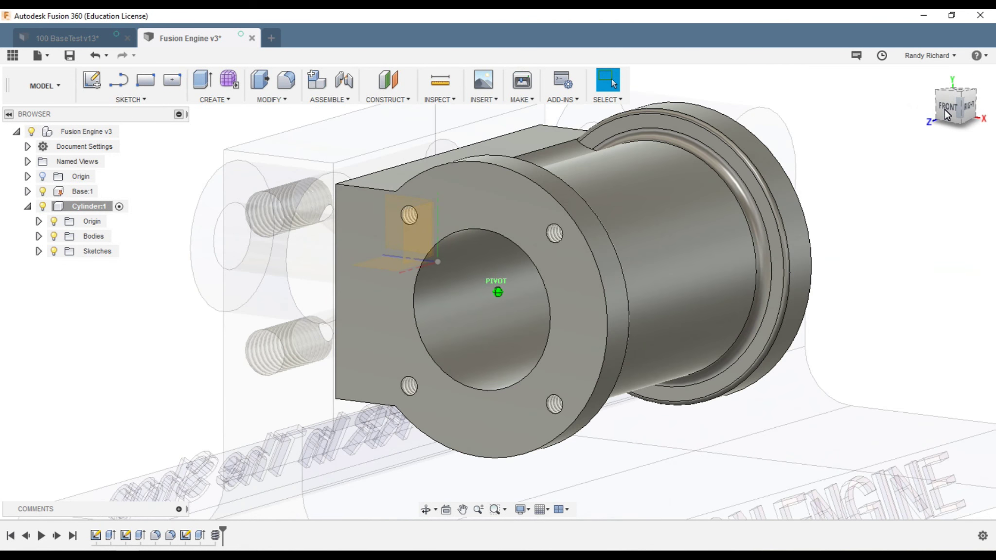
pyautogui.scroll(-3, 450, 324)
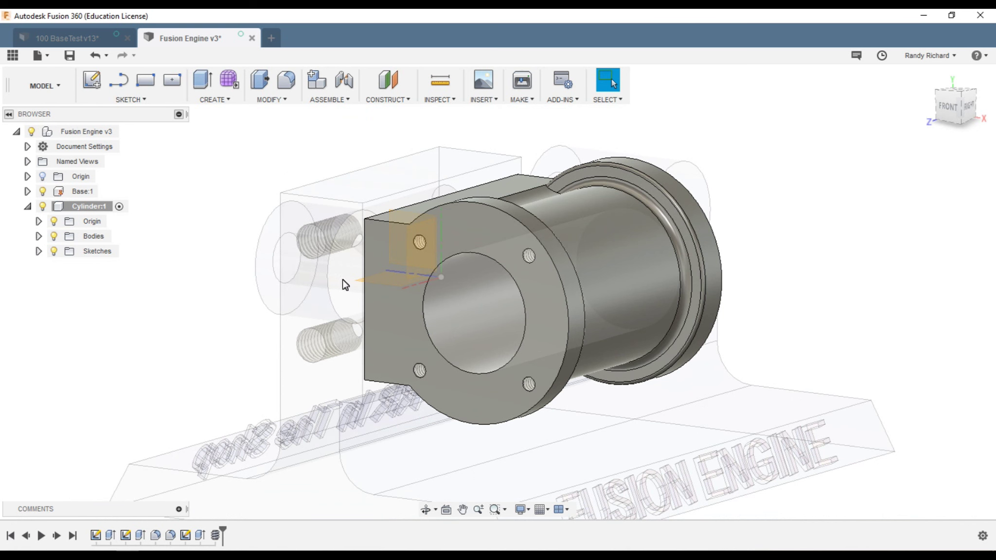
# - Mirror the four threaded hole faces of the front flange across the Cylinder's YZ origin plane, using the Faces pattern type
pyautogui.click(227, 100)
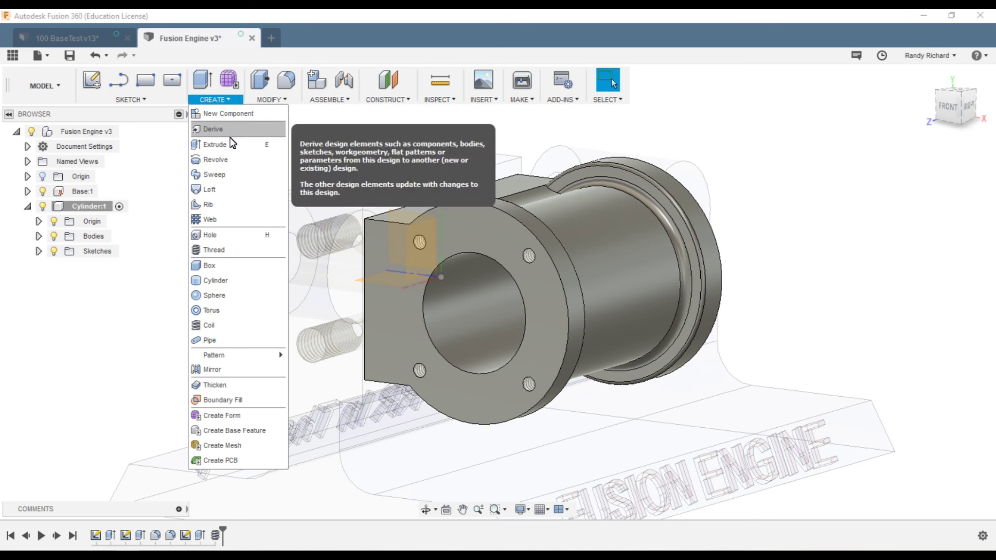
pyautogui.click(219, 370)
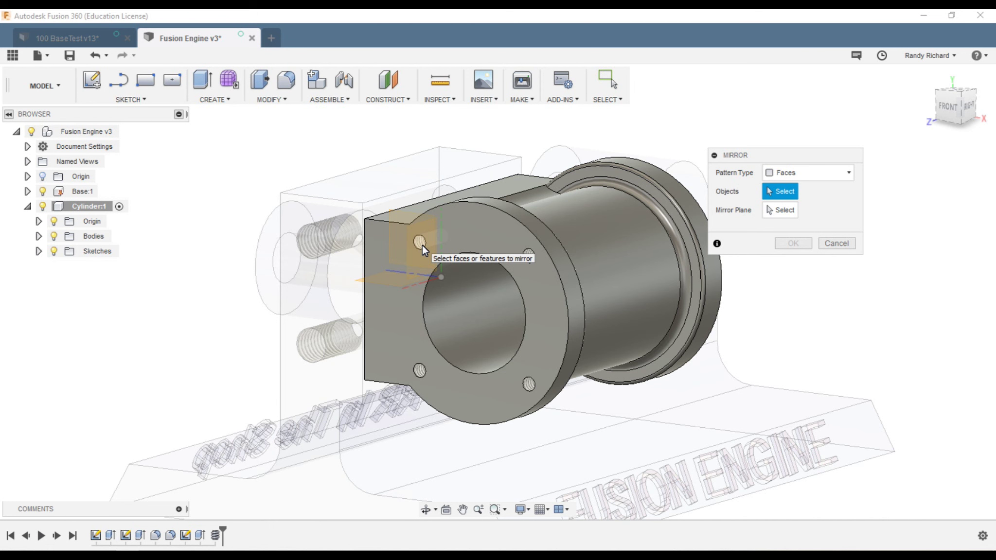
pyautogui.click(849, 173)
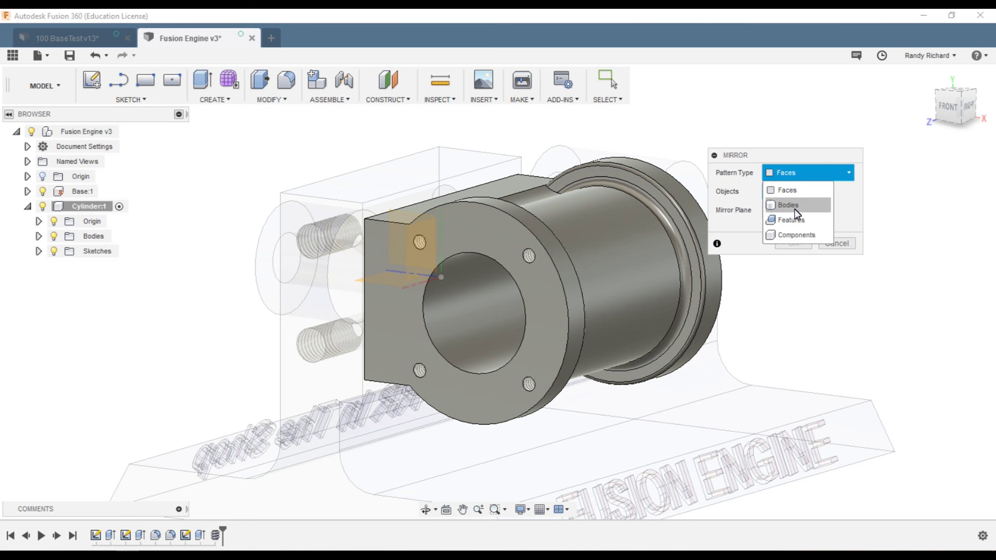
pyautogui.click(798, 191)
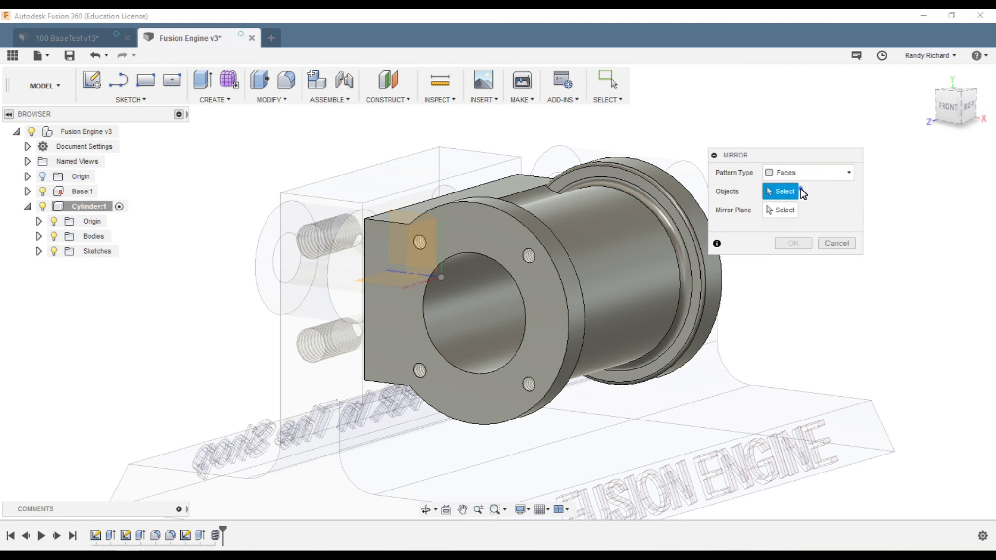
pyautogui.click(420, 243)
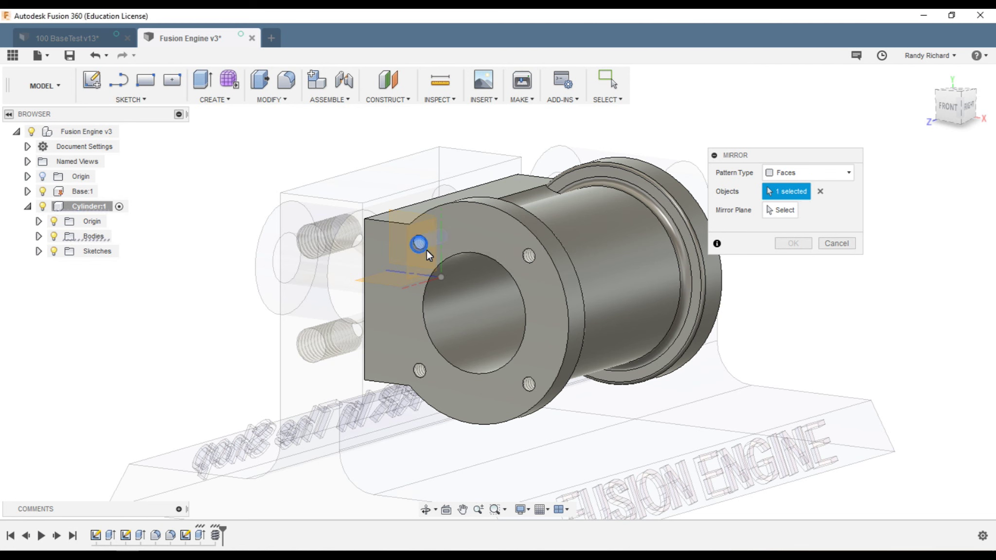
pyautogui.click(529, 256)
pyautogui.click(529, 385)
pyautogui.click(420, 371)
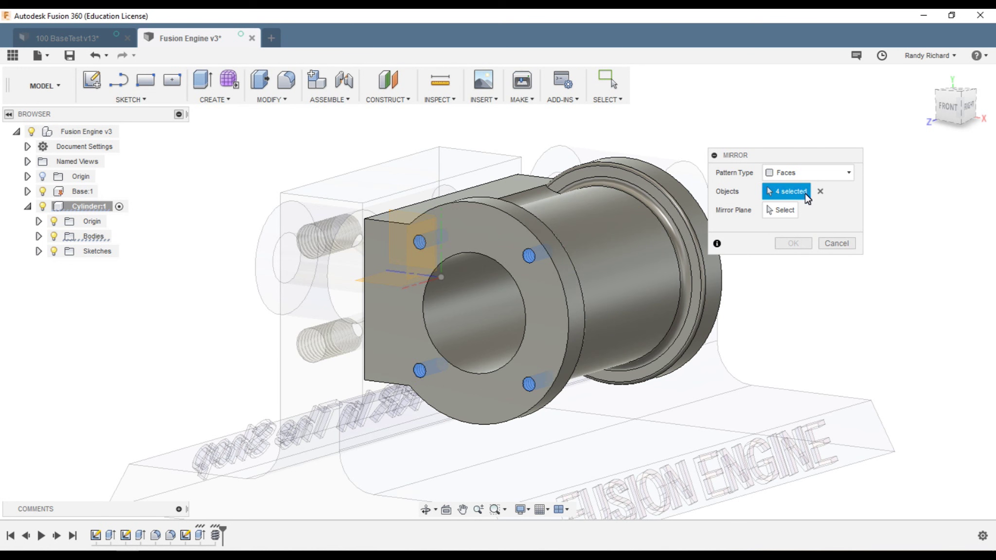
pyautogui.click(780, 217)
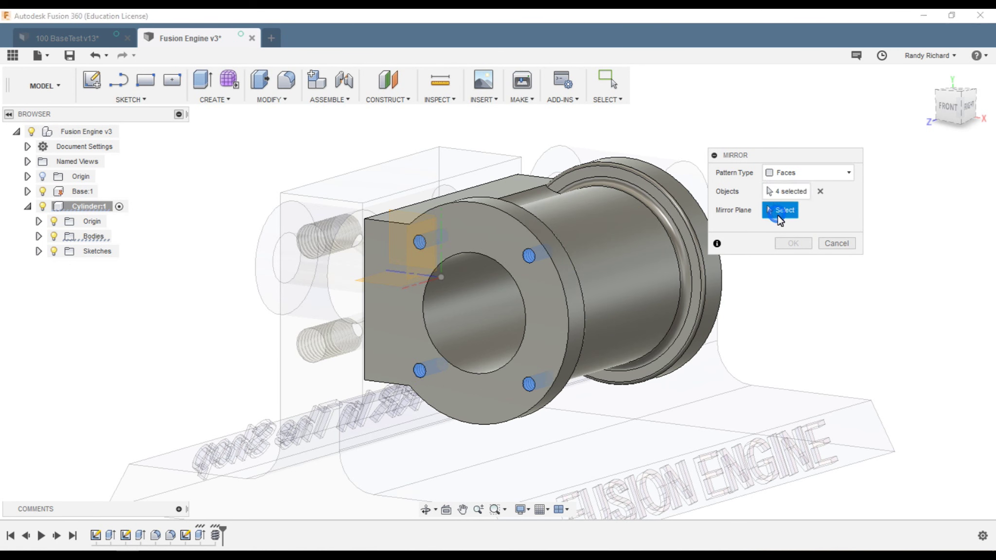
pyautogui.click(943, 106)
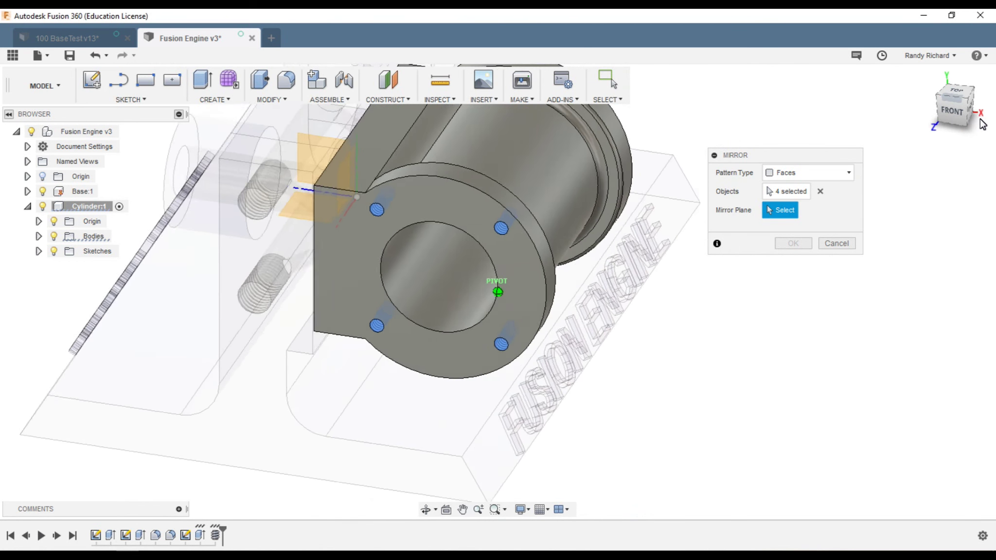
pyautogui.keyDown('shift'); pyautogui.moveTo(399, 253); pyautogui.dragTo(437, 355, button='middle'); pyautogui.keyUp('shift')
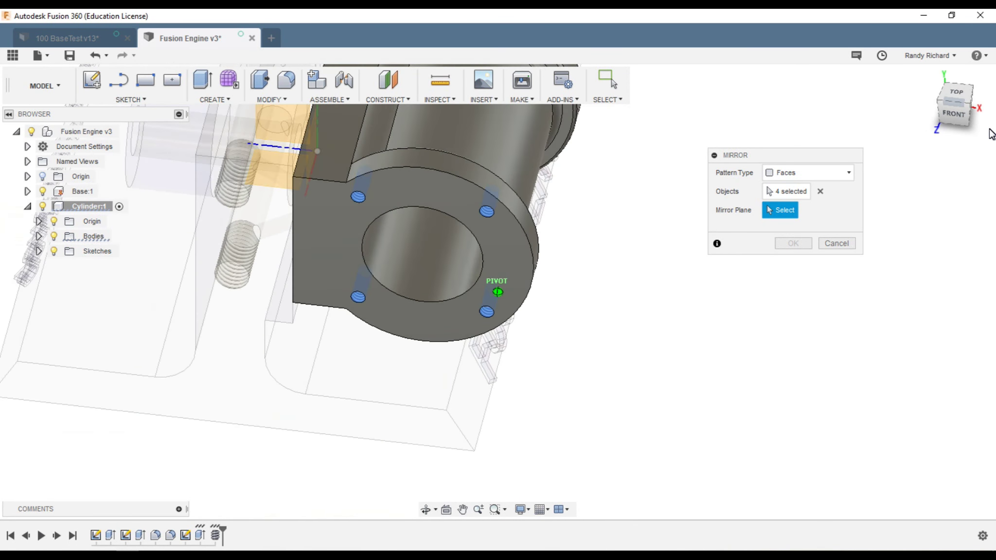
pyautogui.scroll(-3, 608, 300)
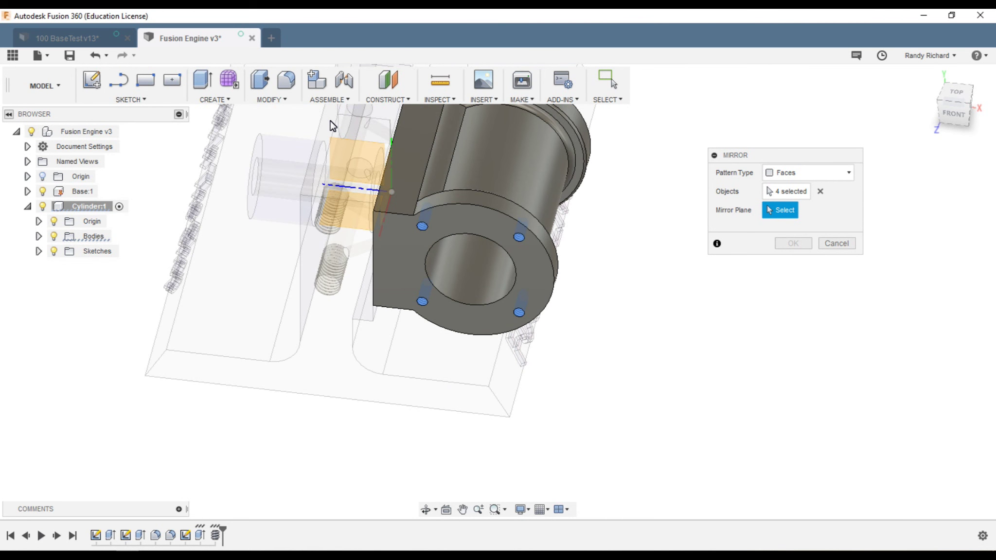
pyautogui.scroll(2, 333, 125)
pyautogui.scroll(2, 333, 126)
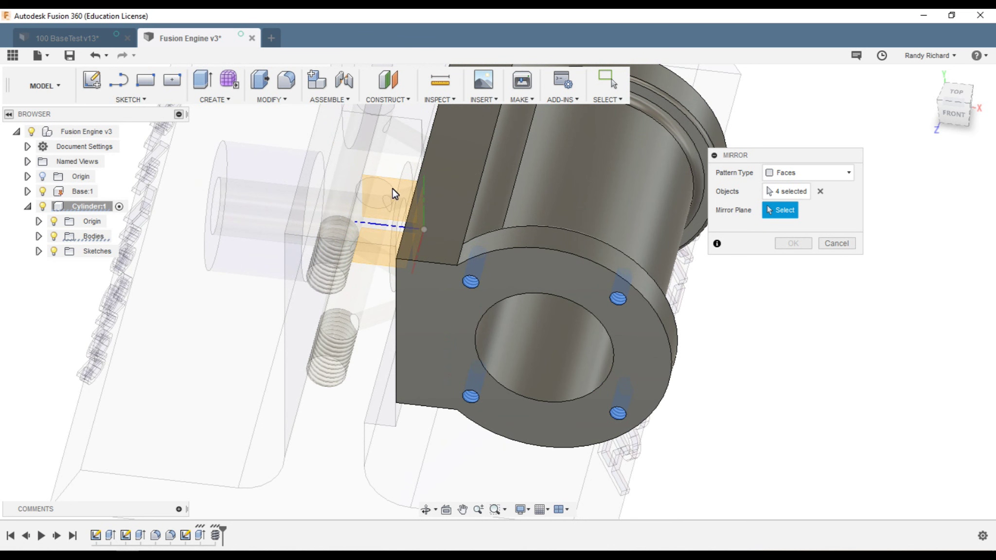
pyautogui.moveTo(956, 104)
pyautogui.mouseDown()
pyautogui.moveTo(989, 108)
pyautogui.moveTo(992, 127)
pyautogui.mouseUp()
pyautogui.scroll(-3, 694, 281)
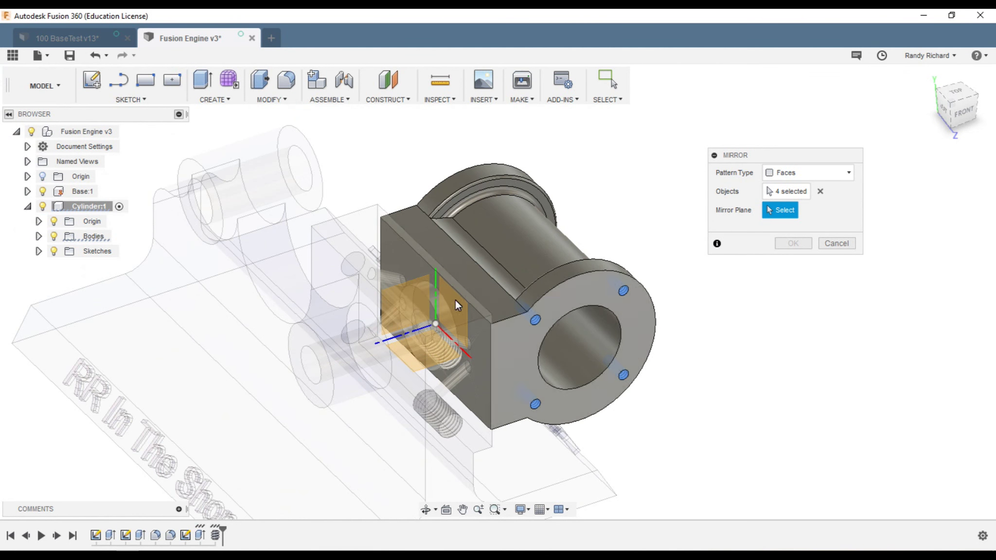
pyautogui.scroll(2, 389, 315)
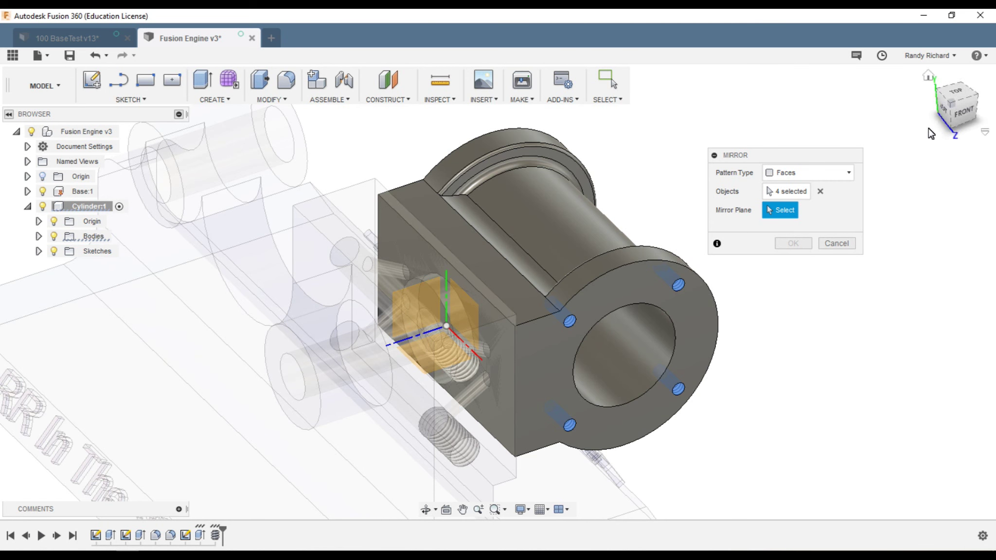
pyautogui.click(38, 222)
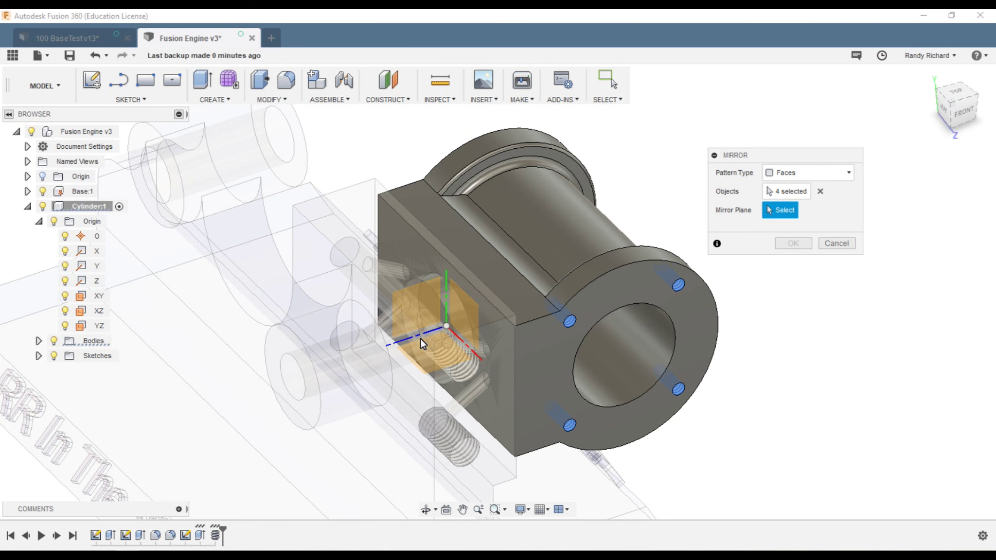
pyautogui.click(99, 329)
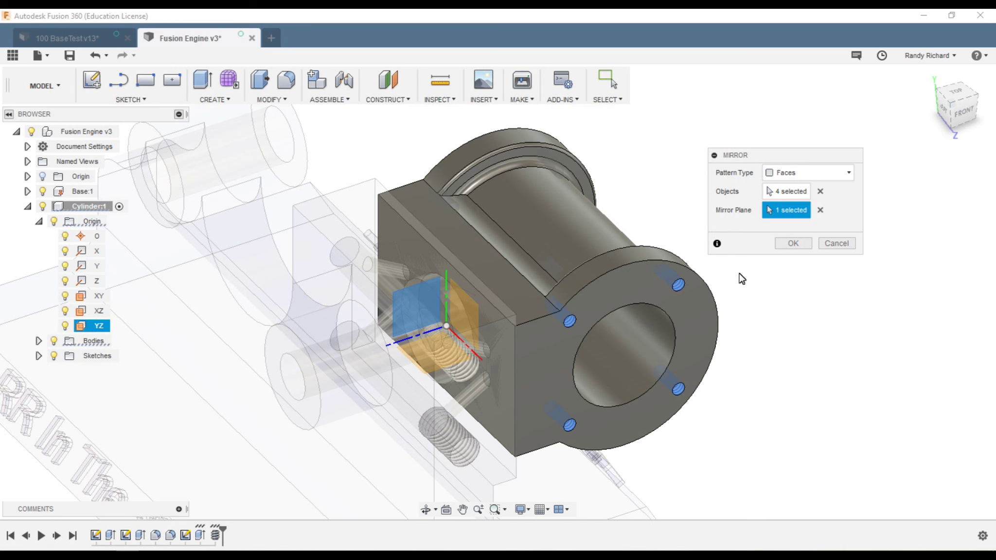
pyautogui.click(792, 244)
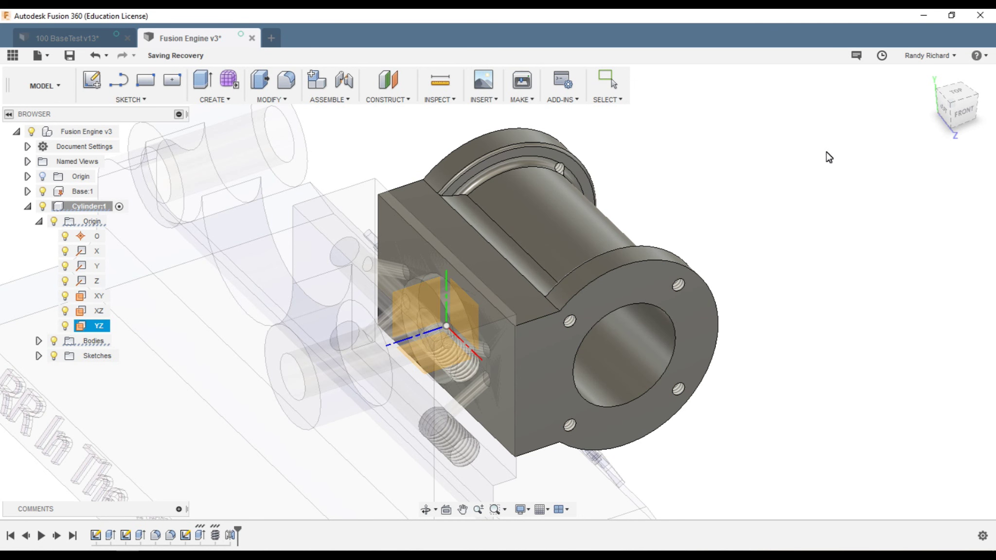
# - Examine the holes in both Cylinder flanges and the part's fit against the base from the back, front and sides
pyautogui.scroll(-3, 987, 83)
pyautogui.moveTo(971, 101)
pyautogui.mouseDown()
pyautogui.moveTo(727, 80)
pyautogui.moveTo(647, 78)
pyautogui.moveTo(643, 90)
pyautogui.mouseUp()
pyautogui.scroll(-3, 596, 374)
pyautogui.scroll(3, 551, 409)
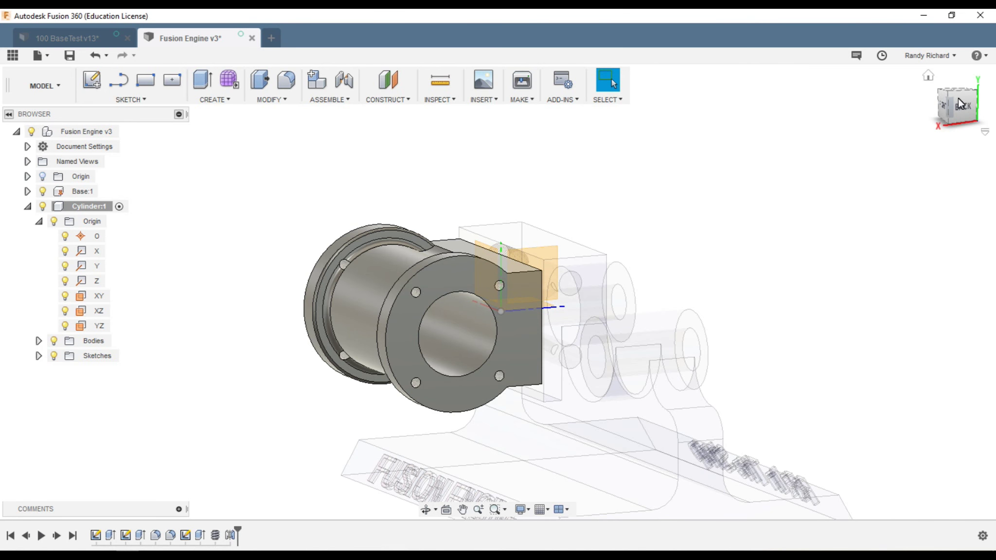
pyautogui.moveTo(956, 106)
pyautogui.mouseDown()
pyautogui.moveTo(967, 112)
pyautogui.moveTo(934, 124)
pyautogui.moveTo(863, 125)
pyautogui.moveTo(900, 131)
pyautogui.moveTo(66, 131)
pyautogui.moveTo(212, 131)
pyautogui.moveTo(211, 112)
pyautogui.moveTo(169, 112)
pyautogui.mouseUp()
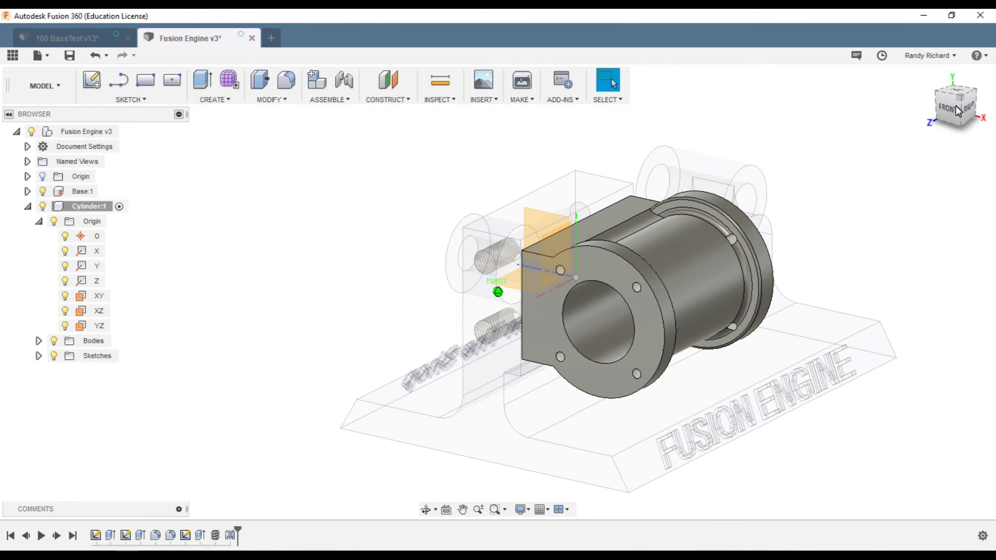
pyautogui.scroll(-3, 280, 327)
pyautogui.scroll(3, 687, 309)
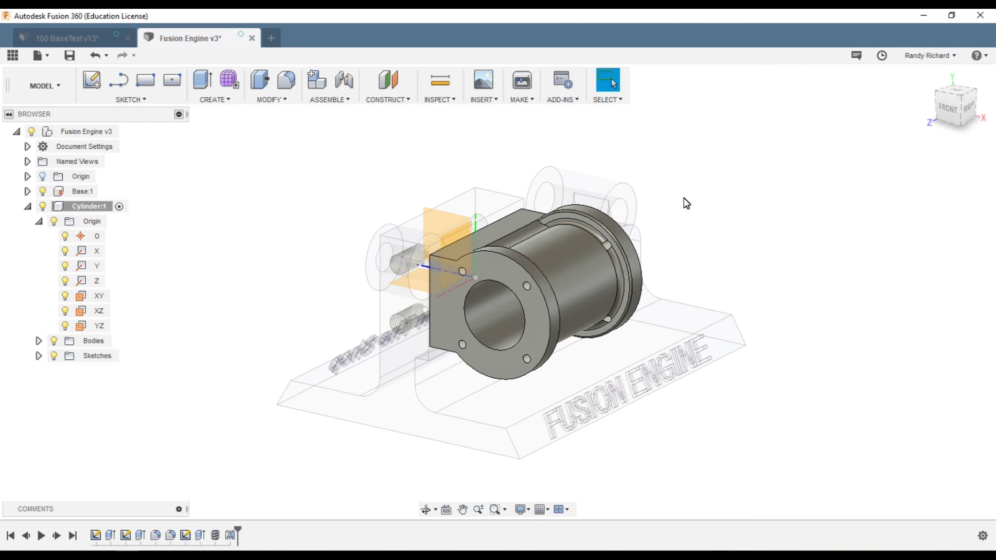
pyautogui.scroll(1, 687, 203)
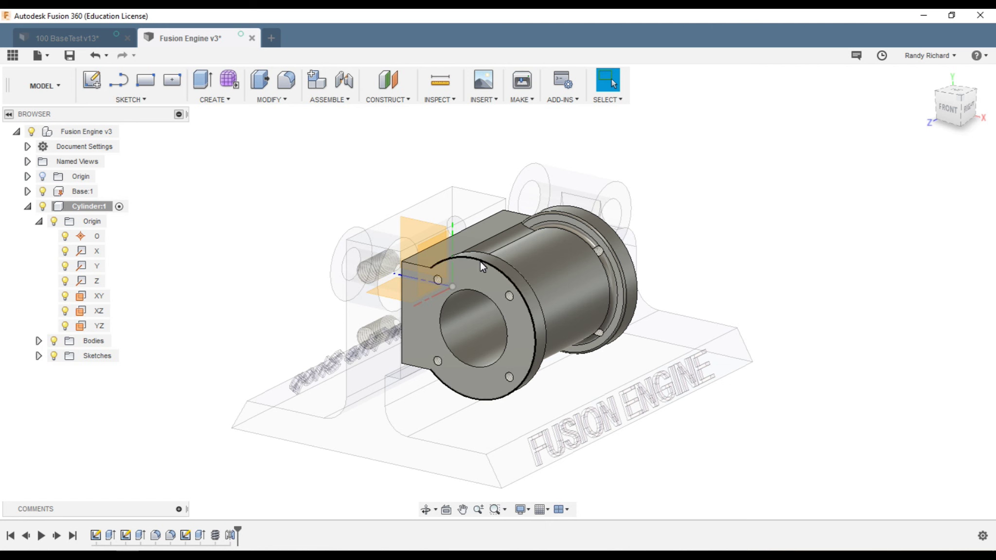
pyautogui.moveTo(944, 115); pyautogui.dragTo(44, 118)
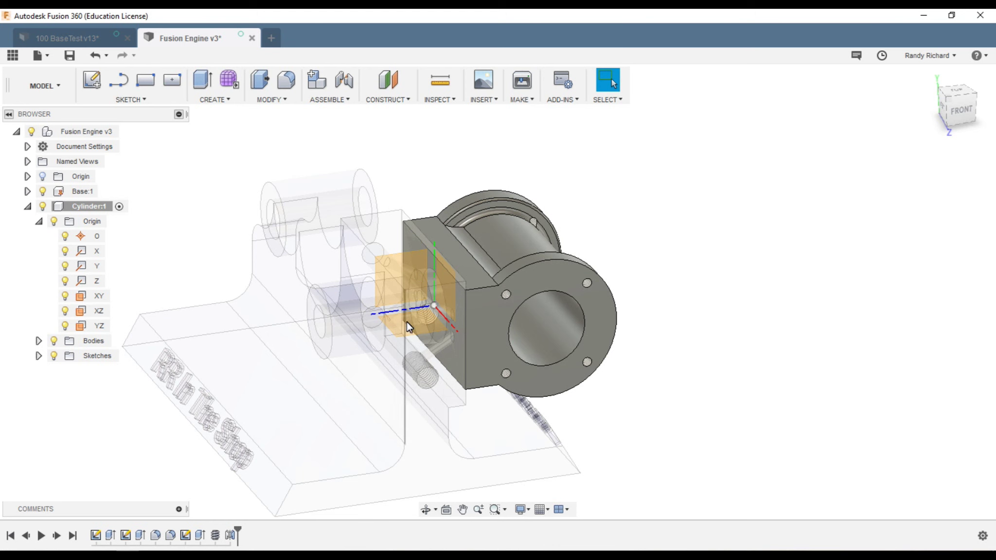
pyautogui.moveTo(956, 105)
pyautogui.mouseDown()
pyautogui.moveTo(899, 97)
pyautogui.moveTo(878, 110)
pyautogui.mouseUp()
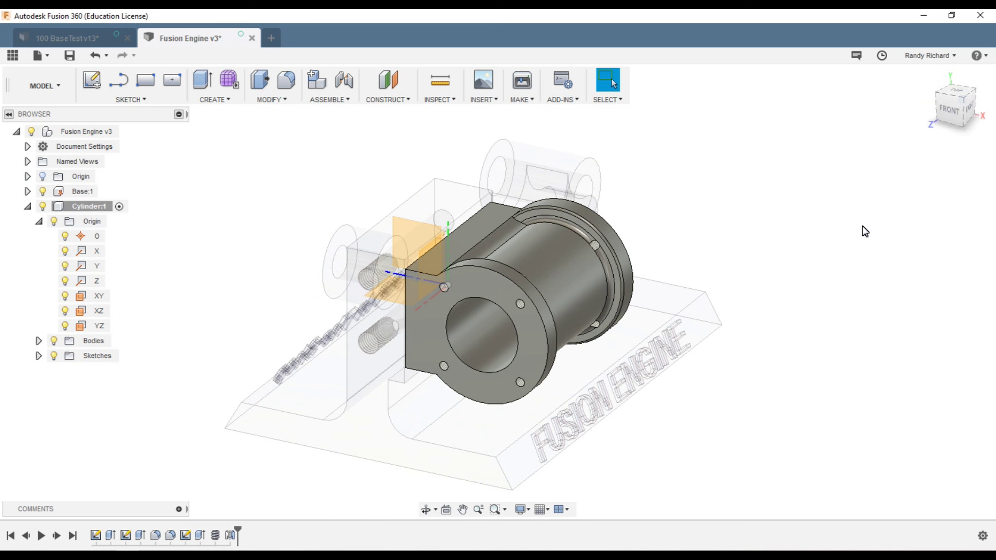